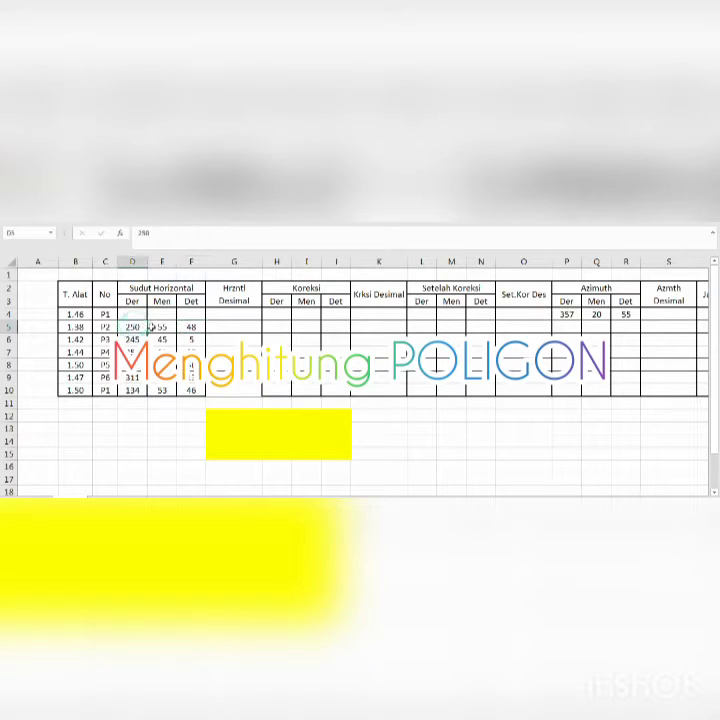
{"action": "left_click", "coordinate": [156, 327]}
{"action": "left_click", "coordinate": [191, 327]}
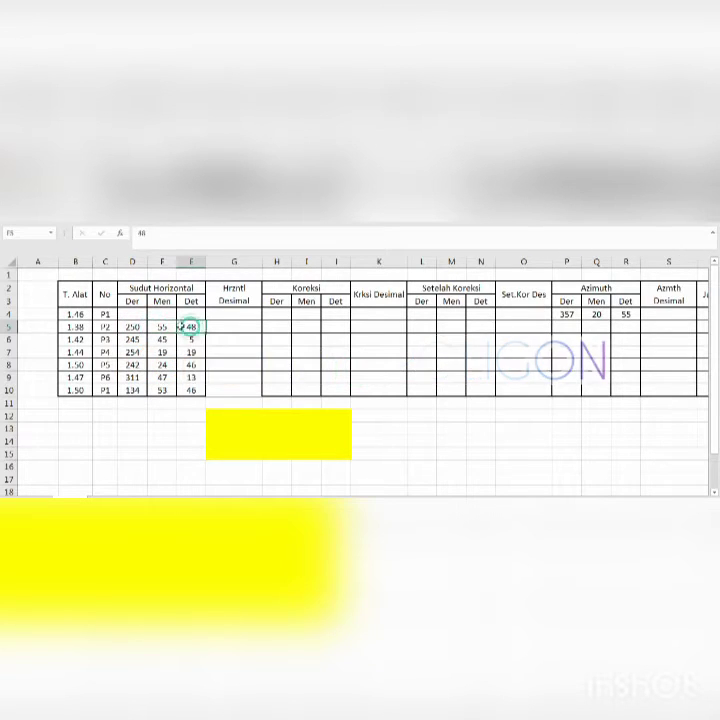
{"action": "left_click", "coordinate": [134, 301]}
{"action": "left_click", "coordinate": [162, 301]}
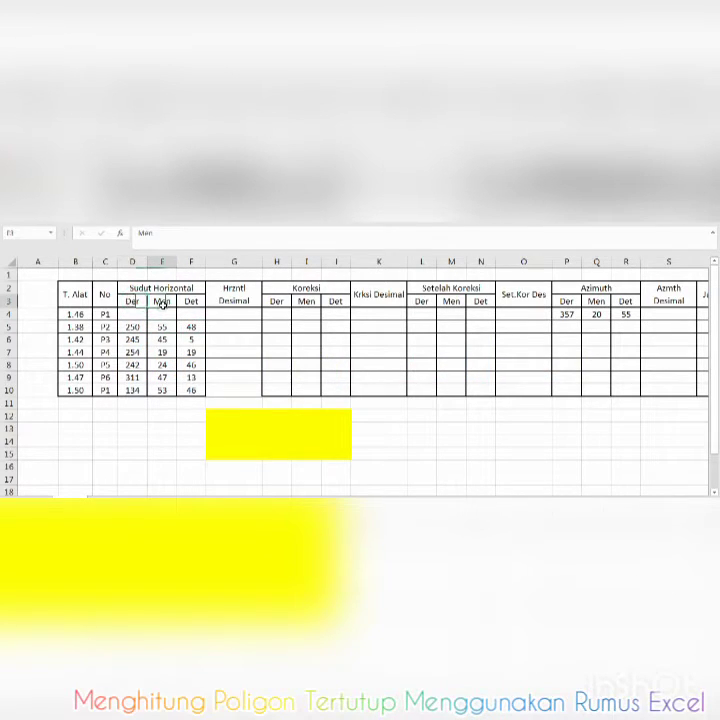
{"action": "left_click", "coordinate": [191, 301]}
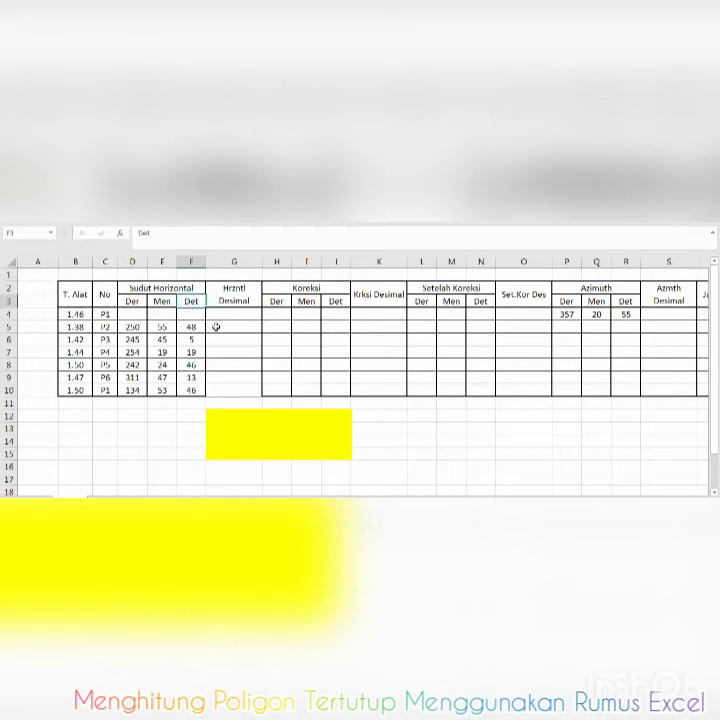
Convert the horizontal angles to decimal degrees in G5 with =D5+E5/60+F5/3600 and fill the formula down to G10
{"action": "left_click", "coordinate": [214, 326]}
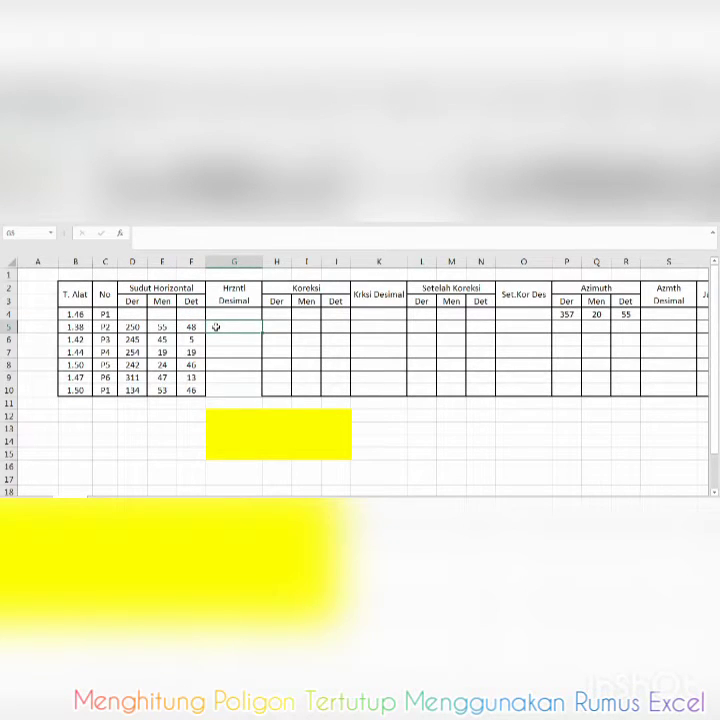
{"action": "type", "text": "="}
{"action": "left_click", "coordinate": [132, 327]}
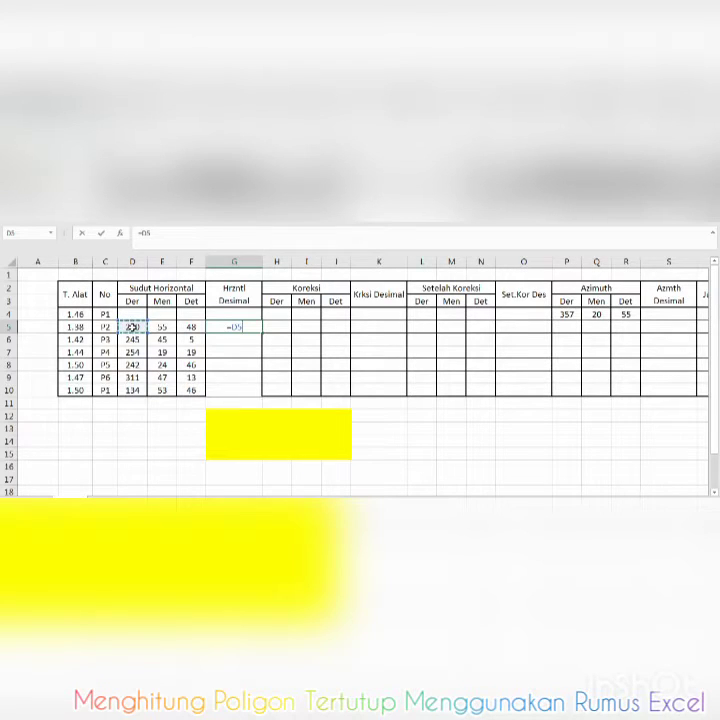
{"action": "type", "text": "+"}
{"action": "left_click", "coordinate": [159, 327]}
{"action": "type", "text": "/60"}
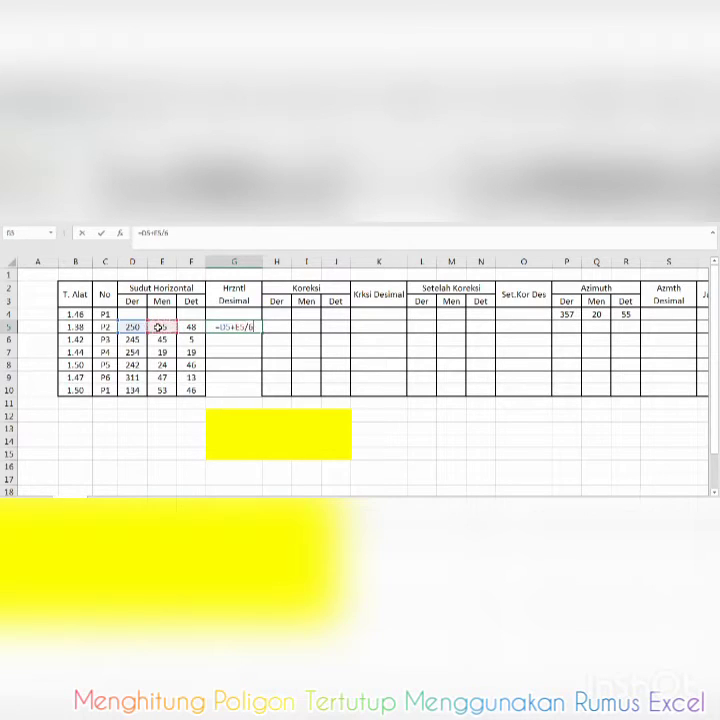
{"action": "type", "text": "+"}
{"action": "left_click", "coordinate": [190, 327]}
{"action": "type", "text": "/36"}
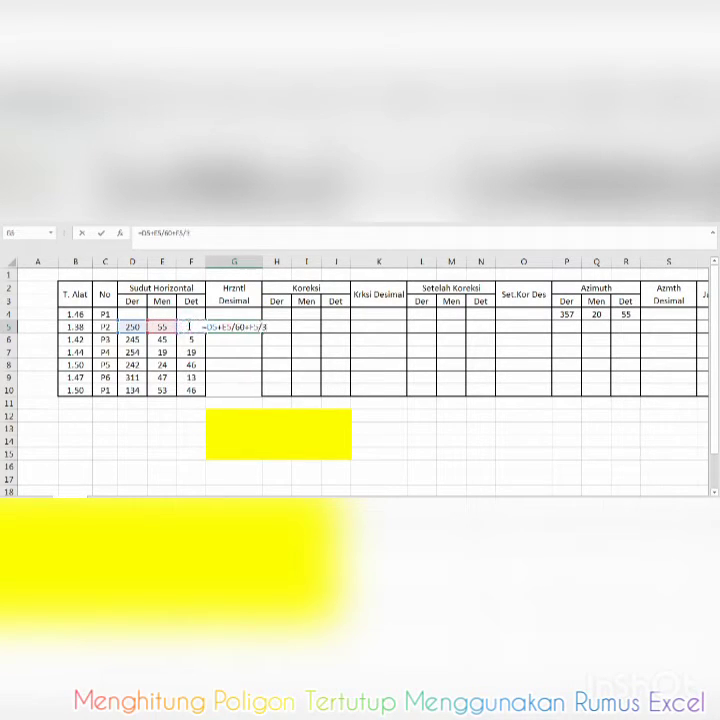
{"action": "type", "text": "00"}
{"action": "key", "text": "Return"}
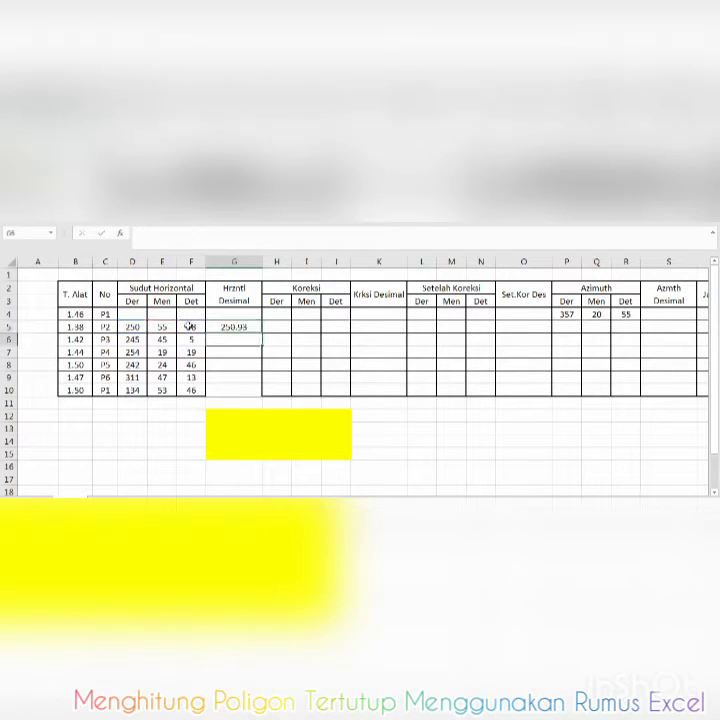
{"action": "left_click", "coordinate": [228, 327]}
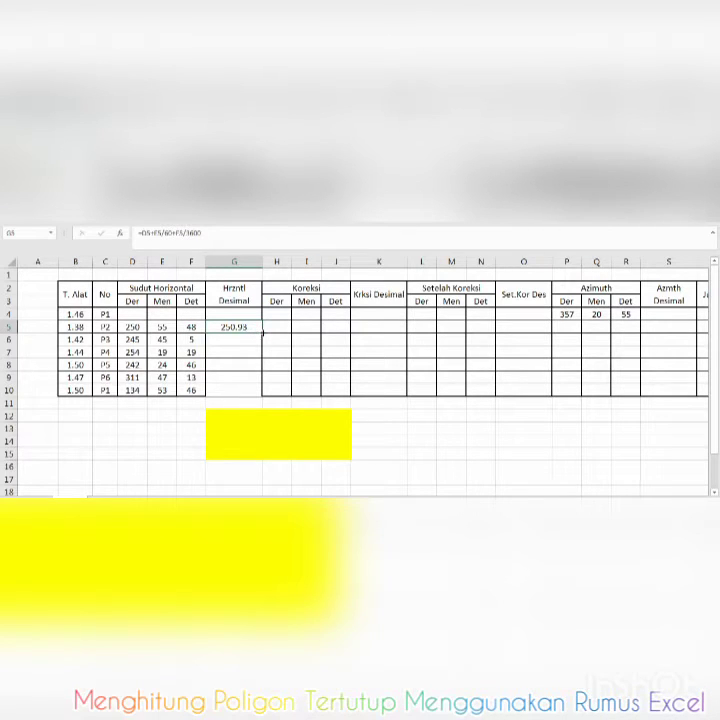
{"action": "left_click_drag", "start_coordinate": [263, 335], "coordinate": [264, 395]}
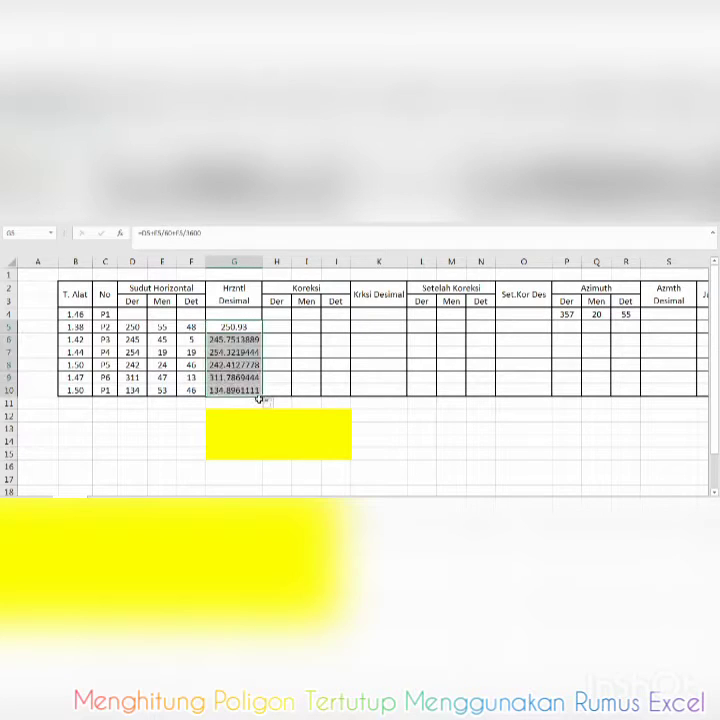
Total the decimal horizontal angles in G12 with =SUM(G5:G10)
{"action": "left_click", "coordinate": [243, 414]}
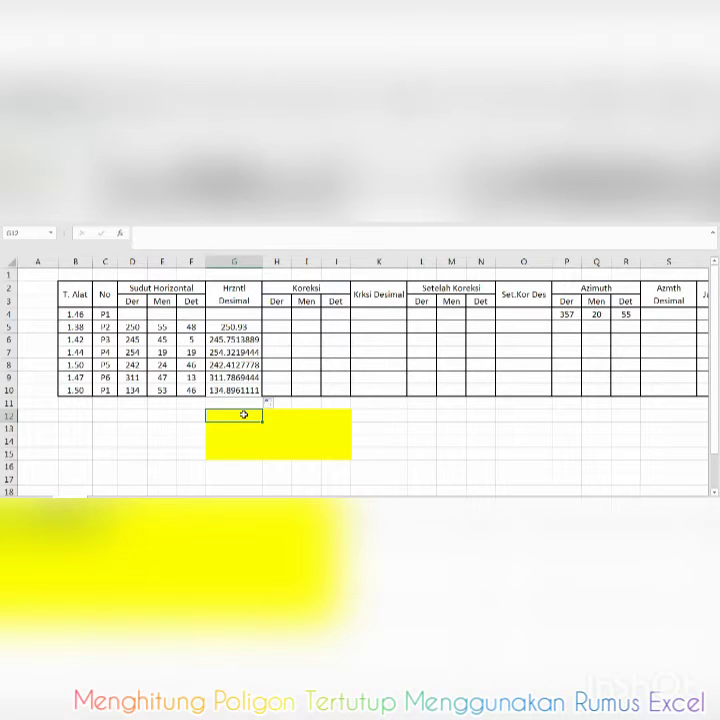
{"action": "type", "text": "=sum"}
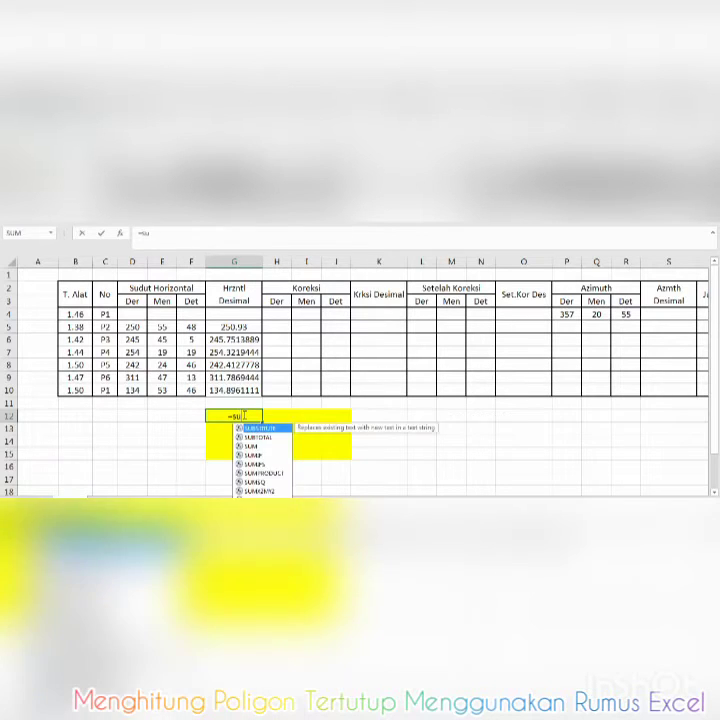
{"action": "type", "text": "("}
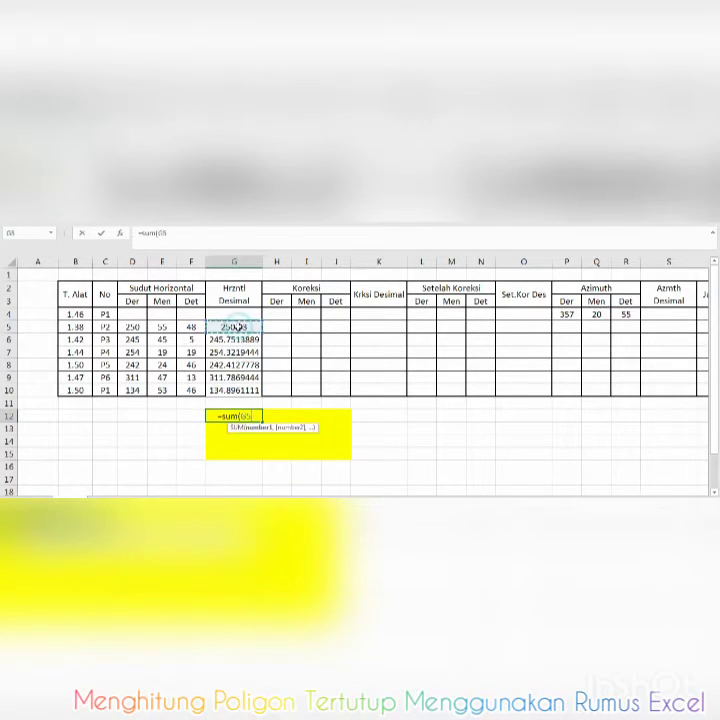
{"action": "left_click", "coordinate": [238, 327]}
{"action": "left_click_drag", "start_coordinate": [238, 327], "coordinate": [230, 390]}
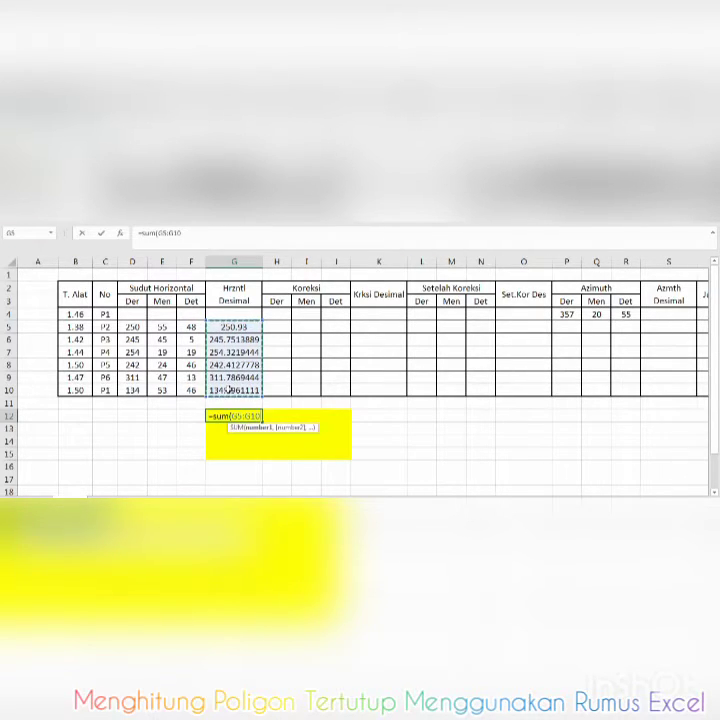
{"action": "type", "text": ")"}
{"action": "key", "text": "Return"}
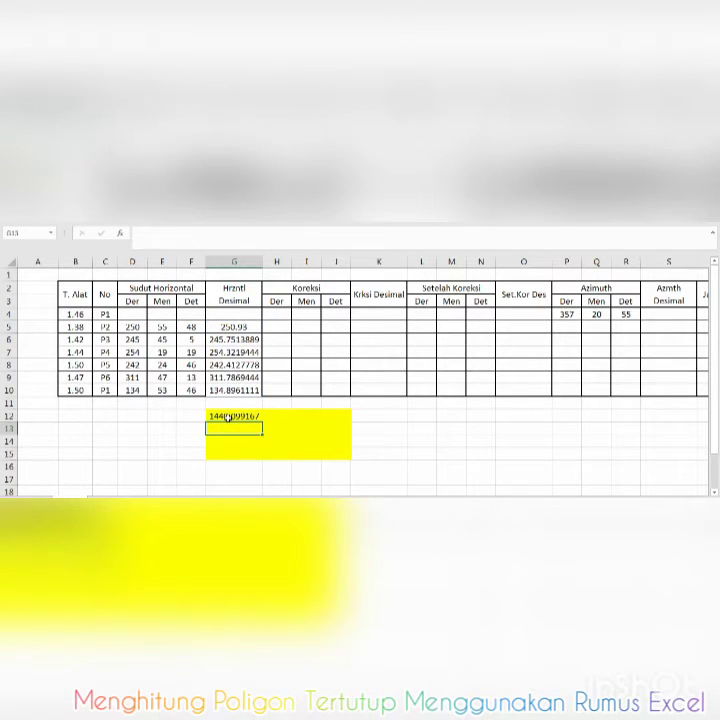
Calculate the theoretical exterior angle sum of the six-point polygon in E12 with =(6+2)*180
{"action": "left_click", "coordinate": [169, 417]}
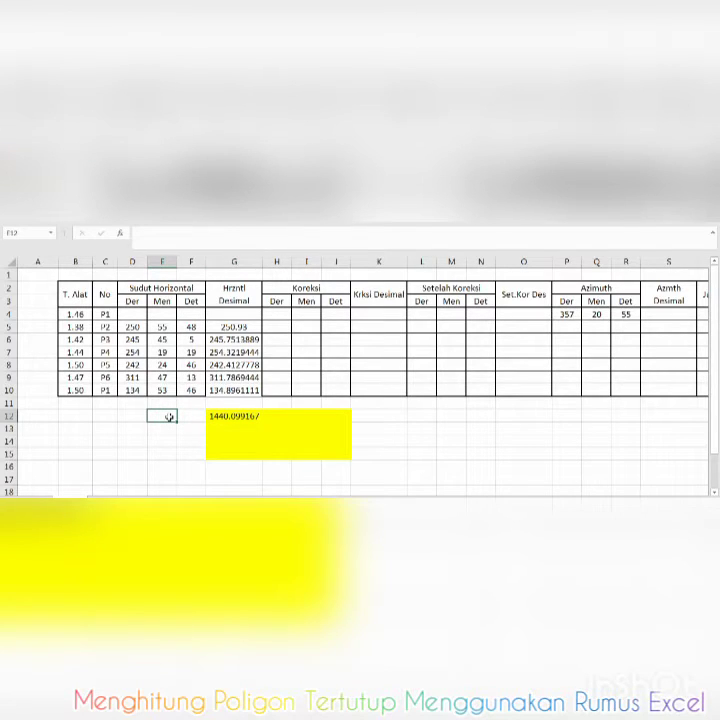
{"action": "type", "text": "=(6+2)*18"}
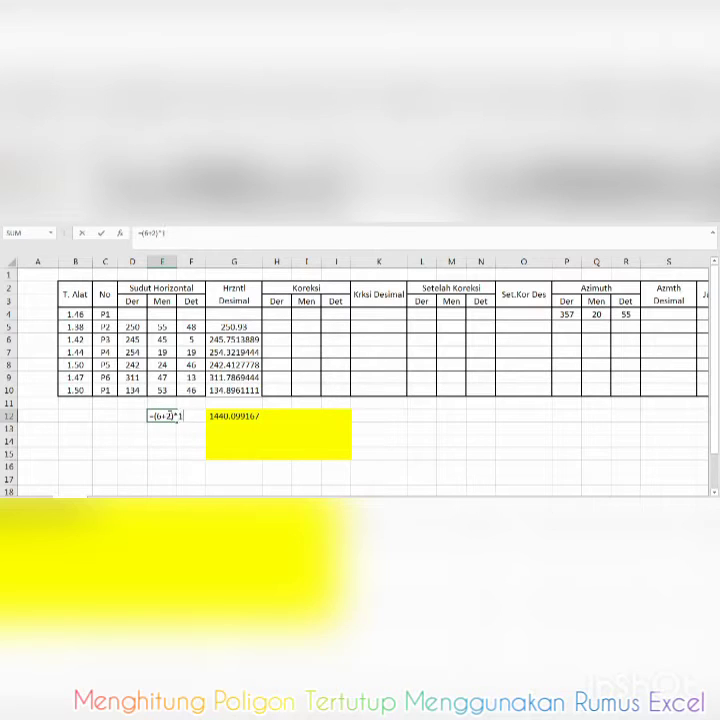
{"action": "type", "text": "0"}
{"action": "key", "text": "Return"}
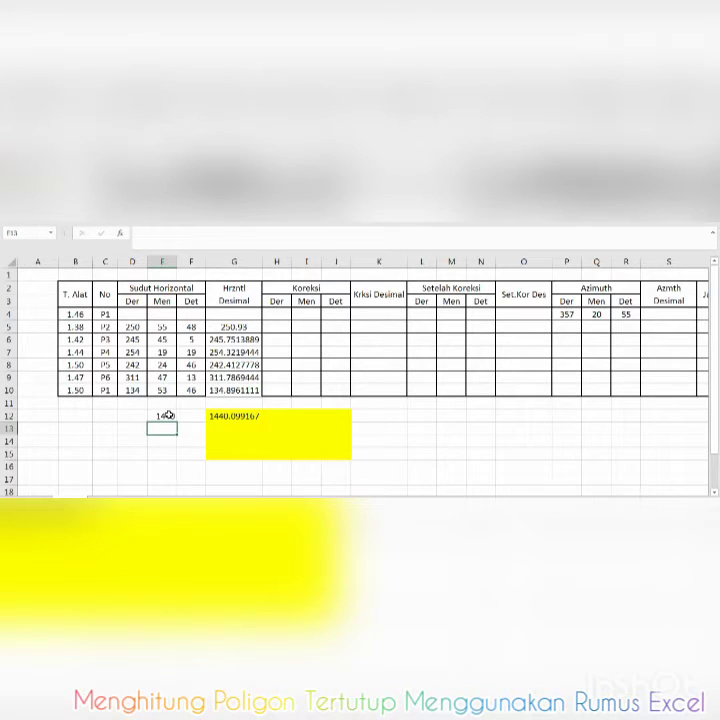
Calculate the theoretical interior angle sum of the polygon in E13 with =(6-2)*180
{"action": "left_click", "coordinate": [167, 416]}
{"action": "left_click", "coordinate": [170, 429]}
{"action": "type", "text": "=(6-2)*1"}
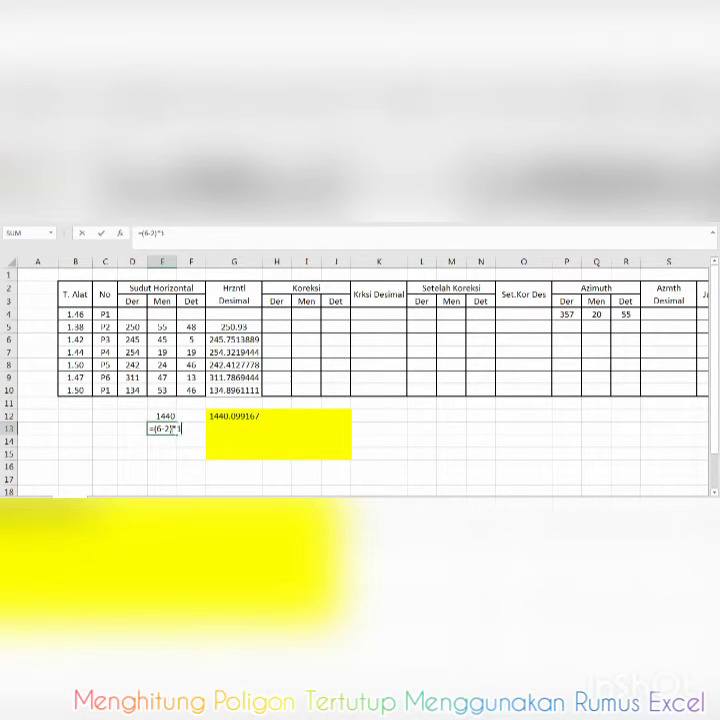
{"action": "type", "text": "80"}
{"action": "key", "text": "Return"}
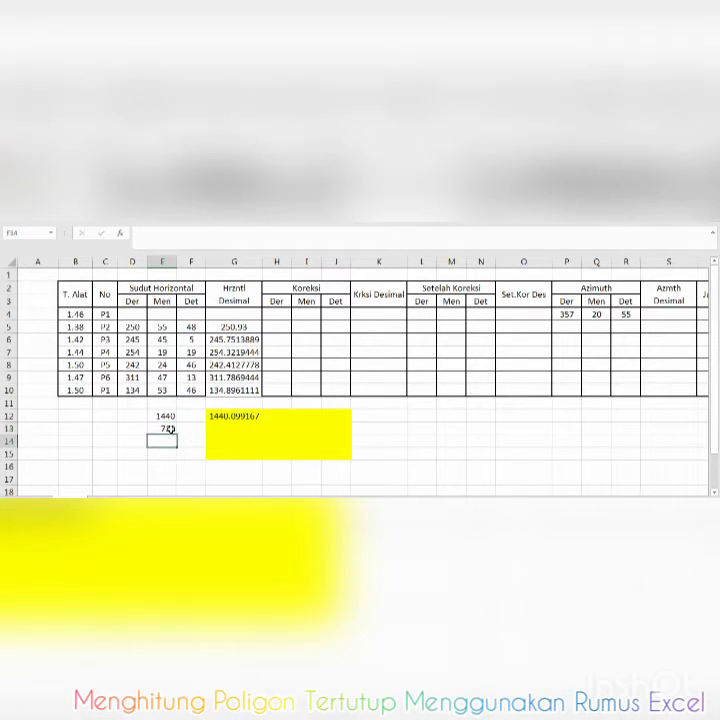
{"action": "left_click", "coordinate": [169, 416]}
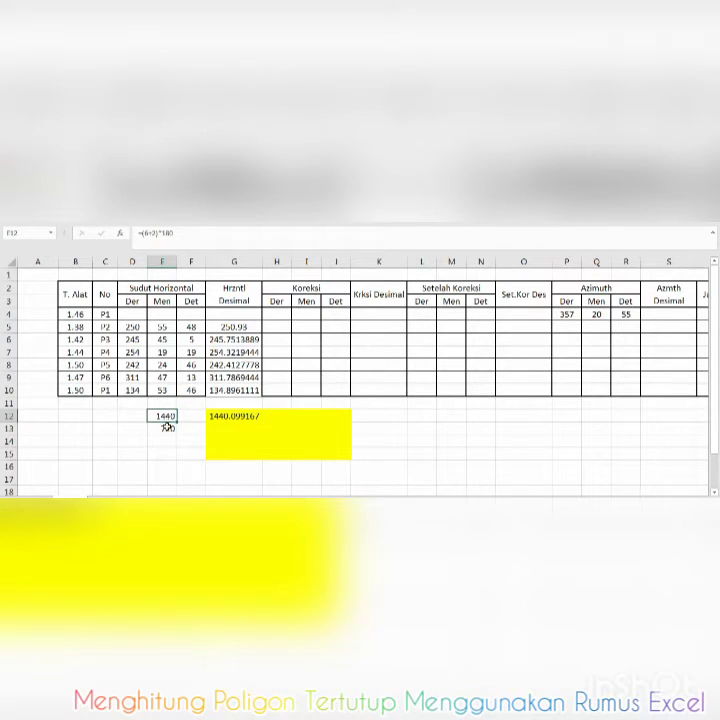
{"action": "left_click", "coordinate": [167, 427]}
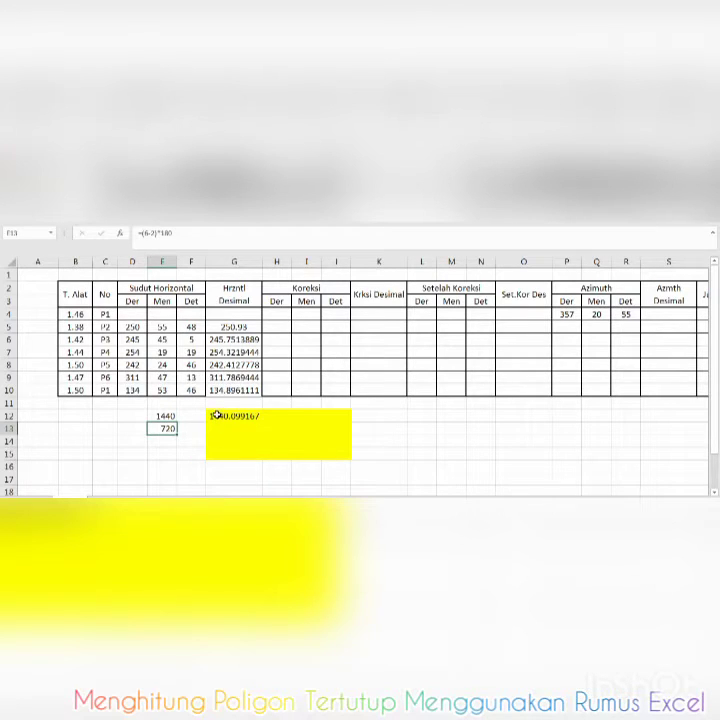
{"action": "left_click", "coordinate": [217, 415]}
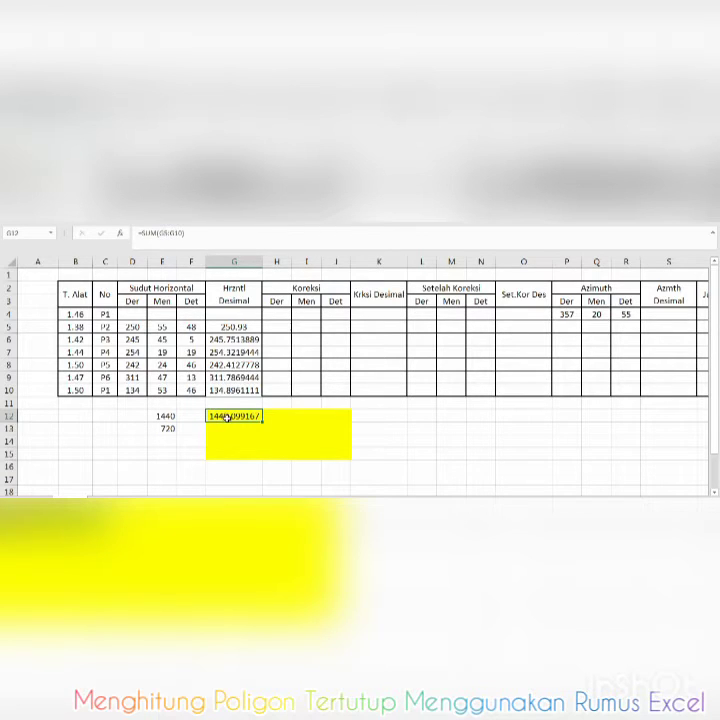
{"action": "left_click", "coordinate": [165, 416]}
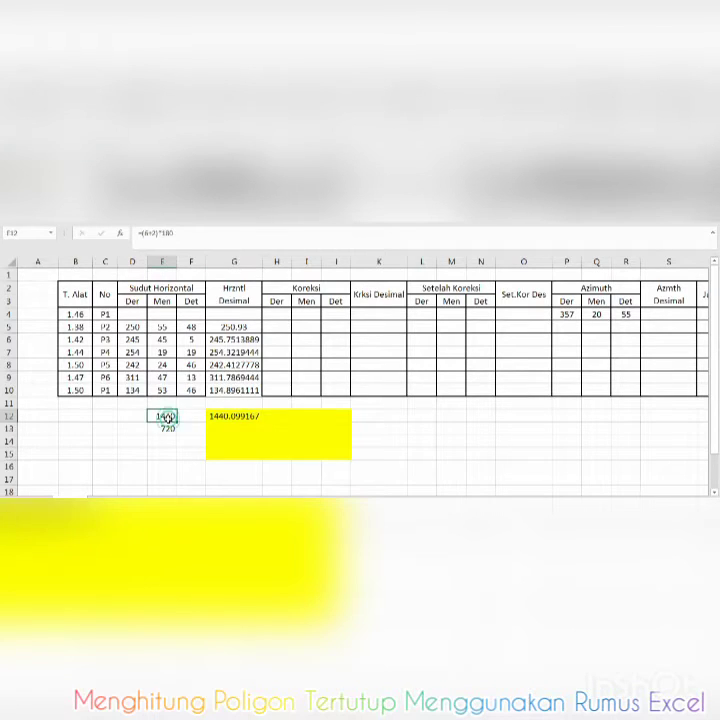
Calculate the angular misclosure in G13 by subtracting the theoretical exterior sum from the measured total with =G12-E12
{"action": "left_click", "coordinate": [220, 427]}
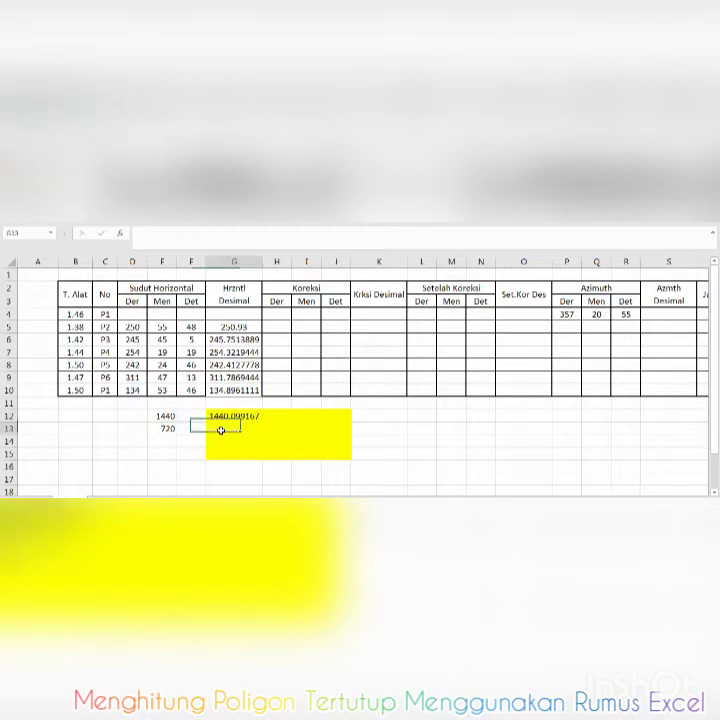
{"action": "type", "text": "="}
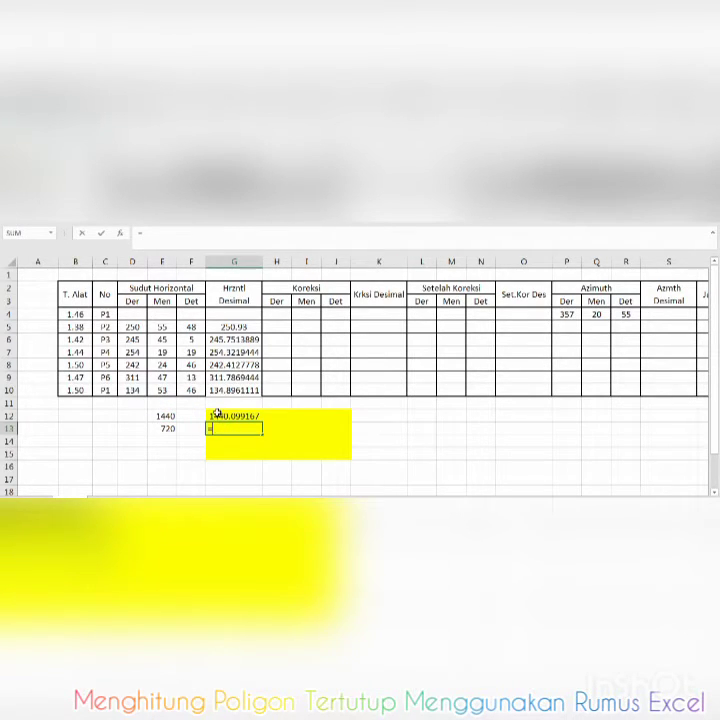
{"action": "left_click", "coordinate": [216, 413]}
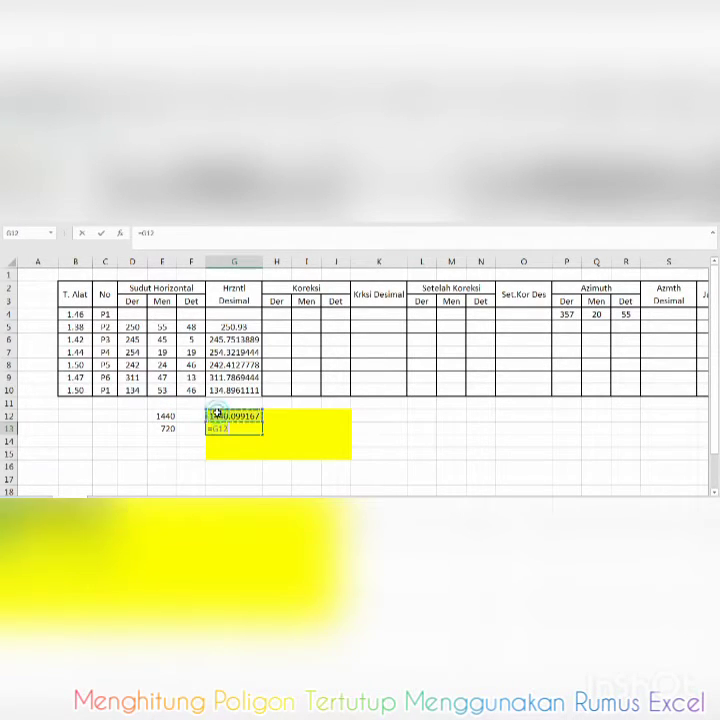
{"action": "type", "text": "-"}
{"action": "left_click", "coordinate": [163, 415]}
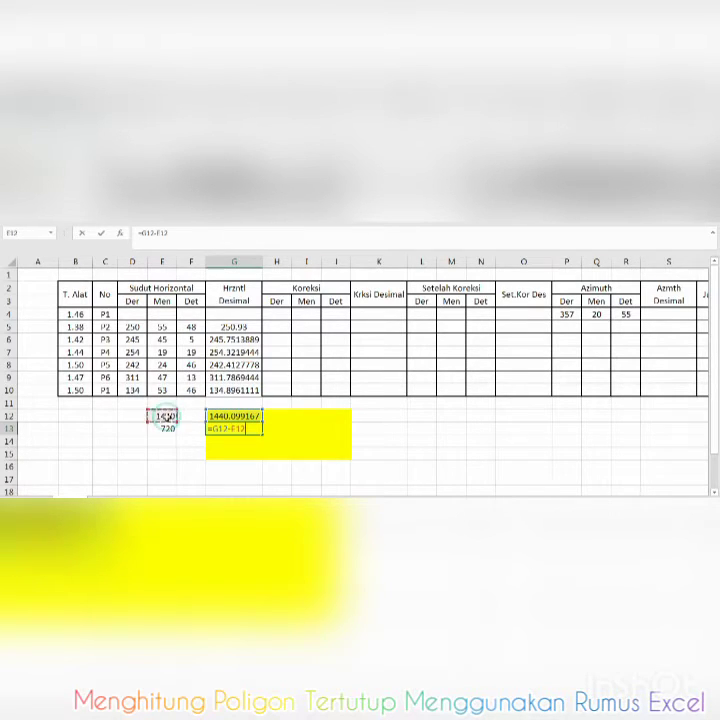
{"action": "key", "text": "Return"}
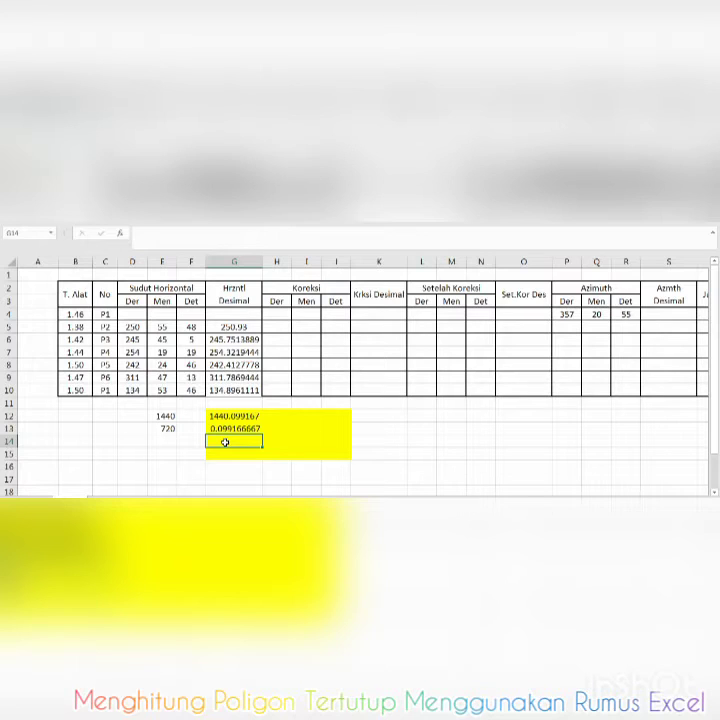
Calculate the correction per angle in G14 by dividing the misclosure by the six points with =G13/6
{"action": "left_click", "coordinate": [225, 429]}
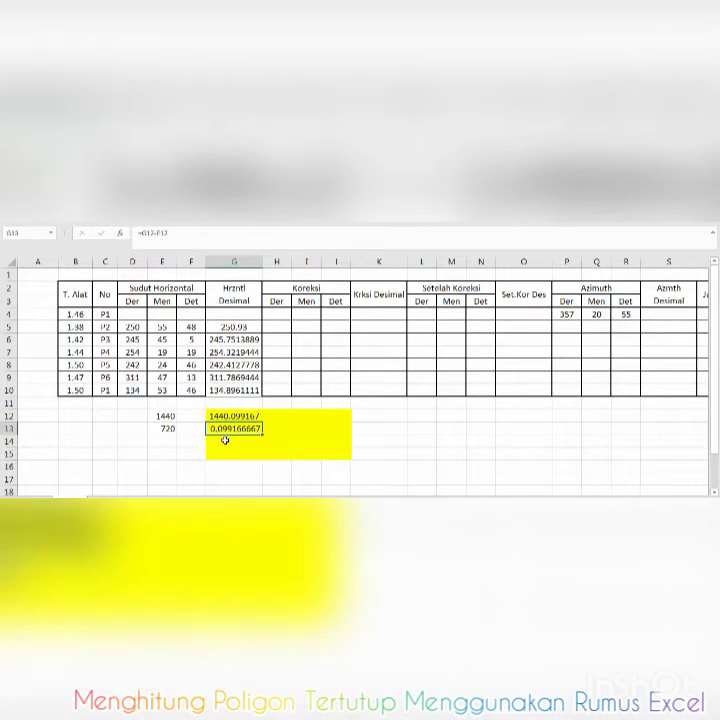
{"action": "left_click", "coordinate": [225, 440]}
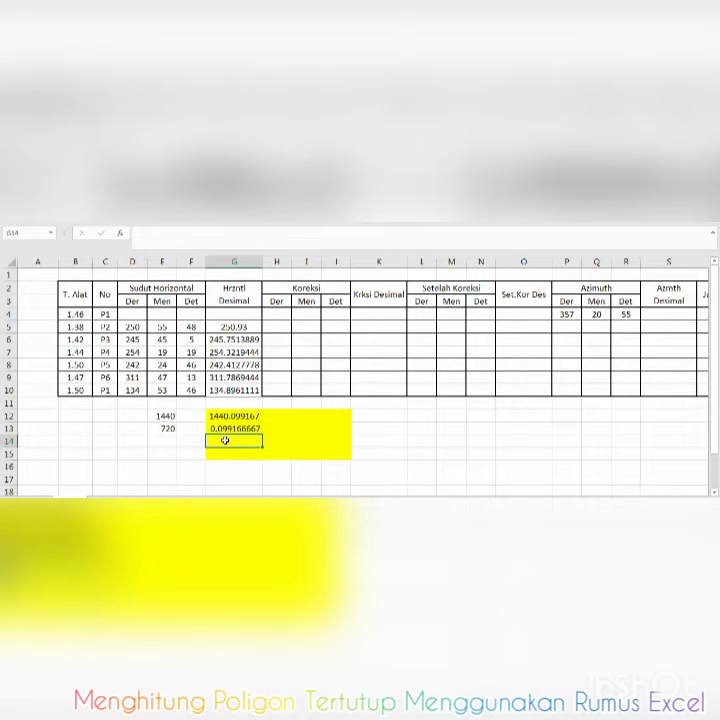
{"action": "type", "text": "="}
{"action": "left_click", "coordinate": [222, 428]}
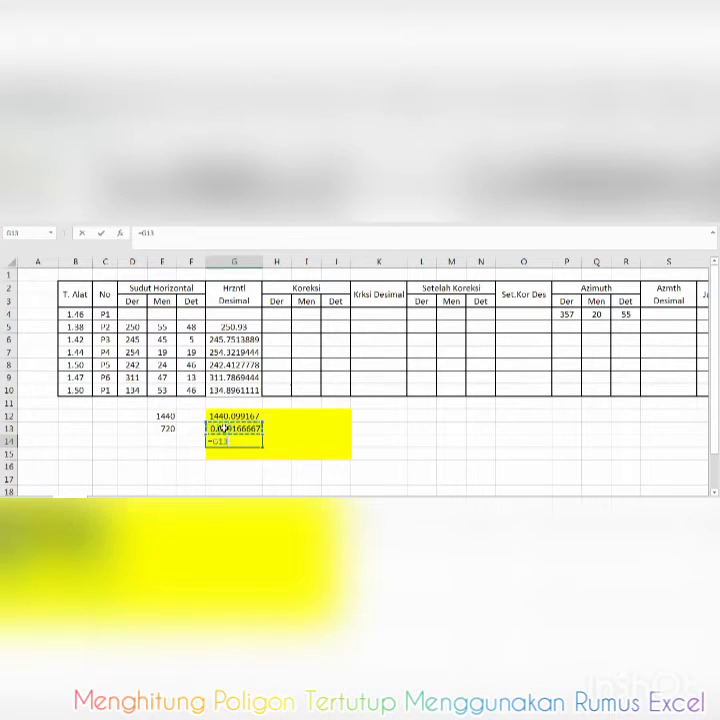
{"action": "type", "text": "/6"}
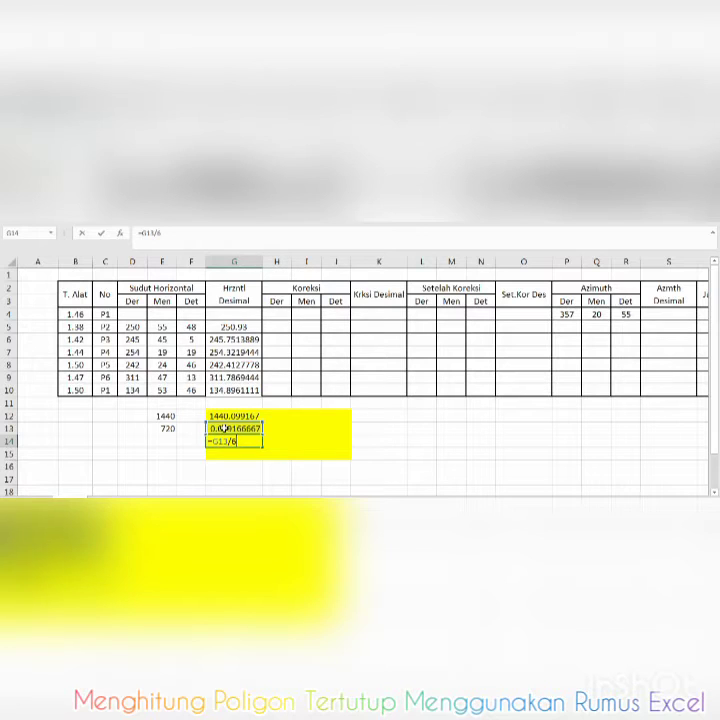
{"action": "key", "text": "Return"}
{"action": "key", "text": "Up"}
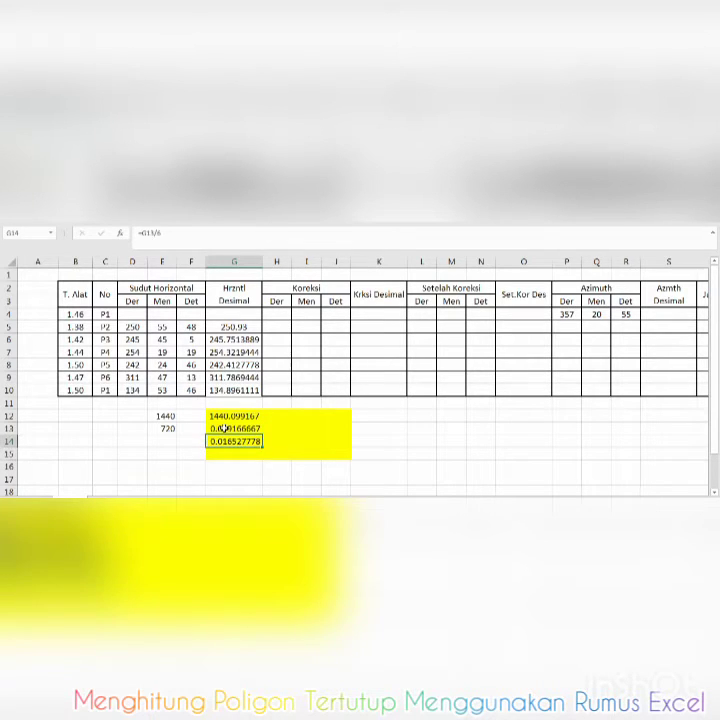
{"action": "key", "text": "Up"}
{"action": "key", "text": "Up"}
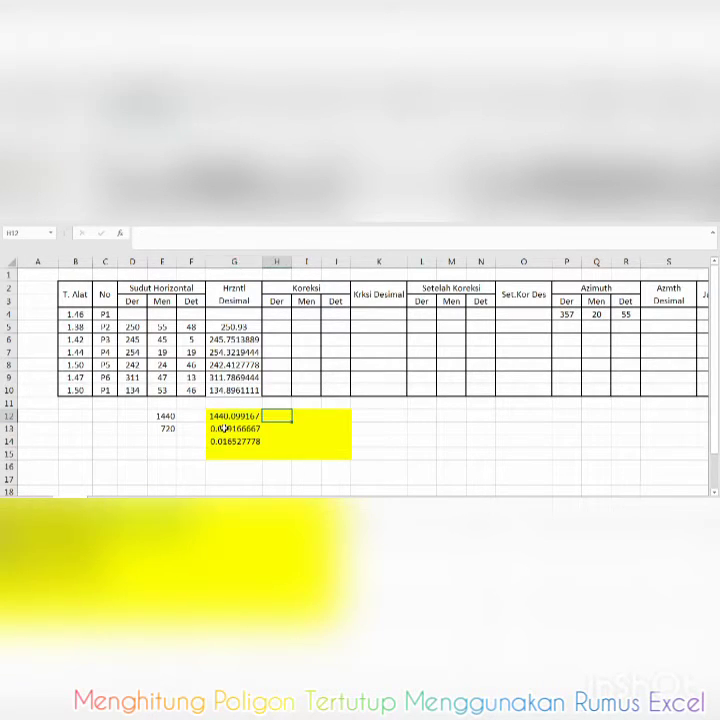
Extract the whole degrees of the per-angle correction in H14 with =INT(G14)
{"action": "key", "text": "Right"}
{"action": "key", "text": "Down"}
{"action": "key", "text": "Down"}
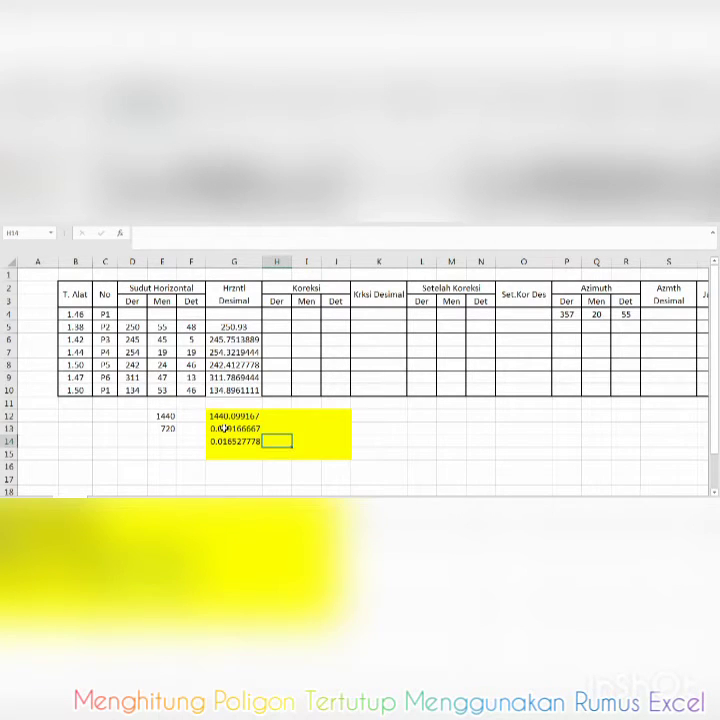
{"action": "left_click", "coordinate": [272, 323]}
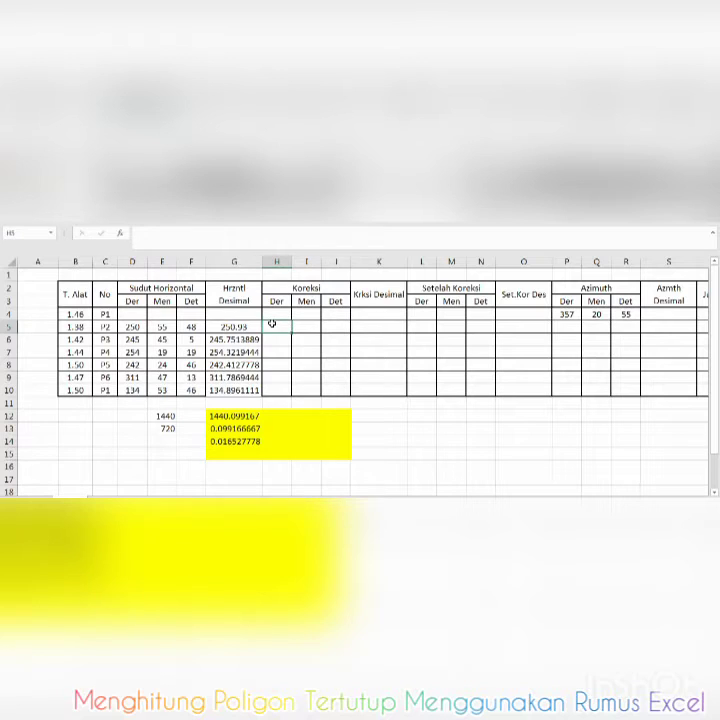
{"action": "left_click", "coordinate": [271, 441]}
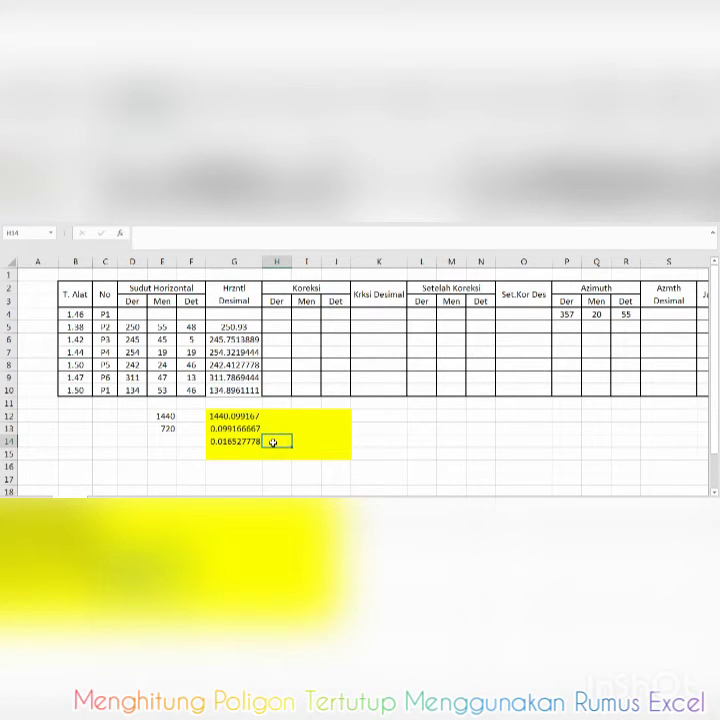
{"action": "type", "text": "=int"}
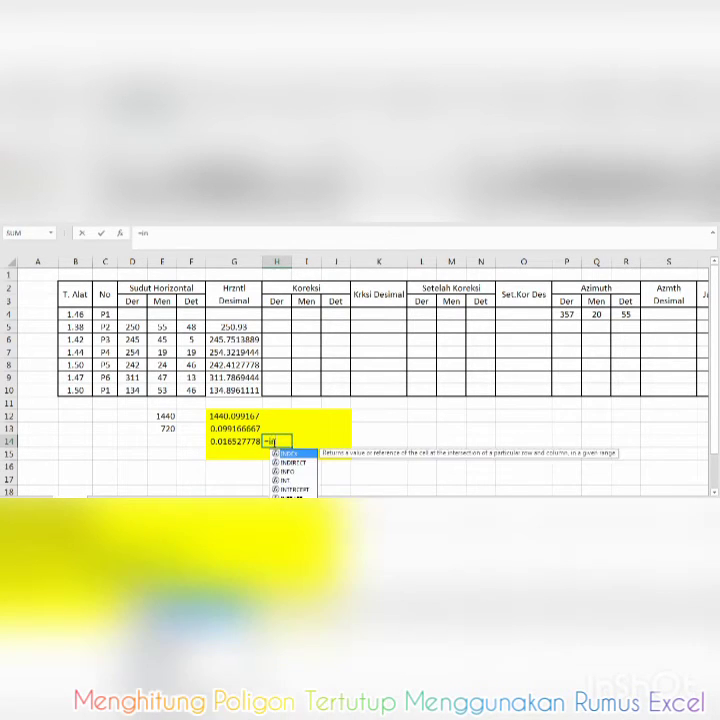
{"action": "type", "text": "("}
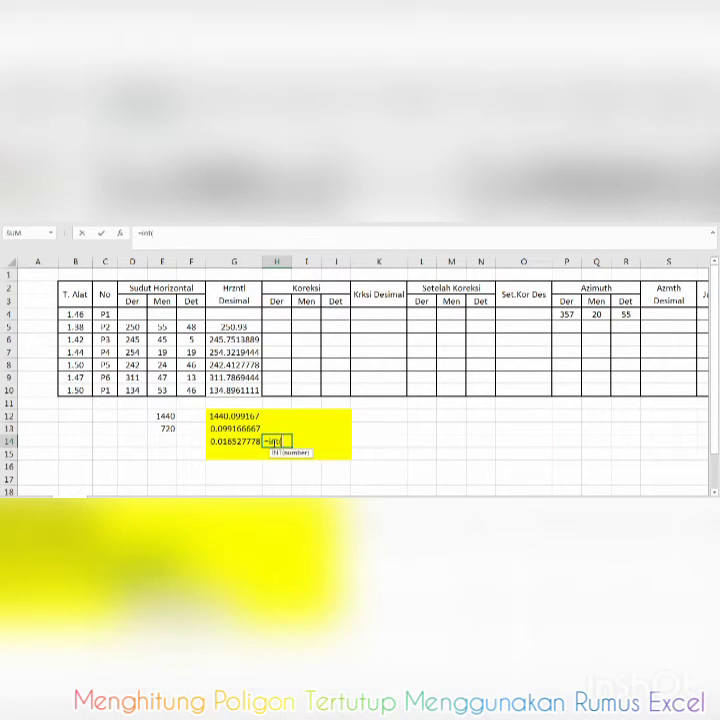
{"action": "left_click", "coordinate": [240, 441]}
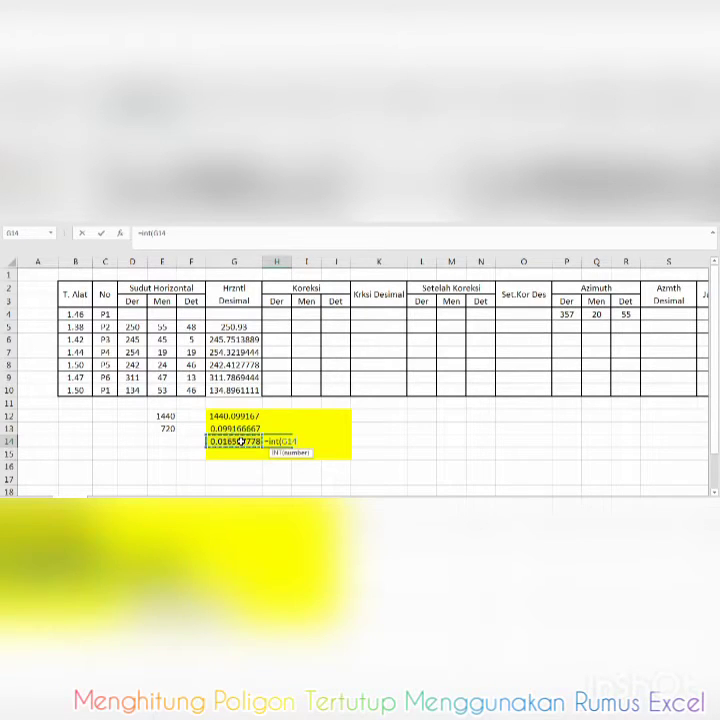
{"action": "key", "text": "Return"}
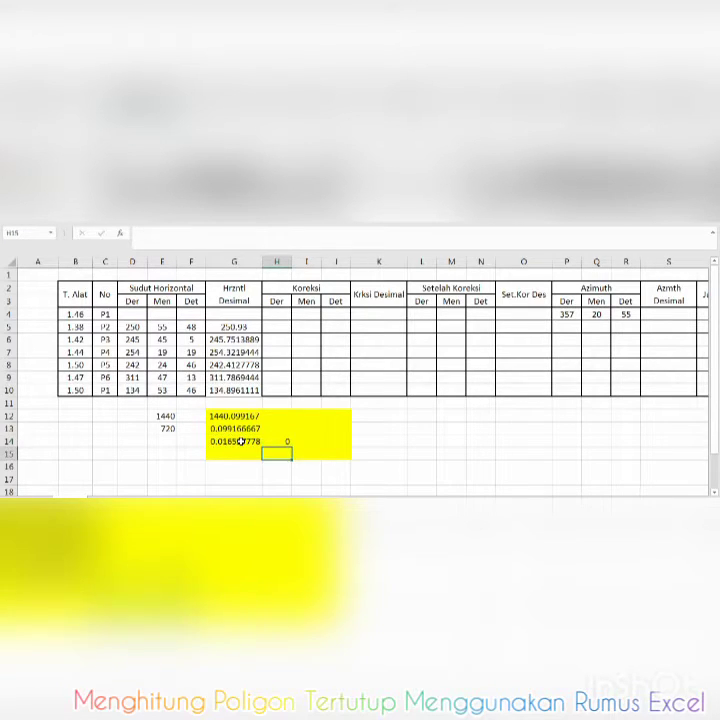
Calculate the minutes of the per-angle correction in I14 with =INT(G14-H14)*60
{"action": "key", "text": "Up"}
{"action": "key", "text": "Right"}
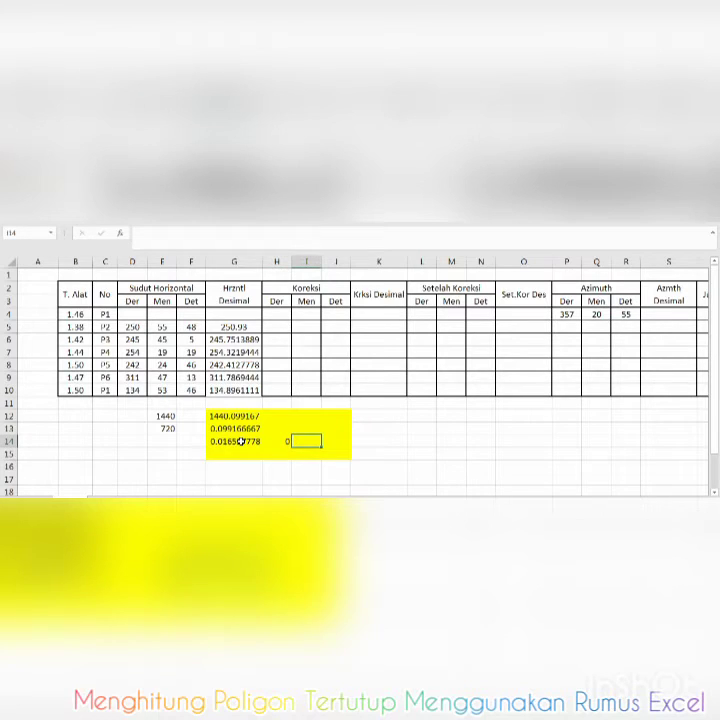
{"action": "type", "text": "=int("}
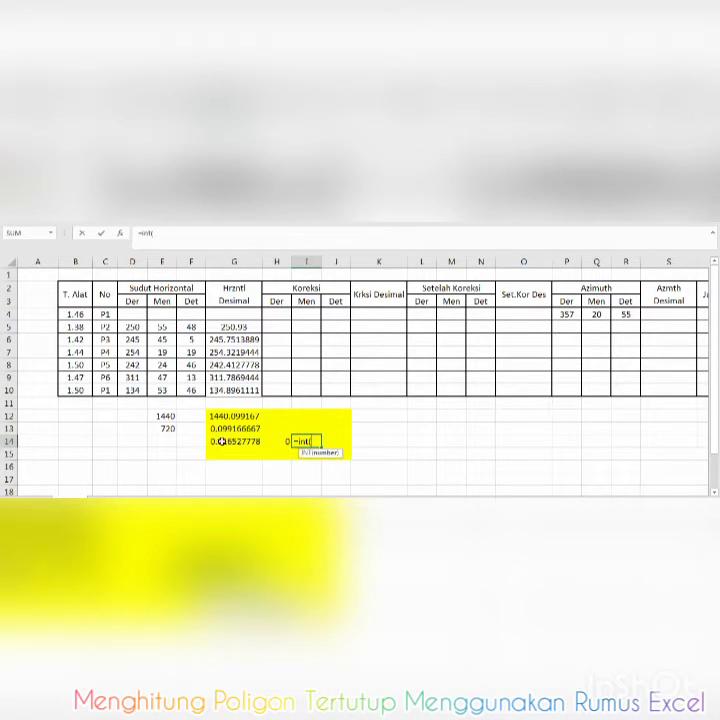
{"action": "left_click", "coordinate": [226, 441]}
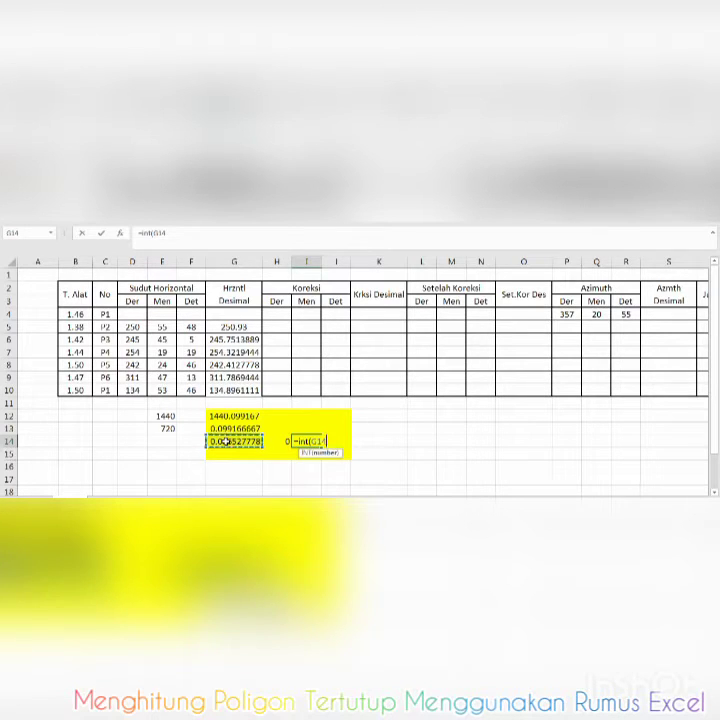
{"action": "type", "text": "-"}
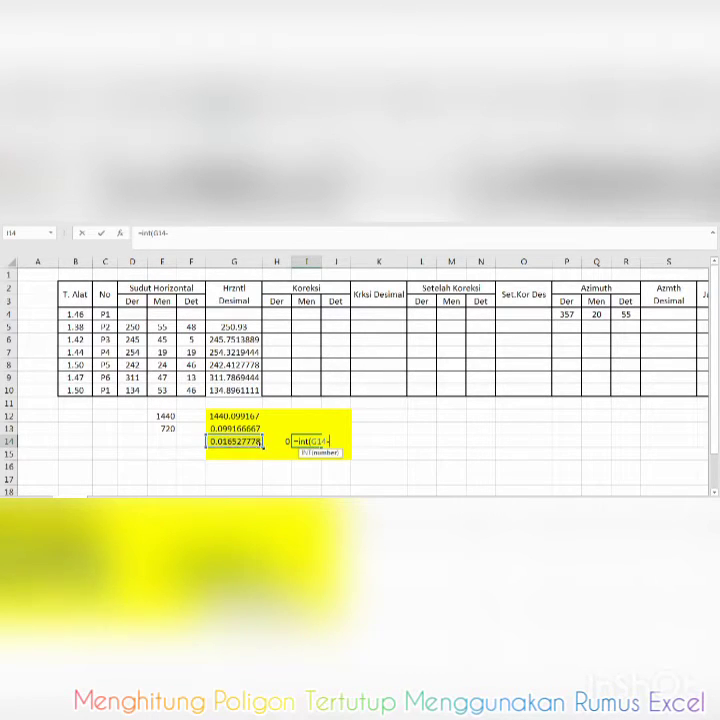
{"action": "left_click", "coordinate": [270, 442]}
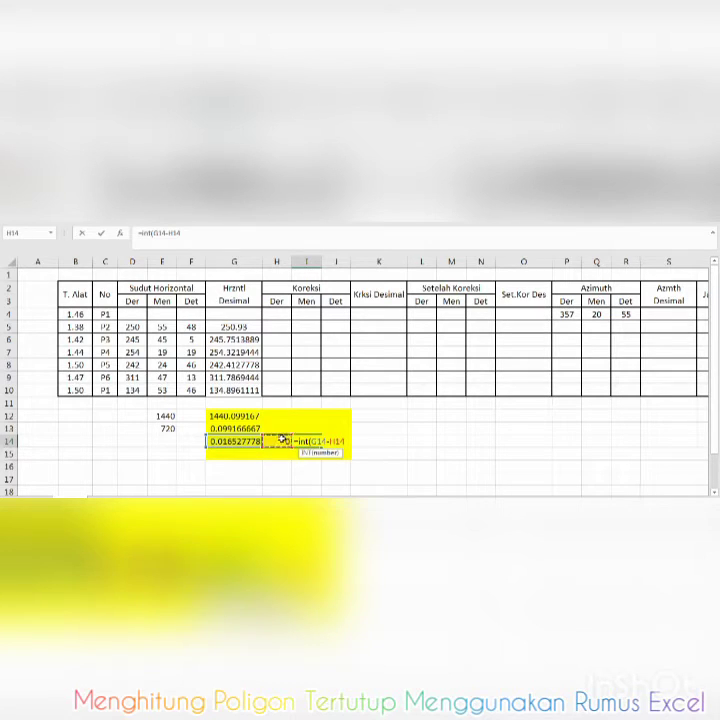
{"action": "type", "text": ")*60"}
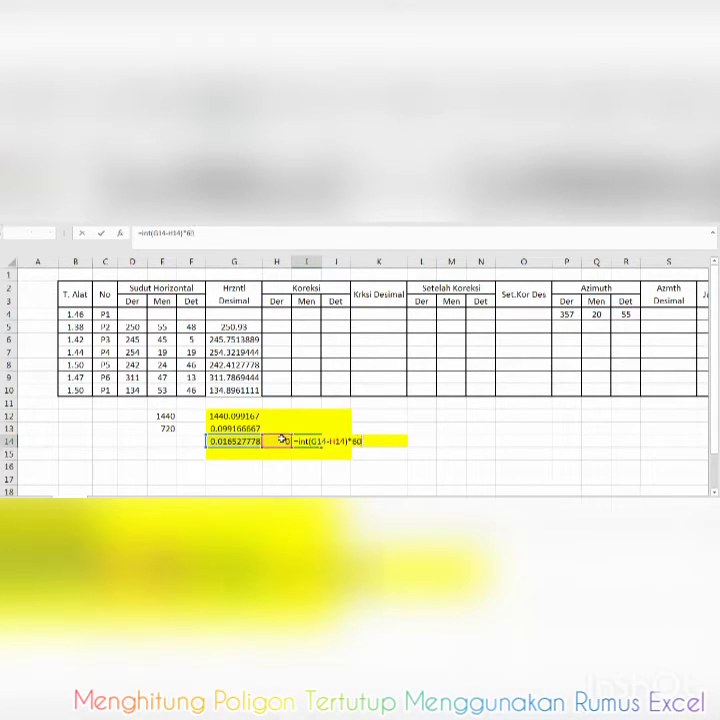
{"action": "key", "text": "Return"}
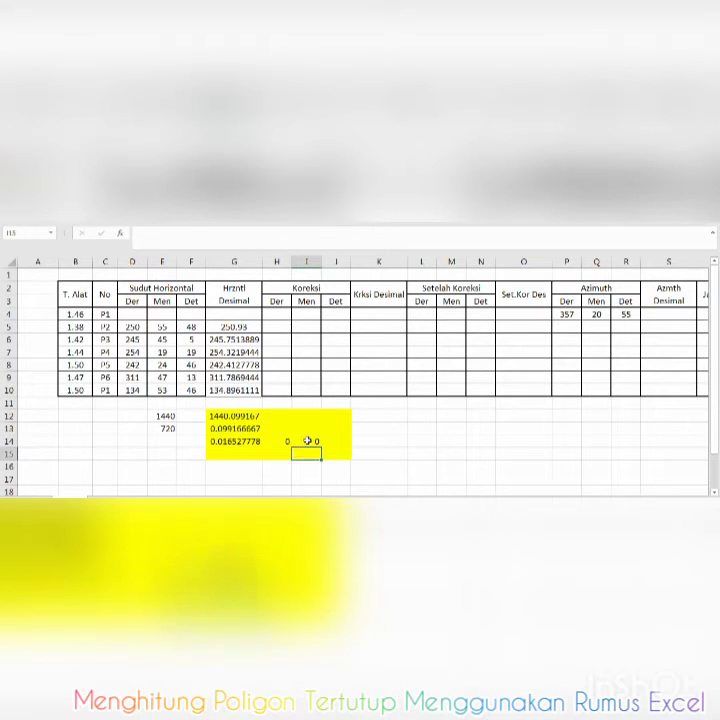
Calculate the seconds of the per-angle correction in J14 with =((G14-H14)*60-I14)*60, accepting the proposed formula correction
{"action": "left_click", "coordinate": [307, 441]}
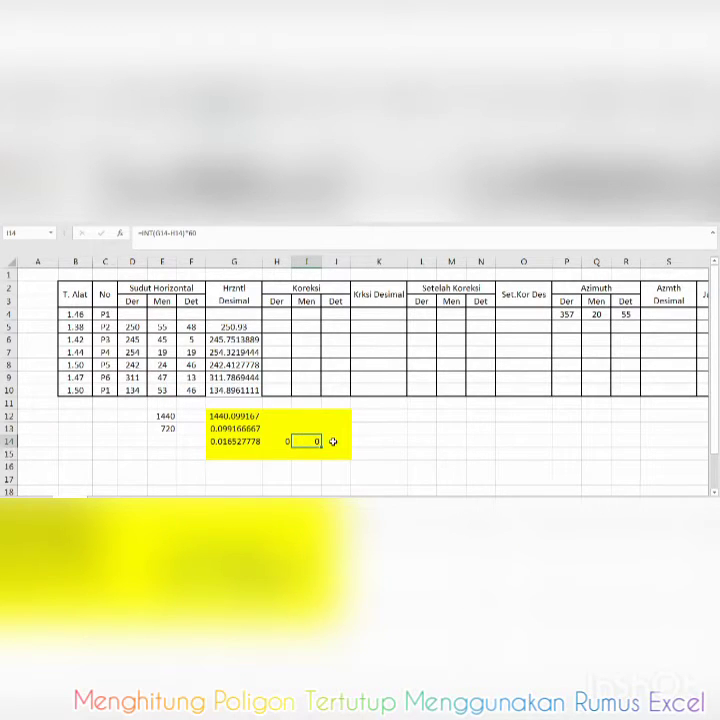
{"action": "left_click", "coordinate": [333, 441]}
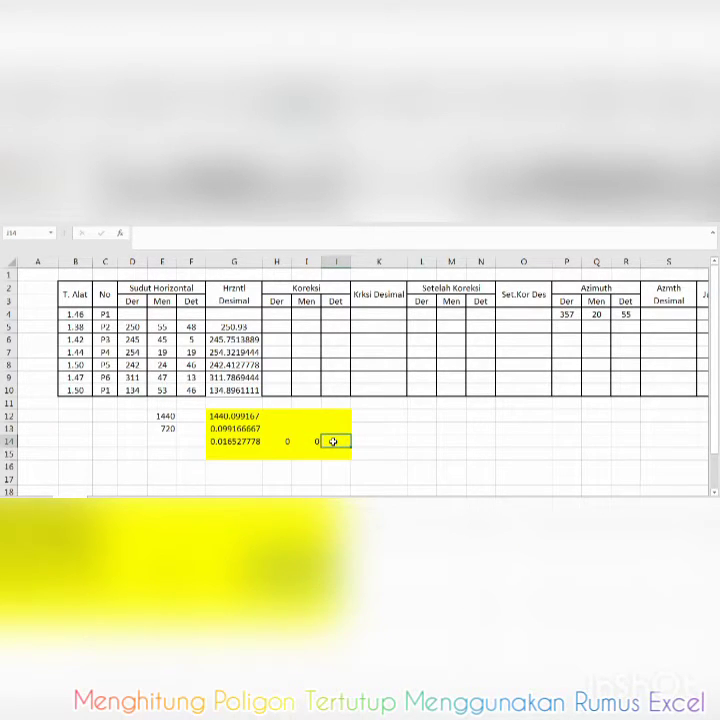
{"action": "type", "text": "=("}
{"action": "left_click", "coordinate": [244, 441]}
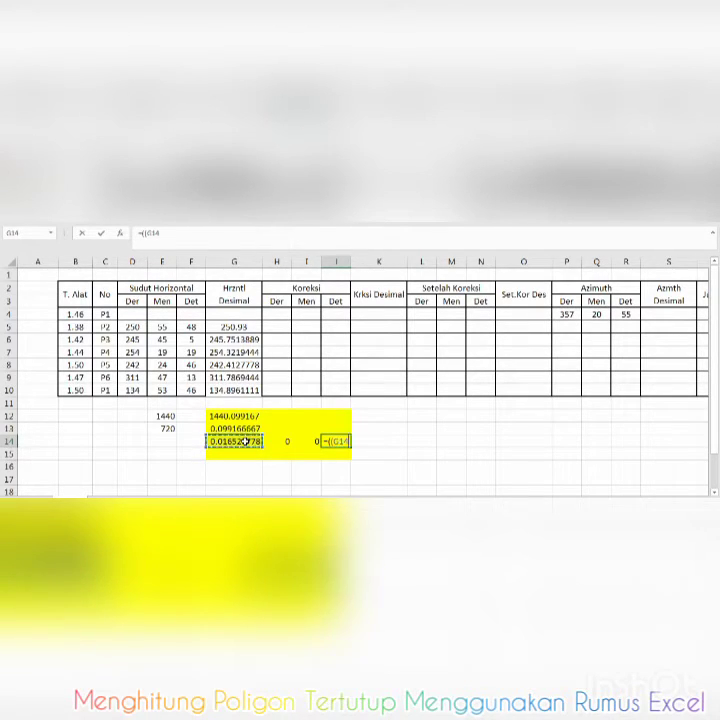
{"action": "type", "text": "-"}
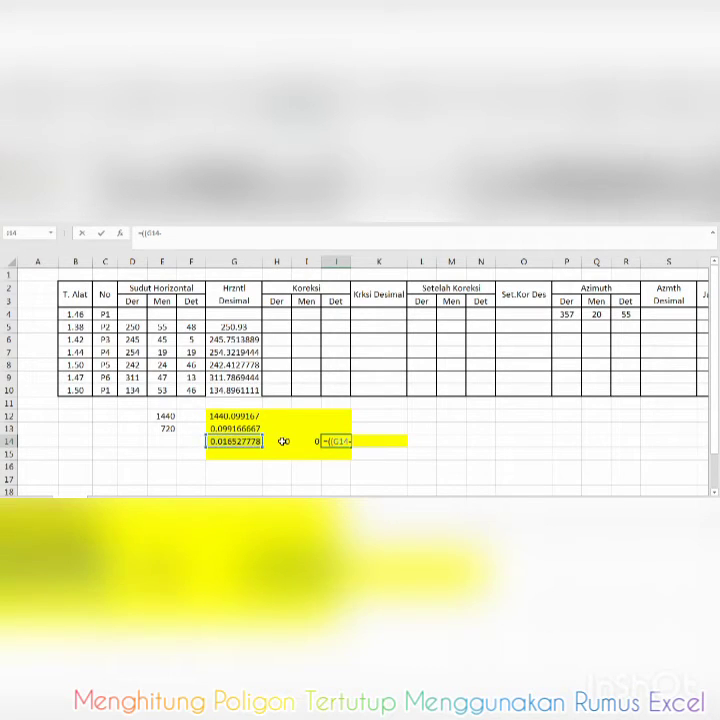
{"action": "left_click", "coordinate": [283, 441]}
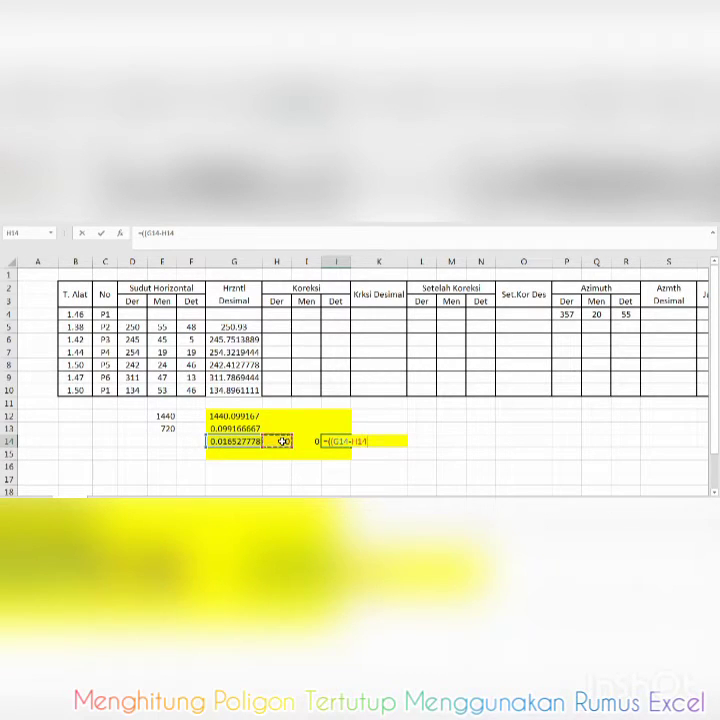
{"action": "type", "text": ")*60-I14"}
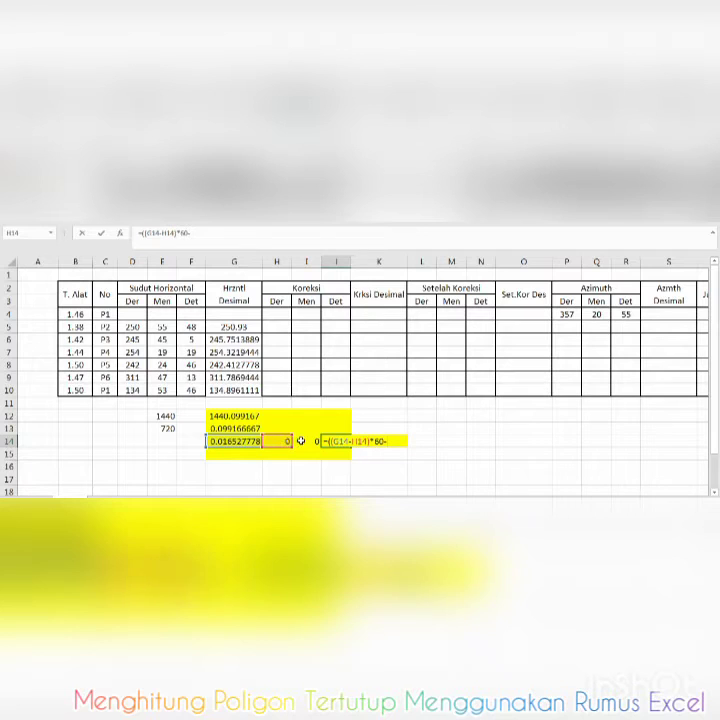
{"action": "left_click", "coordinate": [302, 441]}
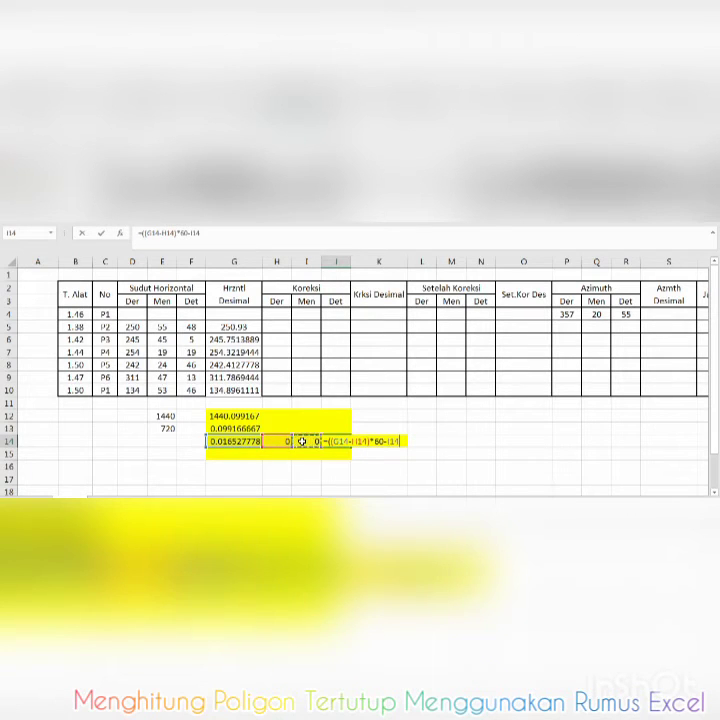
{"action": "type", "text": ")60"}
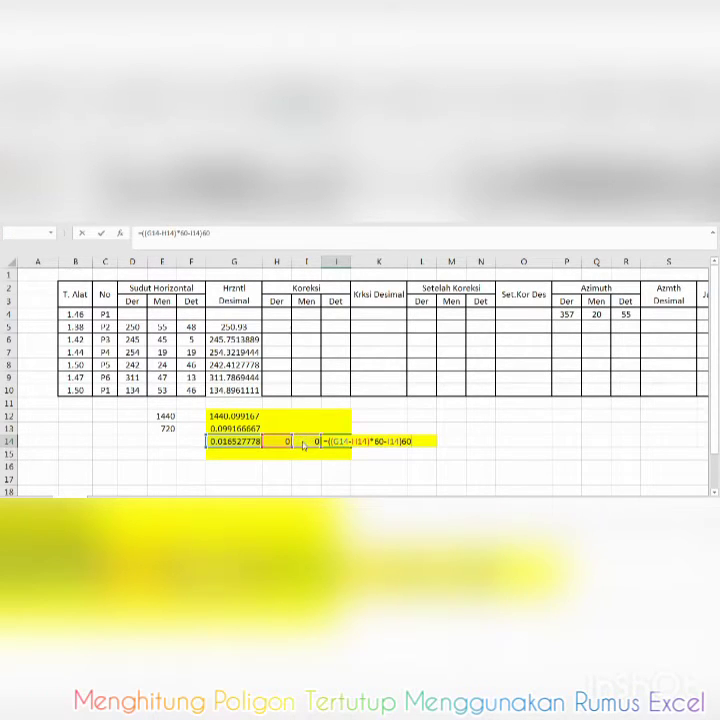
{"action": "key", "text": "Return"}
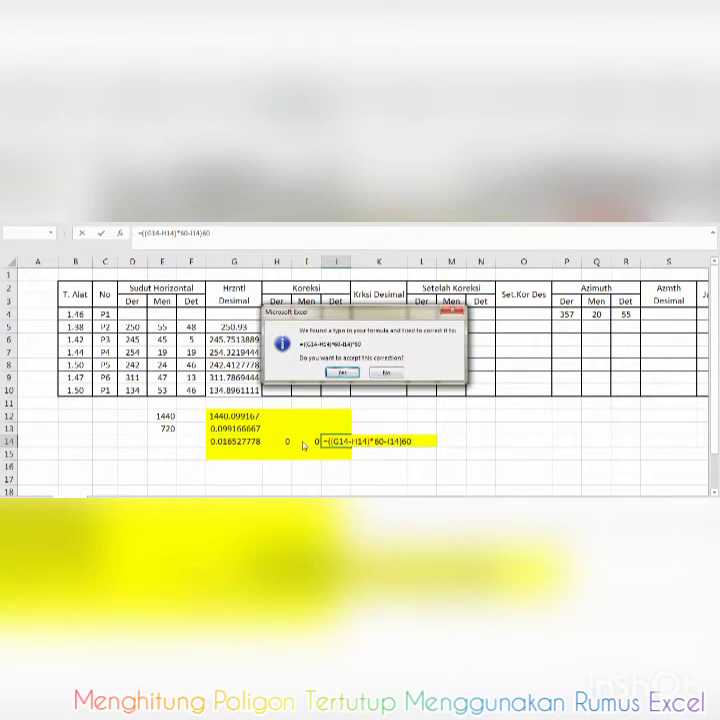
{"action": "left_click", "coordinate": [341, 373]}
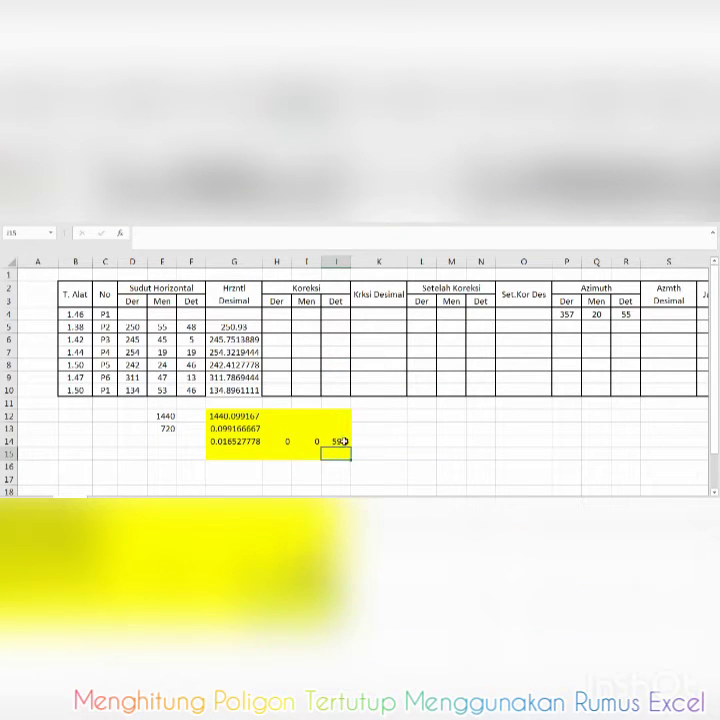
{"action": "left_click", "coordinate": [342, 441]}
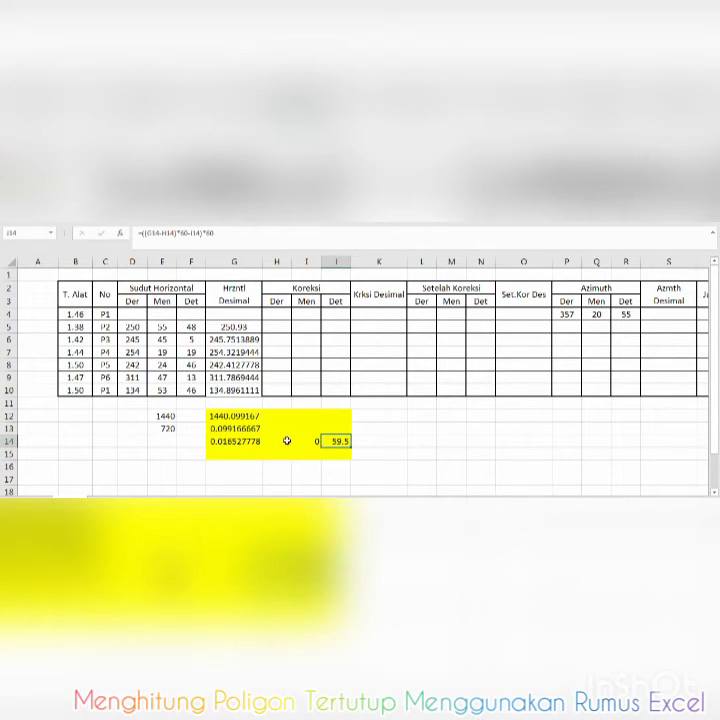
Link the correction degrees and minutes for P2 in H5 and I5 to the computed values with =H14 and =I14
{"action": "left_click_drag", "start_coordinate": [287, 441], "coordinate": [337, 444]}
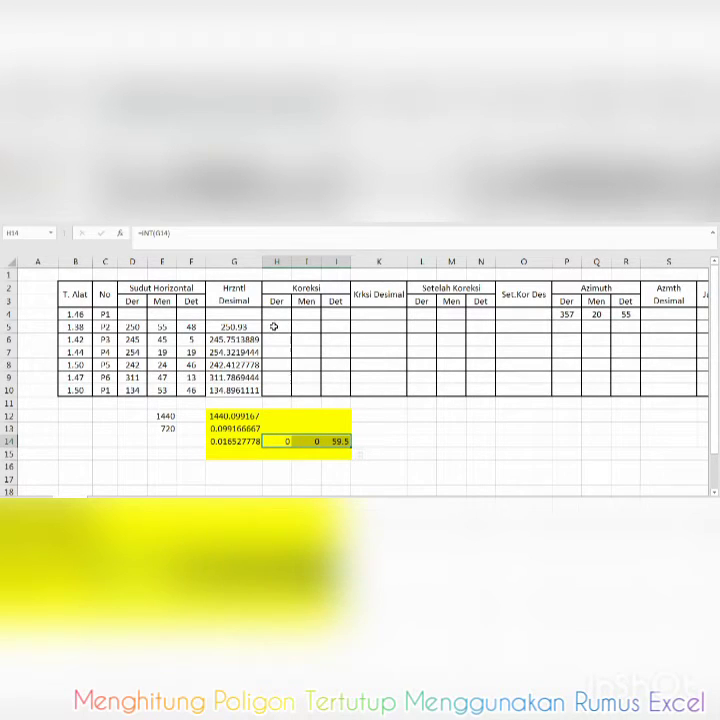
{"action": "left_click", "coordinate": [273, 326]}
{"action": "type", "text": "="}
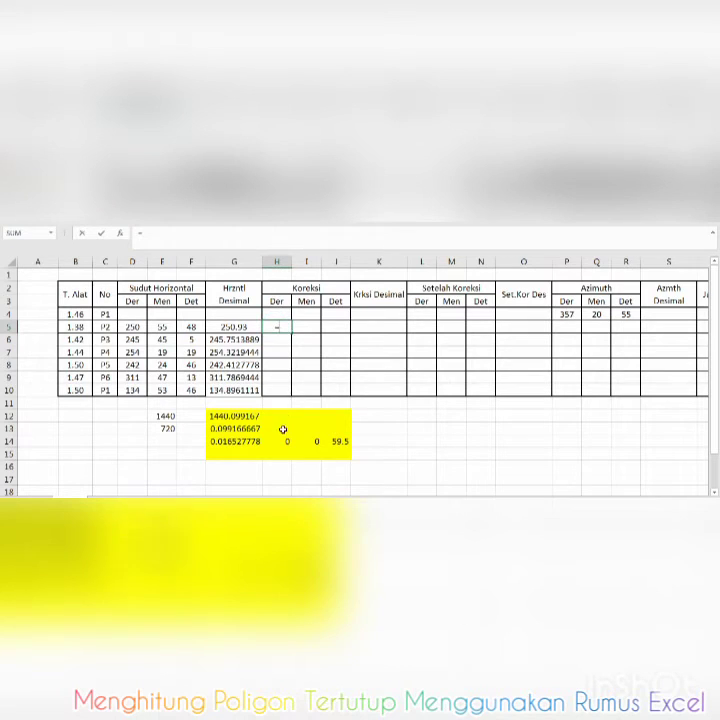
{"action": "left_click", "coordinate": [280, 441]}
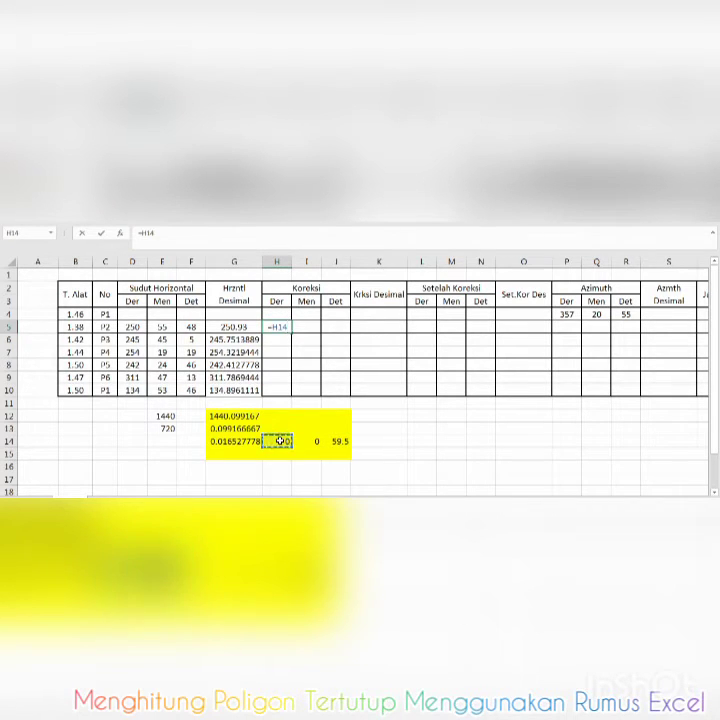
{"action": "key", "text": "Return"}
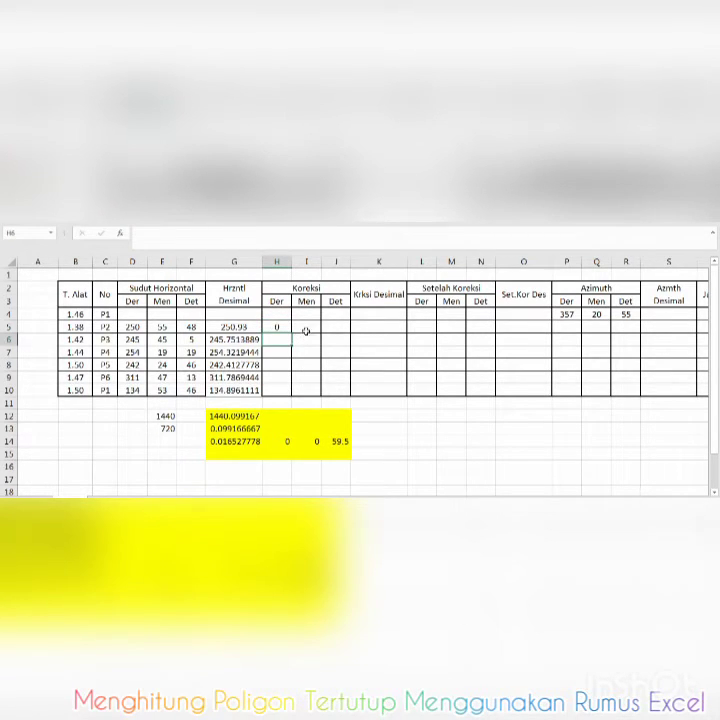
{"action": "left_click", "coordinate": [306, 326]}
{"action": "type", "text": "="}
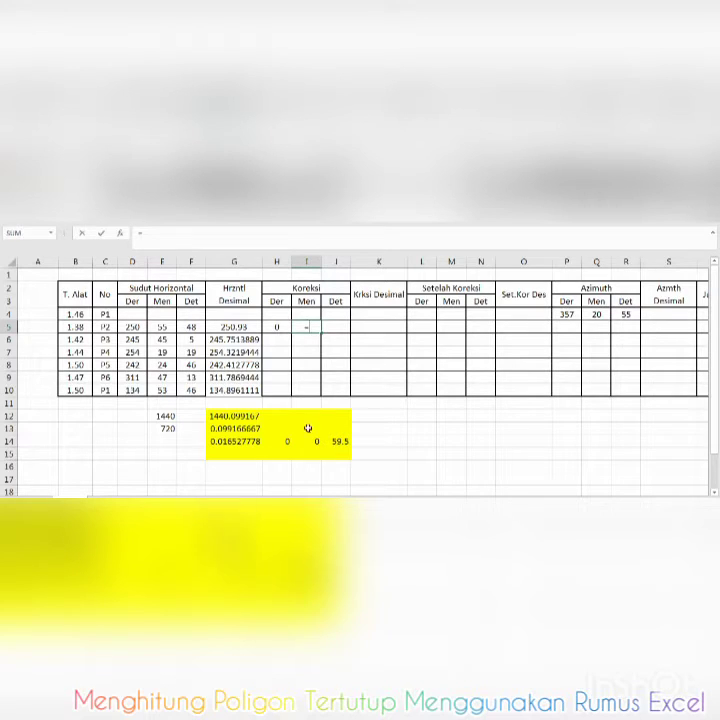
{"action": "left_click", "coordinate": [312, 441]}
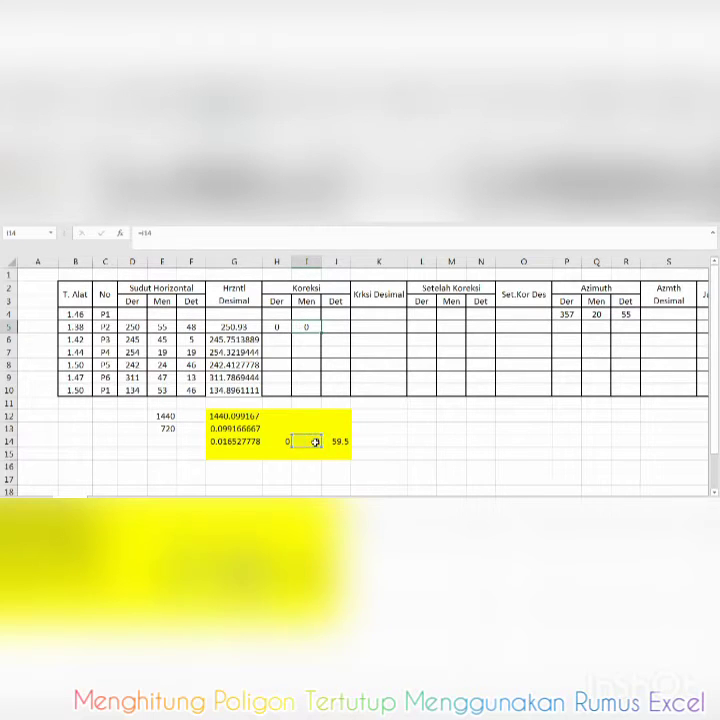
{"action": "key", "text": "Return"}
Link the correction seconds for P2 in J5 to the computed value with =J14
{"action": "left_click", "coordinate": [336, 327]}
{"action": "type", "text": "="}
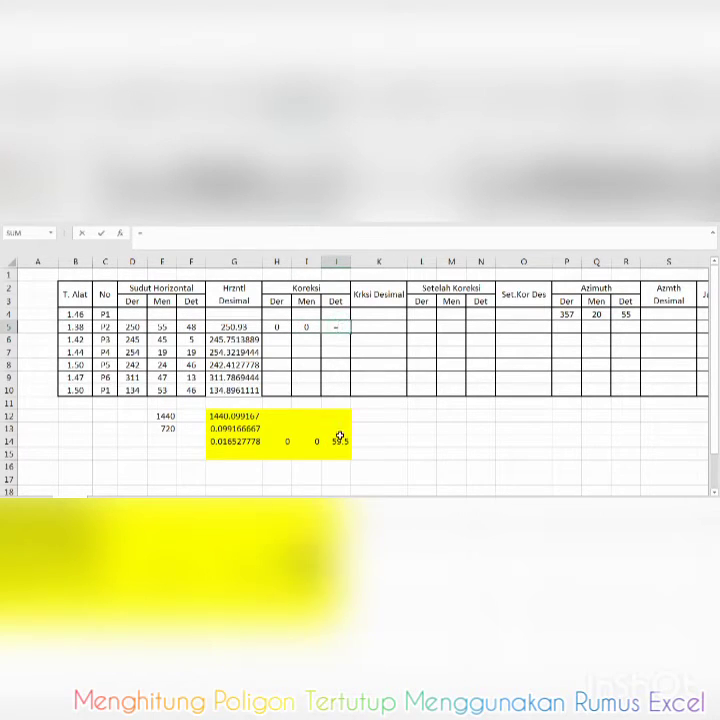
{"action": "left_click", "coordinate": [340, 440]}
{"action": "key", "text": "Return"}
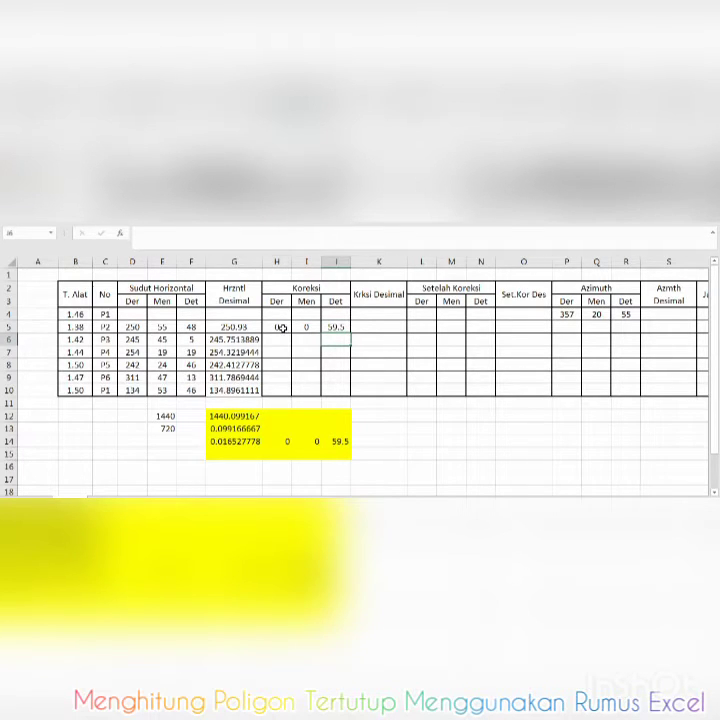
{"action": "left_click", "coordinate": [283, 328]}
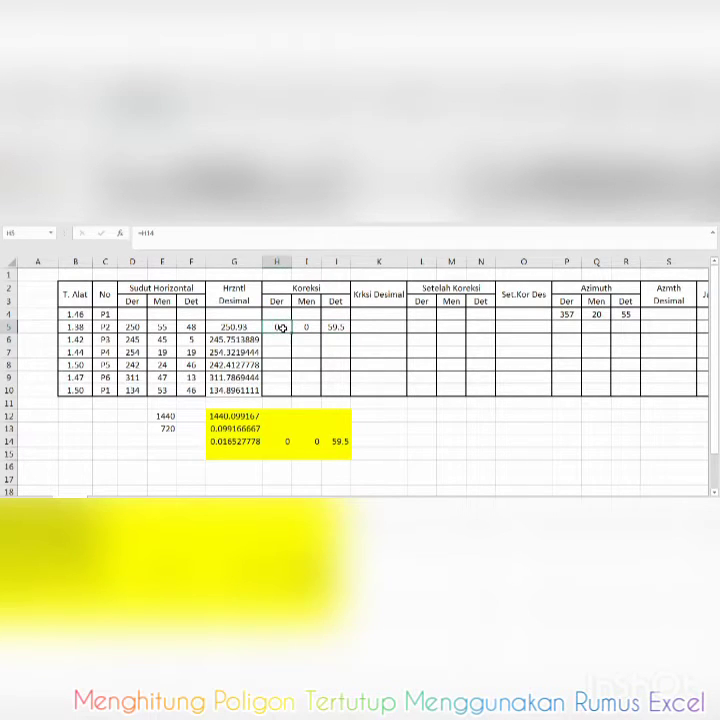
{"action": "left_click", "coordinate": [344, 328]}
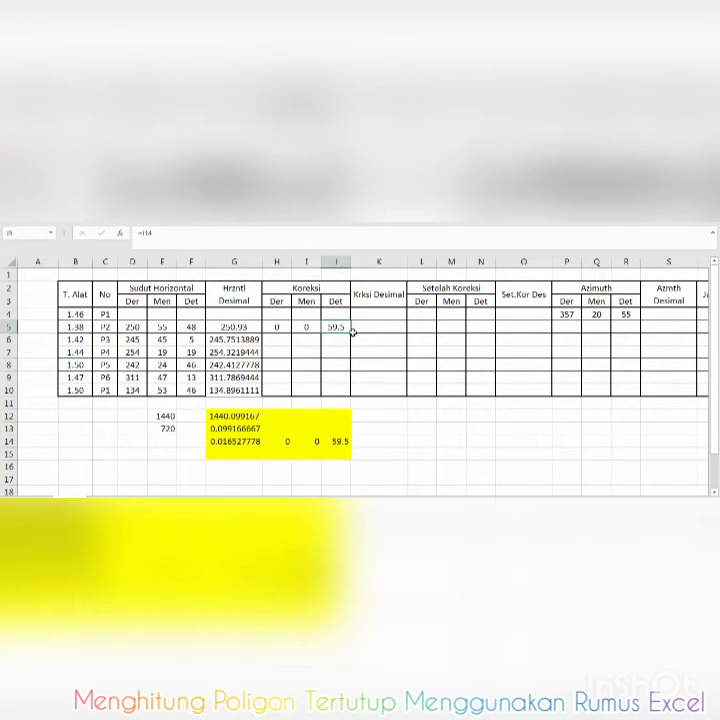
Try to fill the P2 seconds correction from J5 down through J9, and clear the copied formula in J6
{"action": "left_click_drag", "start_coordinate": [351, 333], "coordinate": [348, 389]}
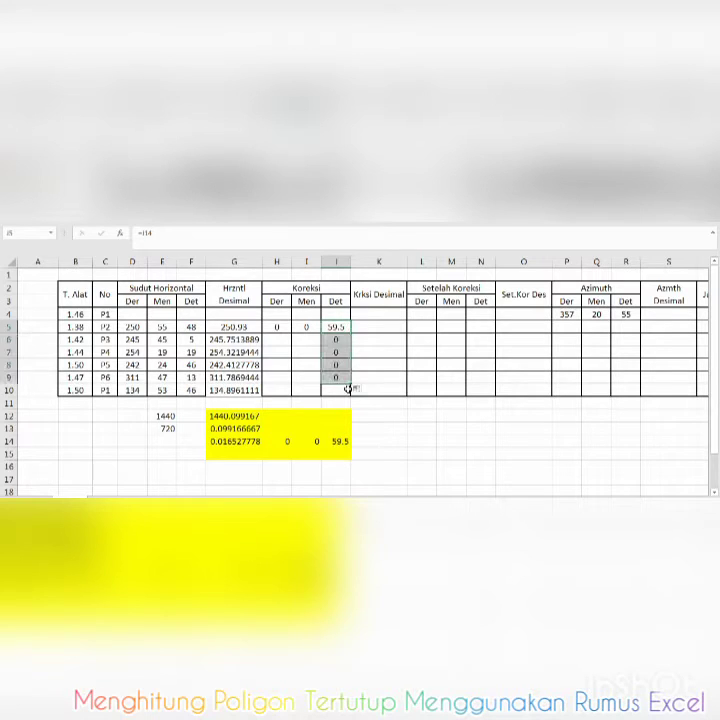
{"action": "double_click", "coordinate": [336, 340]}
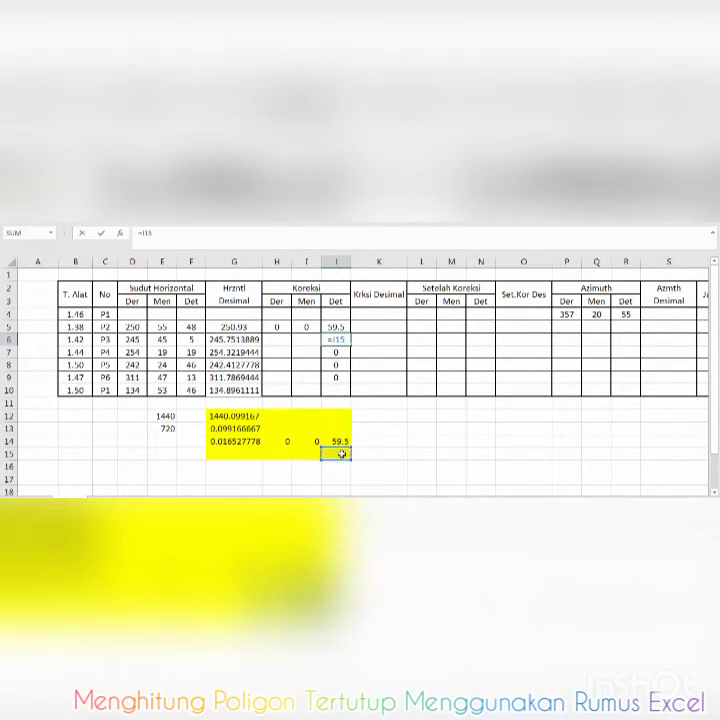
{"action": "key", "text": "BackSpace"}
{"action": "key", "text": "BackSpace"}
{"action": "key", "text": "BackSpace"}
{"action": "key", "text": "BackSpace"}
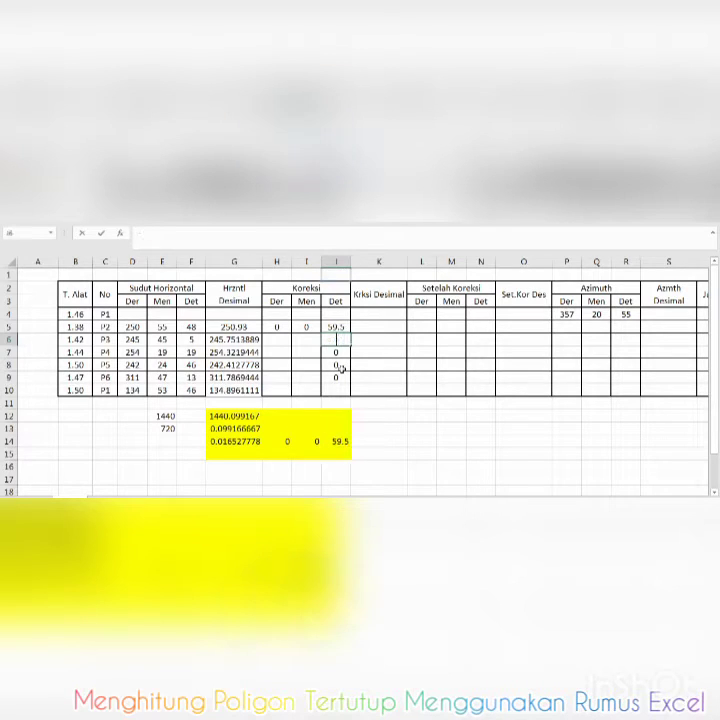
{"action": "key", "text": "Return"}
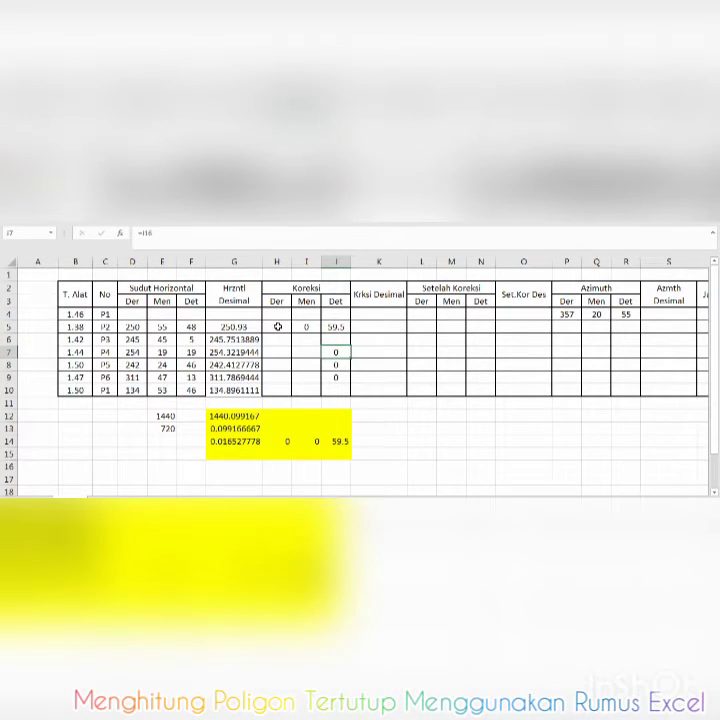
Relink the P2 correction degrees and minutes with absolute references, entering =$H$14 in H5 and =$I$14 in I5
{"action": "left_click", "coordinate": [278, 326]}
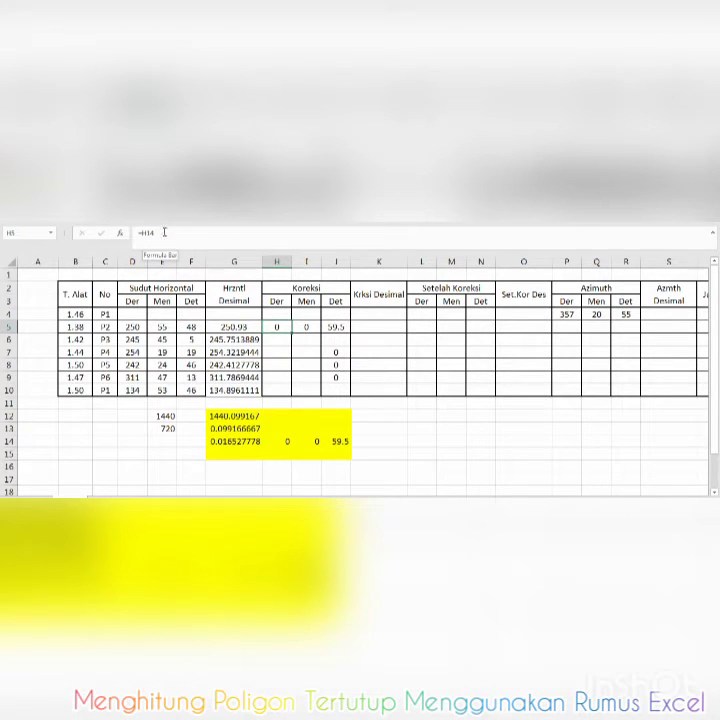
{"action": "type", "text": "="}
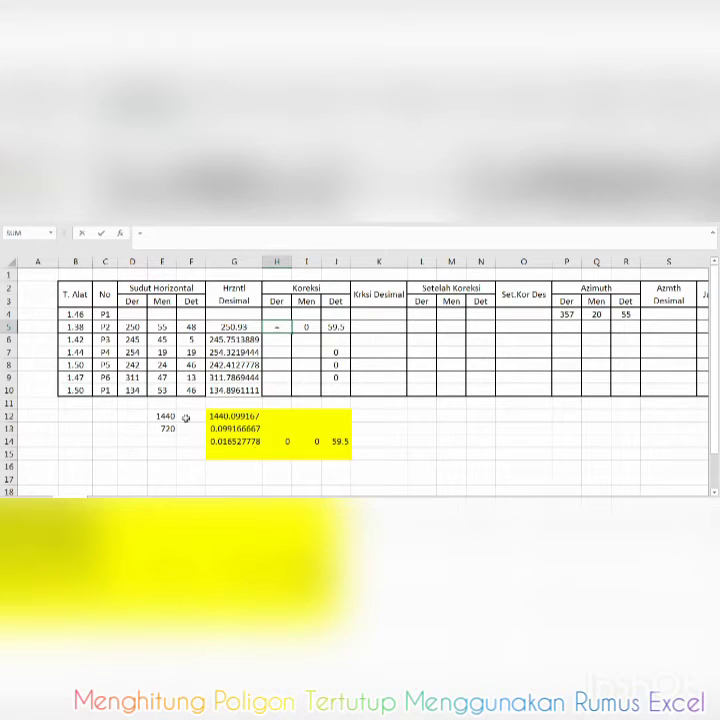
{"action": "left_click", "coordinate": [284, 441]}
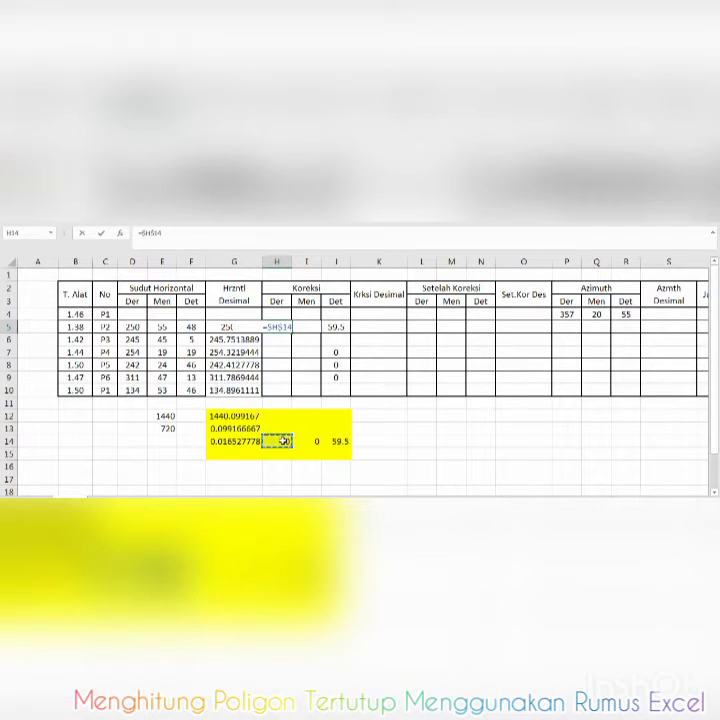
{"action": "key", "text": "Return"}
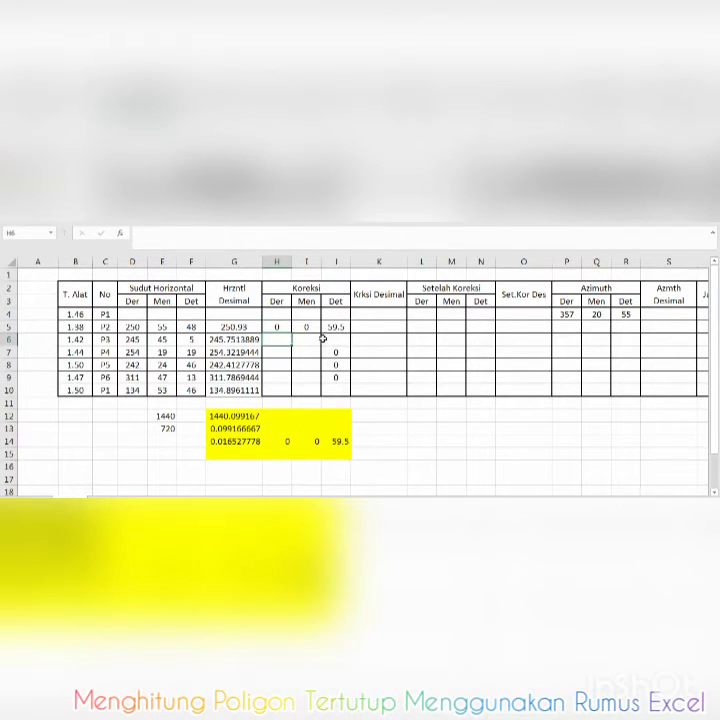
{"action": "left_click", "coordinate": [312, 328]}
{"action": "type", "text": "="}
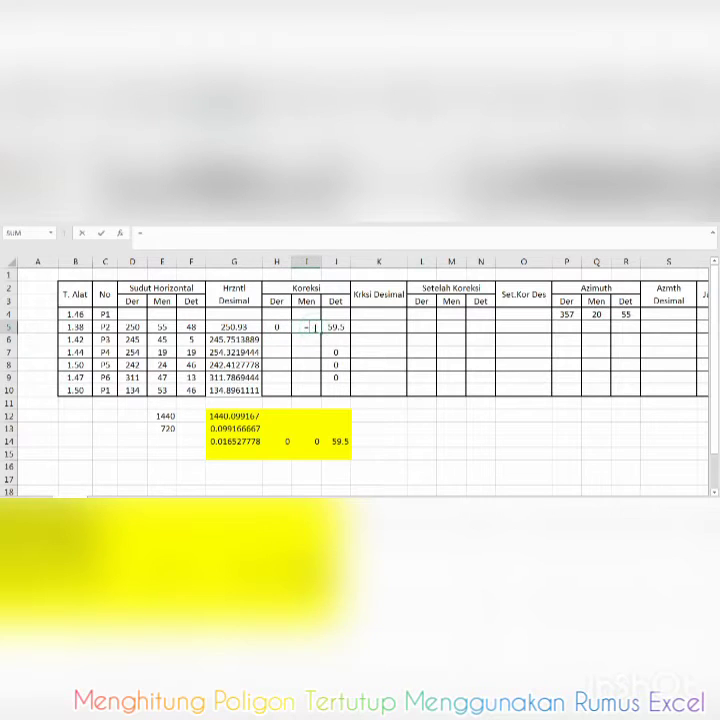
{"action": "left_click", "coordinate": [316, 442]}
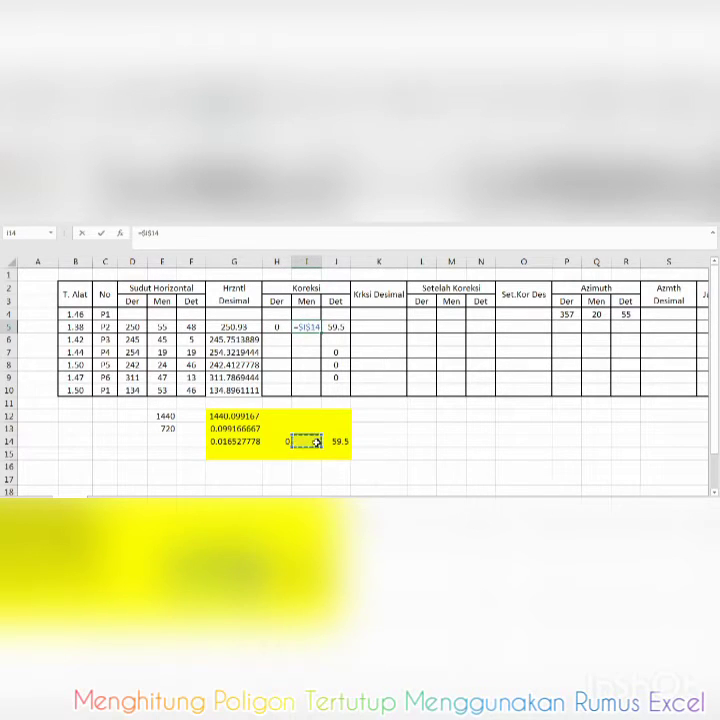
{"action": "key", "text": "Return"}
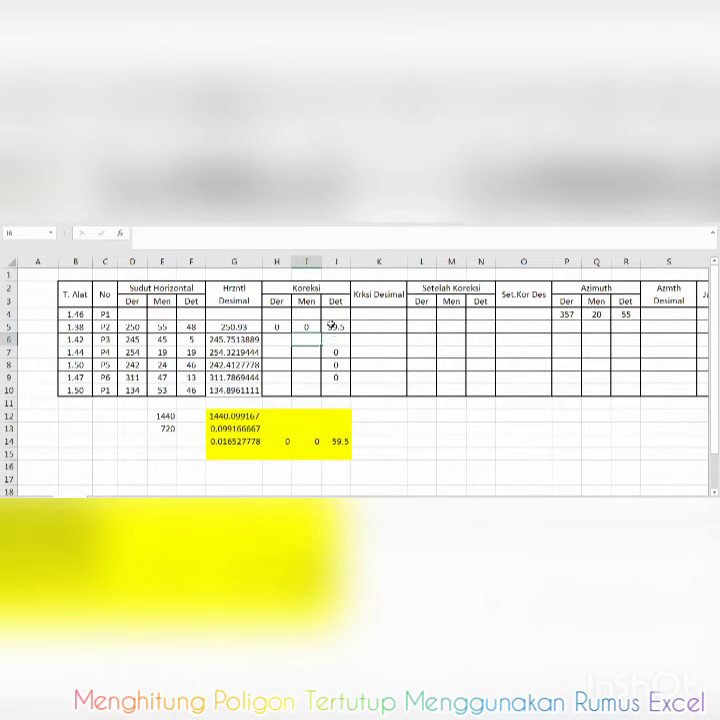
Relink the P2 correction seconds in J5 to J14 with an absolute reference, and fill H5:J5 down through row 10
{"action": "left_click", "coordinate": [332, 326]}
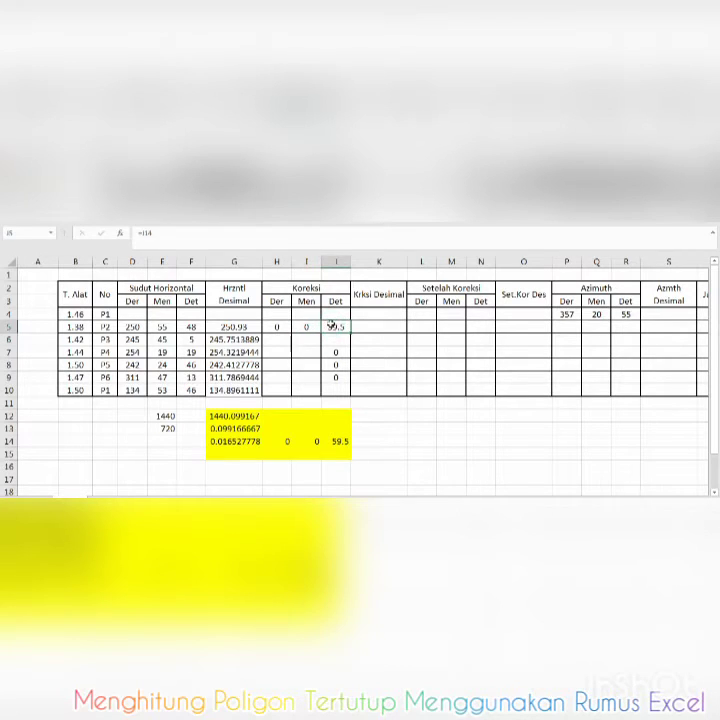
{"action": "type", "text": "="}
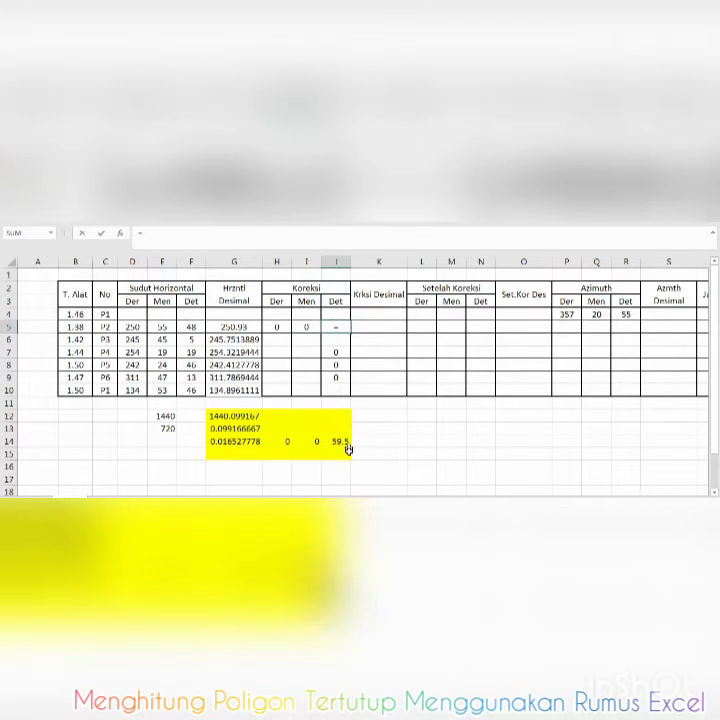
{"action": "left_click", "coordinate": [340, 441]}
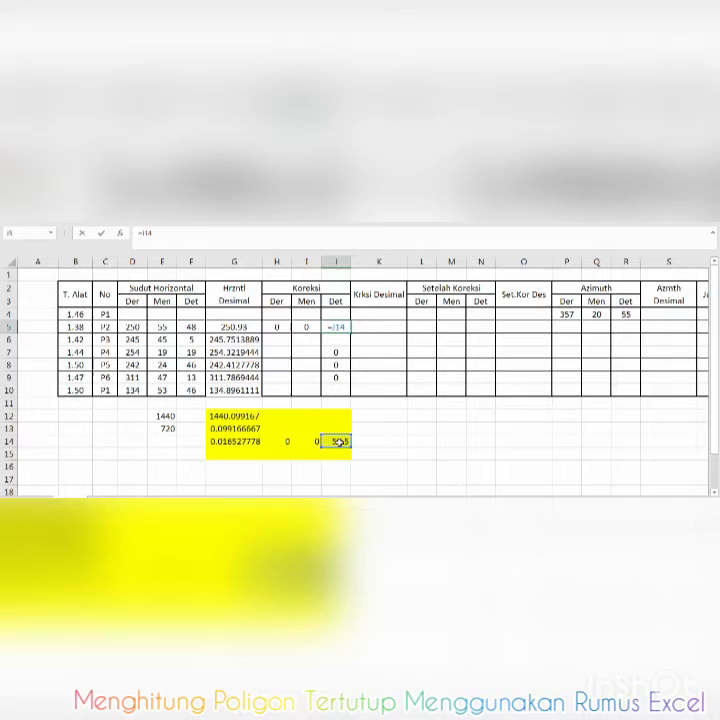
{"action": "key", "text": "BackSpace"}
{"action": "key", "text": "BackSpace"}
{"action": "key", "text": "BackSpace"}
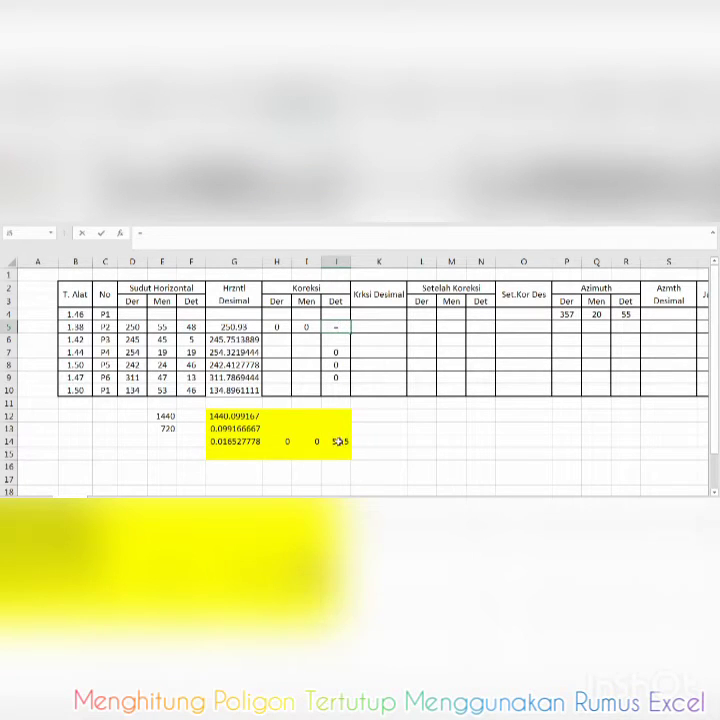
{"action": "left_click", "coordinate": [340, 441]}
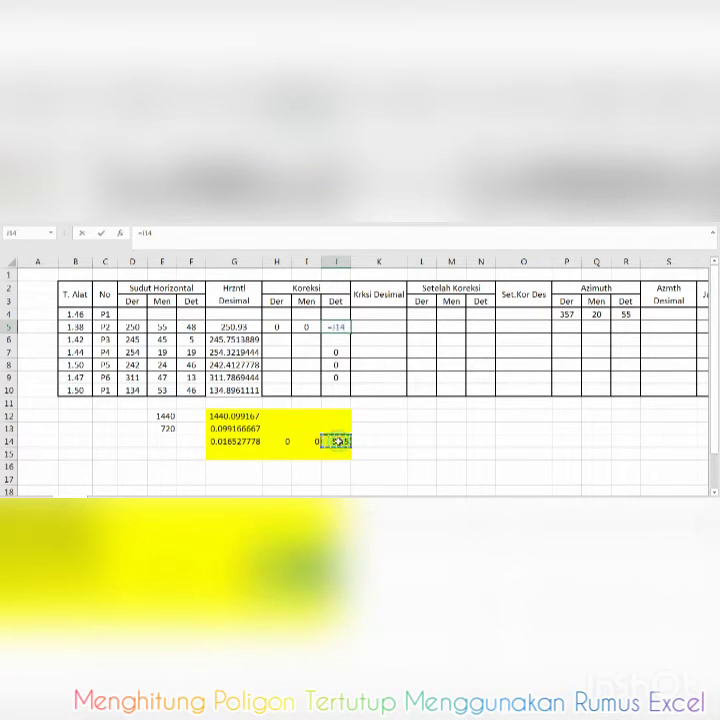
{"action": "key", "text": "Return"}
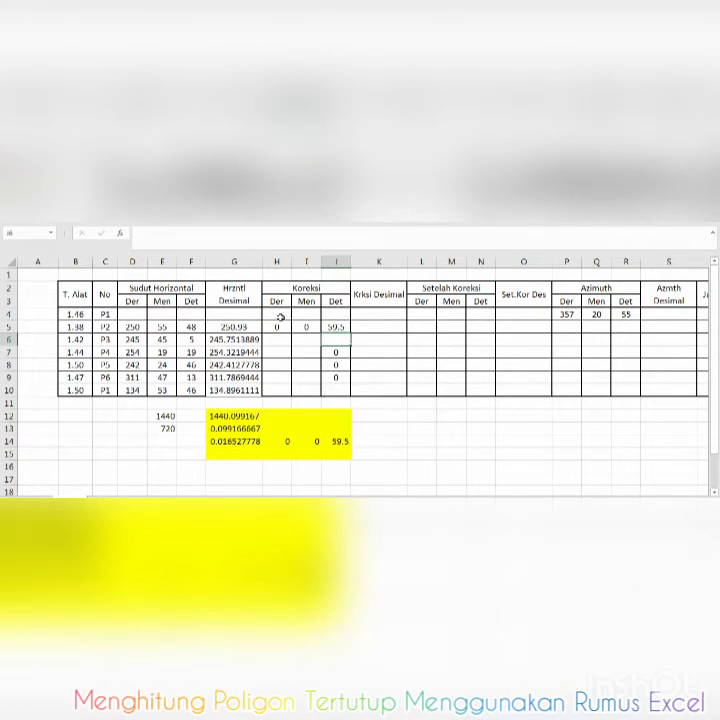
{"action": "left_click_drag", "start_coordinate": [277, 327], "coordinate": [347, 393]}
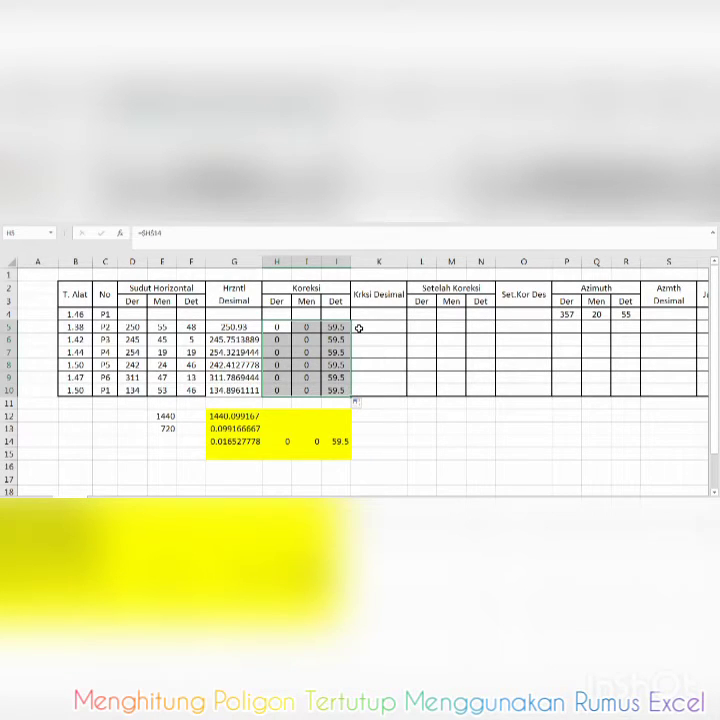
Convert the P2 correction to decimal degrees in K5 with =H5+I5/60+J5/3600, and fill the formula down through K10
{"action": "left_click", "coordinate": [358, 328]}
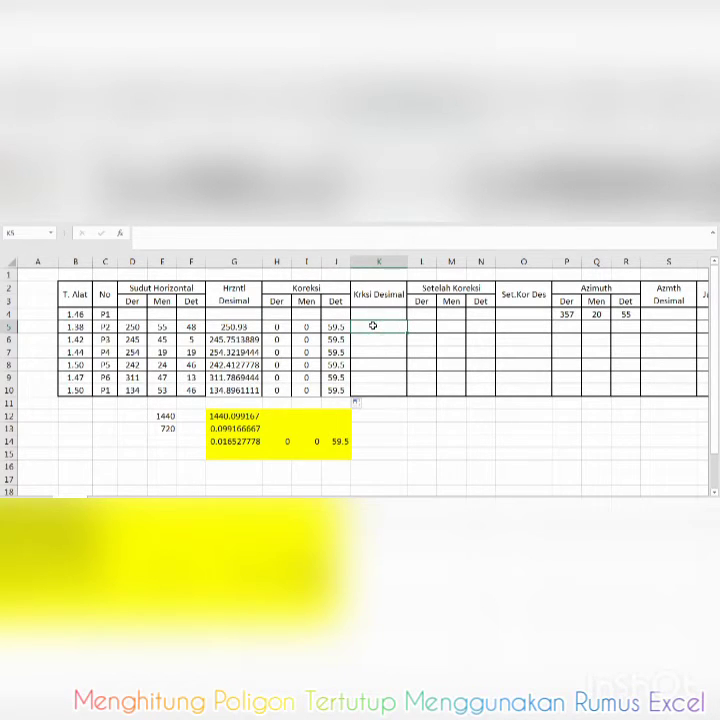
{"action": "type", "text": "="}
{"action": "left_click", "coordinate": [280, 327]}
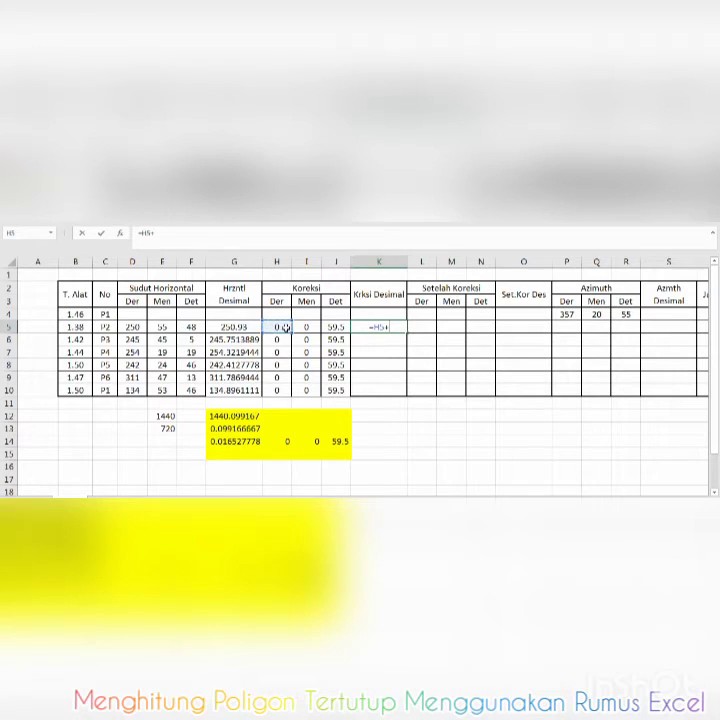
{"action": "left_click", "coordinate": [307, 327]}
{"action": "type", "text": "/6"}
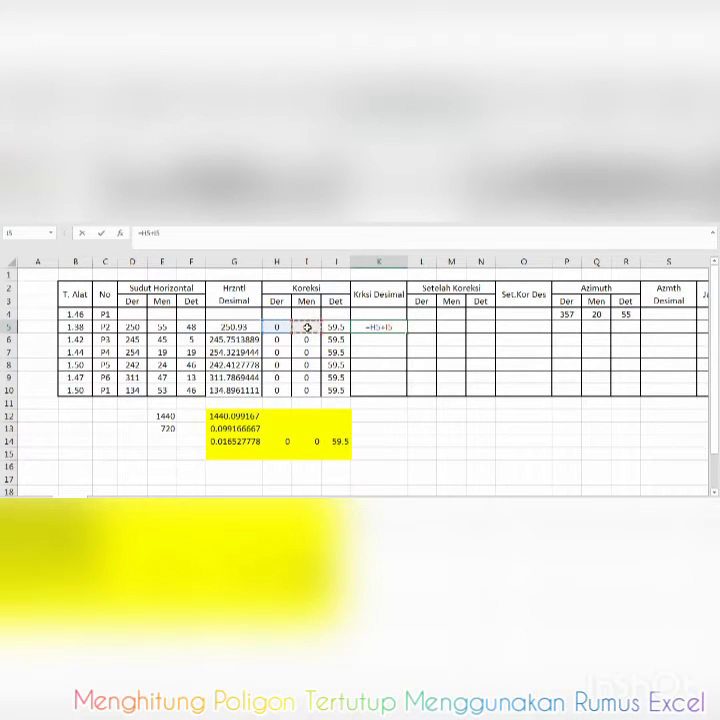
{"action": "type", "text": "0"}
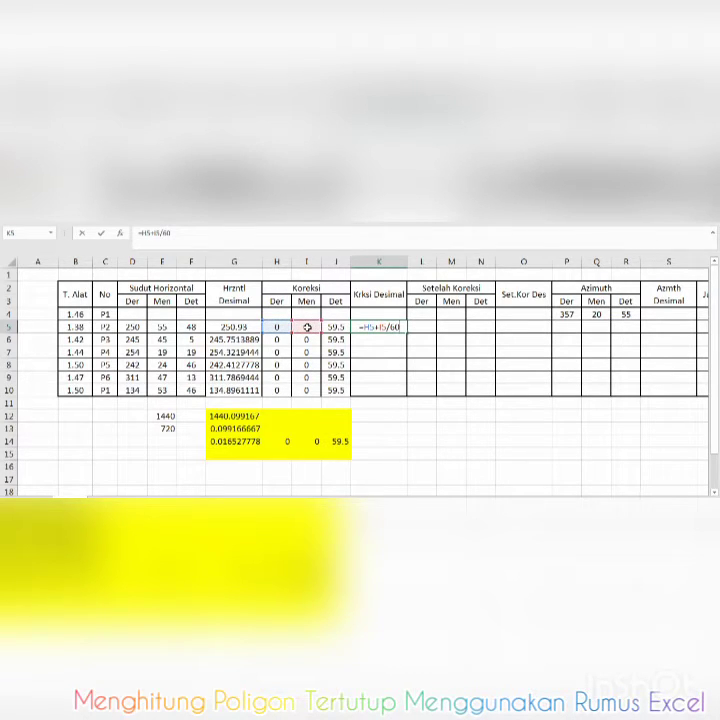
{"action": "type", "text": "+"}
{"action": "left_click", "coordinate": [333, 327]}
{"action": "type", "text": "/3"}
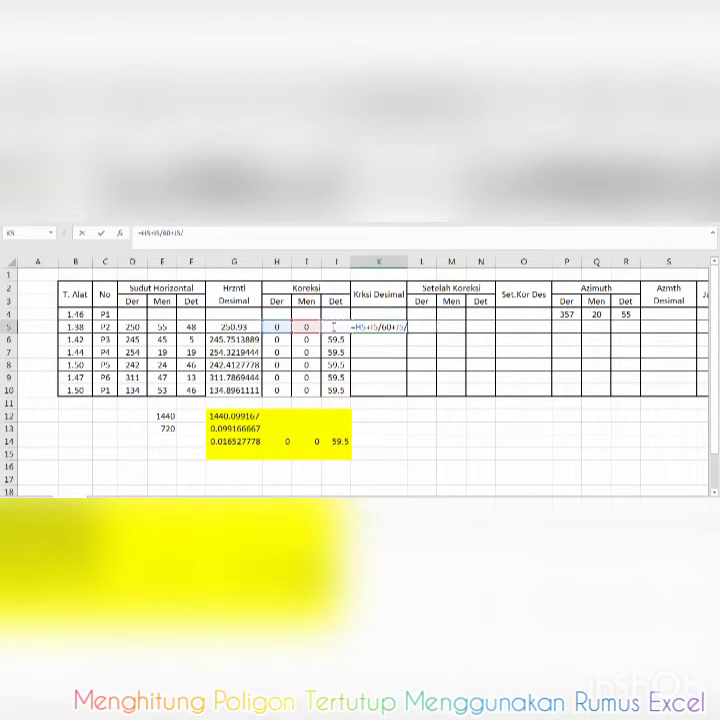
{"action": "type", "text": "600"}
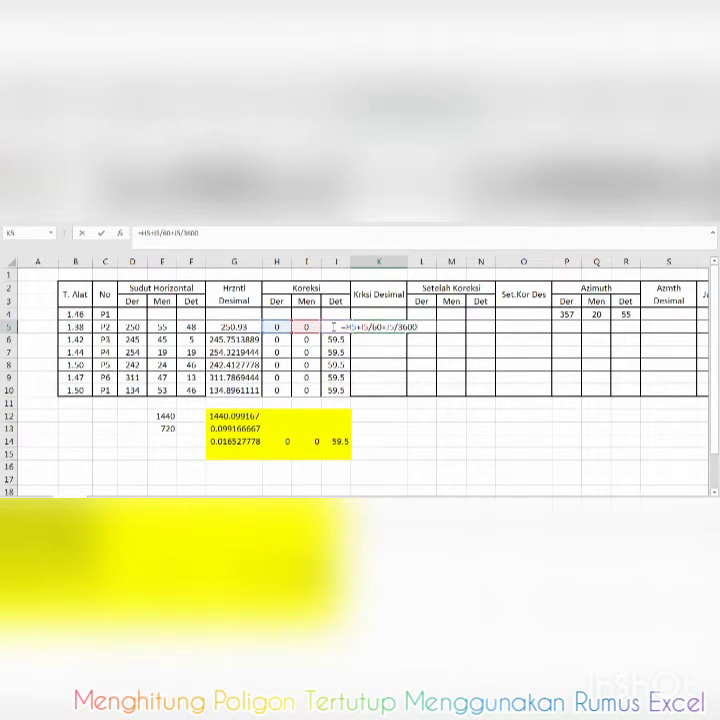
{"action": "left_click", "coordinate": [365, 327]}
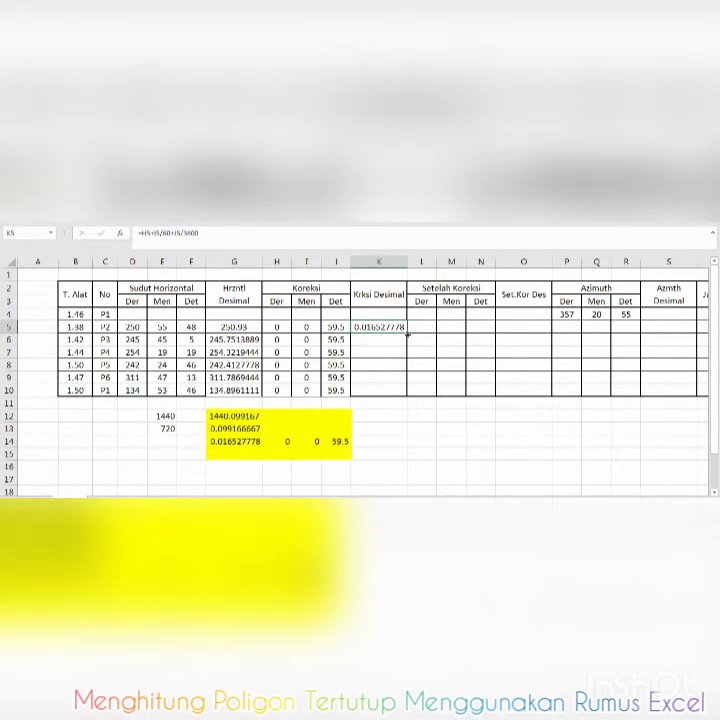
{"action": "left_click_drag", "start_coordinate": [407, 335], "coordinate": [408, 400]}
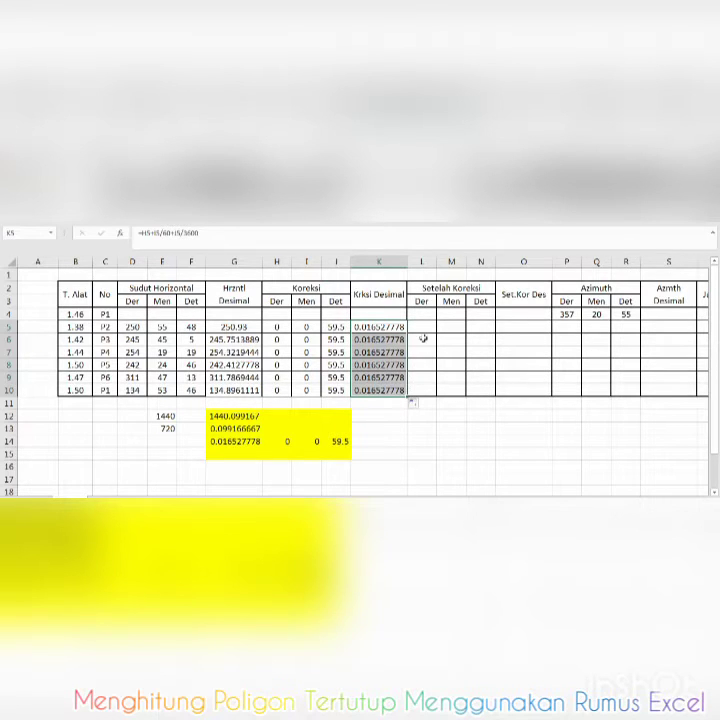
Calculate the corrected decimal angle for P2 in O5 by subtracting the decimal correction with =G5-K5
{"action": "left_click", "coordinate": [420, 326]}
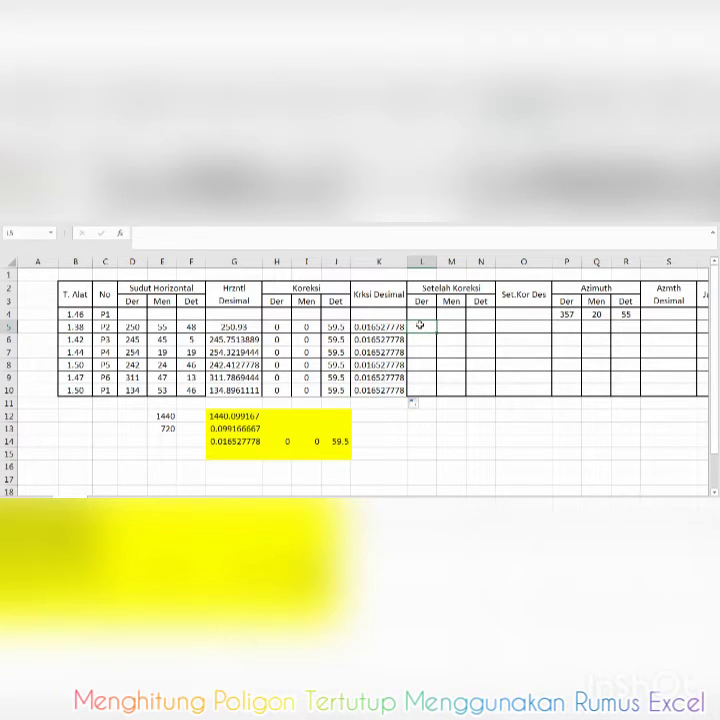
{"action": "key", "text": "Right"}
{"action": "key", "text": "Right"}
{"action": "key", "text": "Right"}
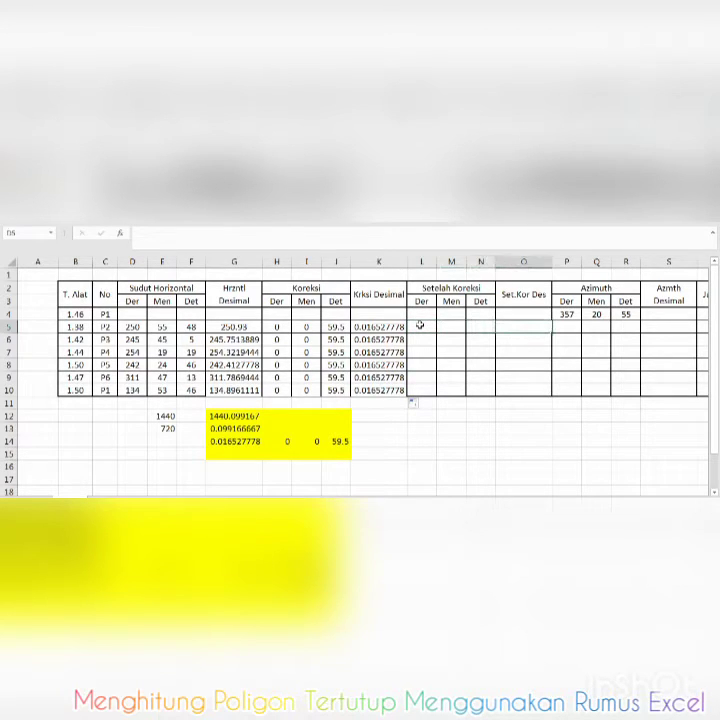
{"action": "key", "text": "Up"}
{"action": "type", "text": "="}
{"action": "left_click", "coordinate": [248, 328]}
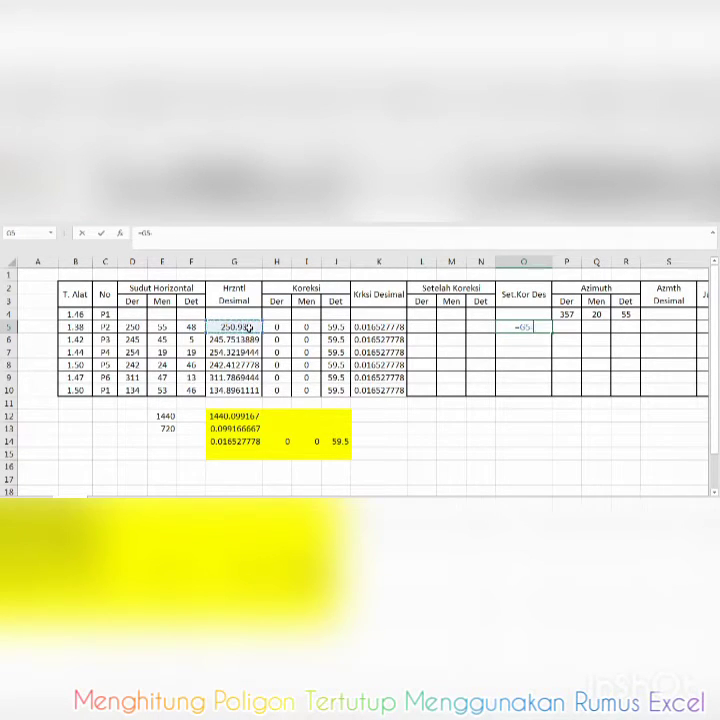
{"action": "left_click", "coordinate": [368, 328]}
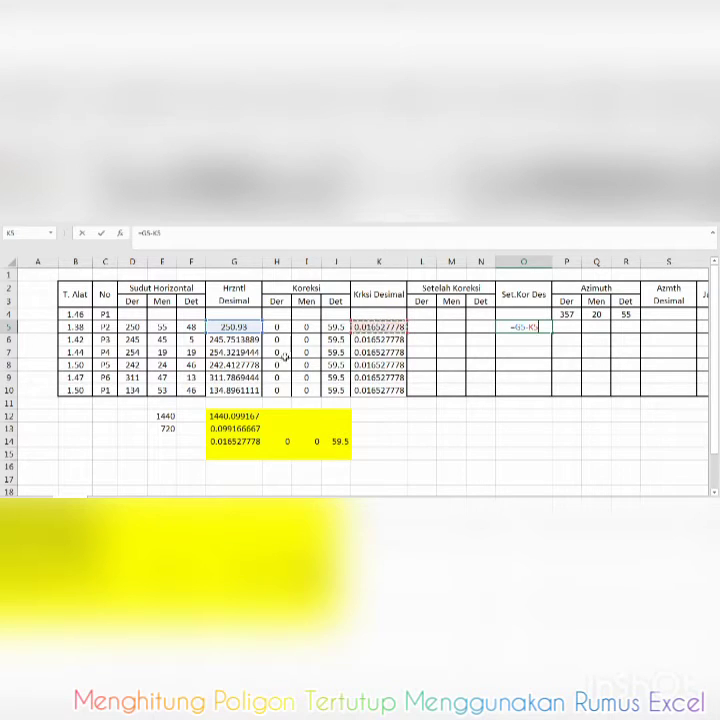
{"action": "key", "text": "Return"}
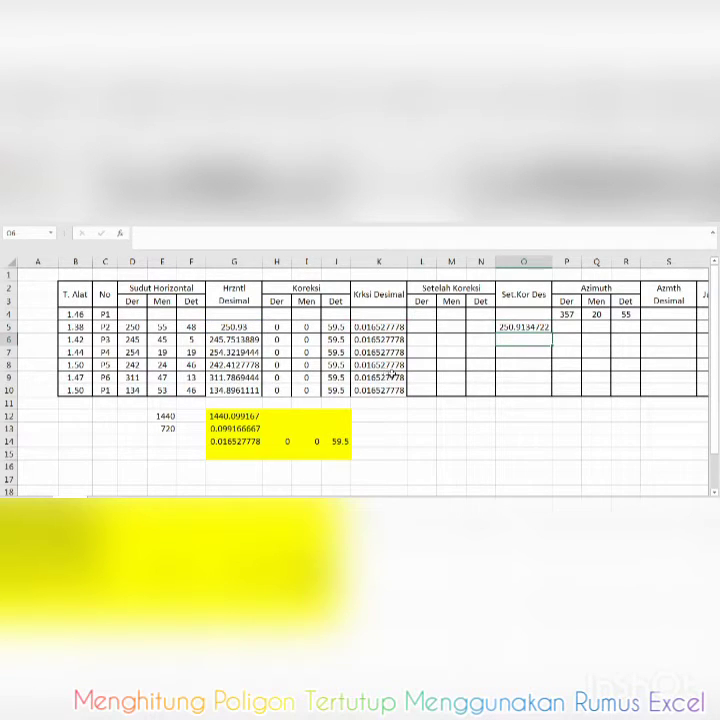
Compare the measured angle sum in G12 with the theoretical sum in E12, and review the corrected angle formula in O5
{"action": "left_click", "coordinate": [243, 418]}
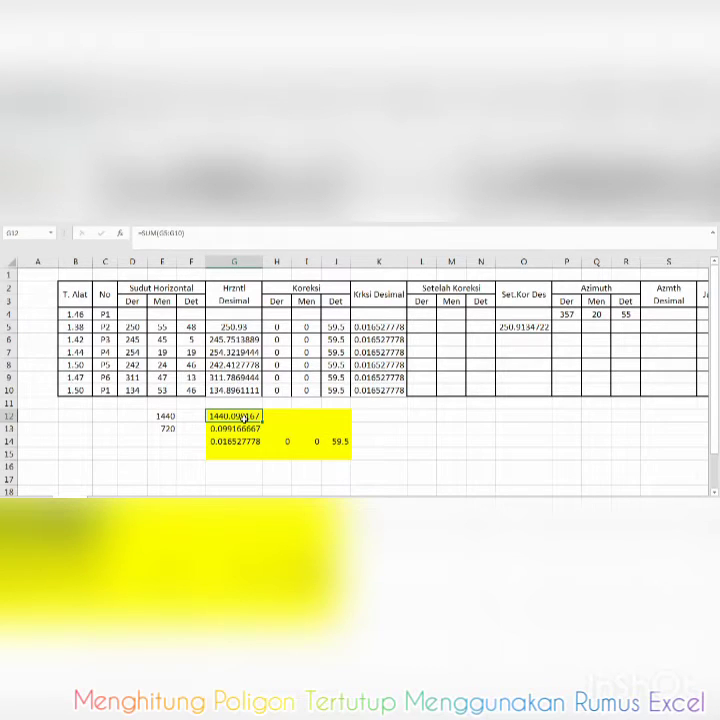
{"action": "left_click", "coordinate": [167, 416]}
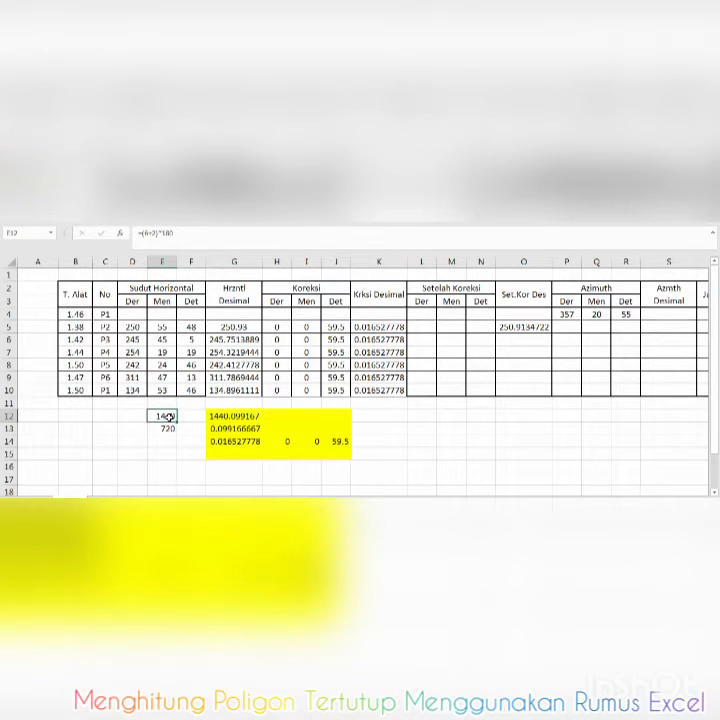
{"action": "left_click", "coordinate": [537, 327]}
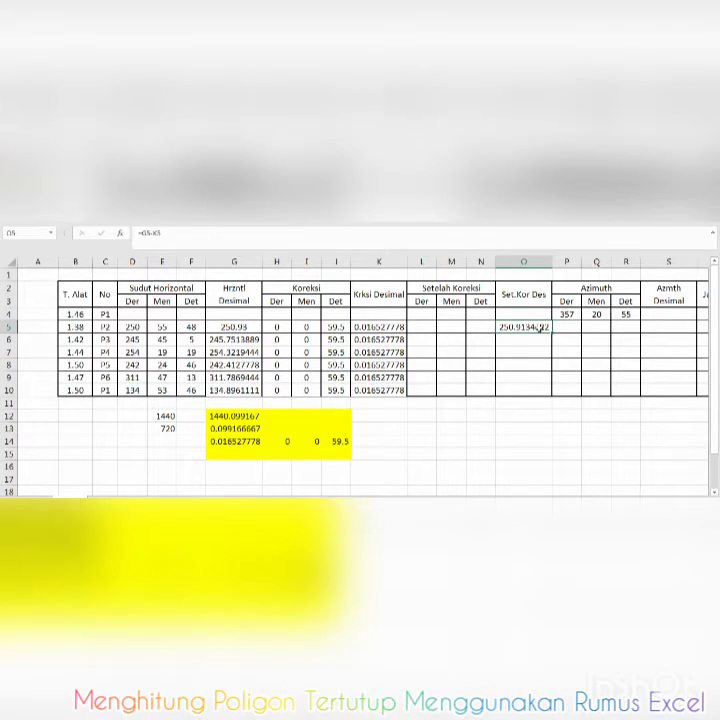
{"action": "left_click", "coordinate": [230, 416]}
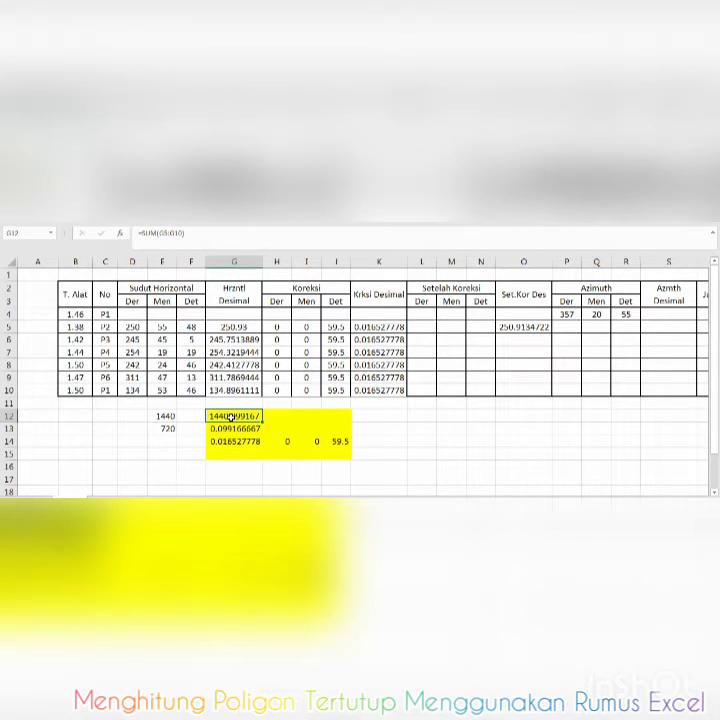
Fill the corrected decimal angle formula in O5 down through O10
{"action": "left_click", "coordinate": [168, 415]}
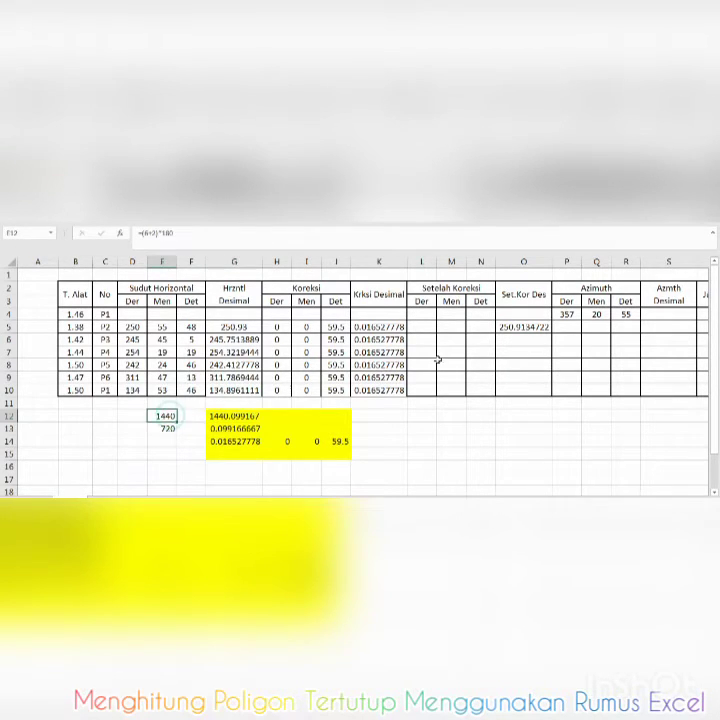
{"action": "left_click", "coordinate": [512, 328]}
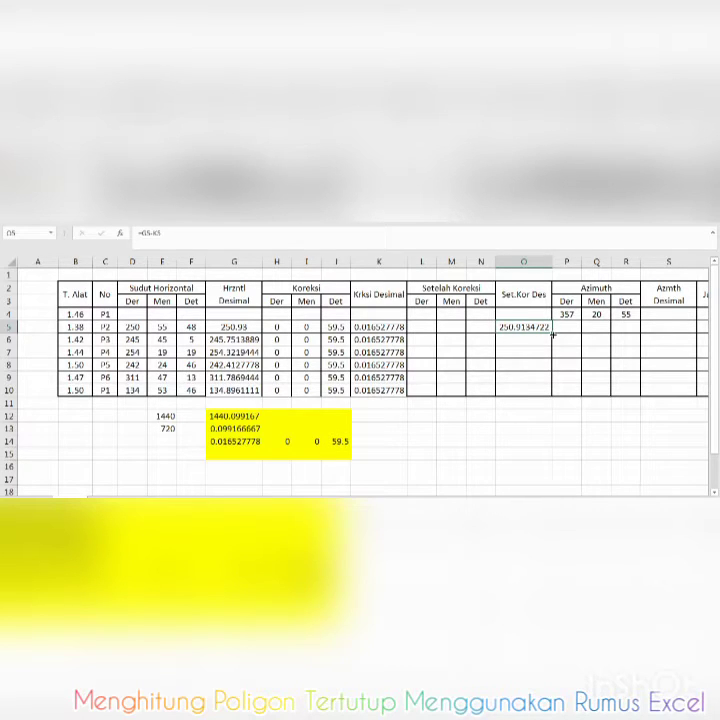
{"action": "left_click_drag", "start_coordinate": [552, 333], "coordinate": [548, 398]}
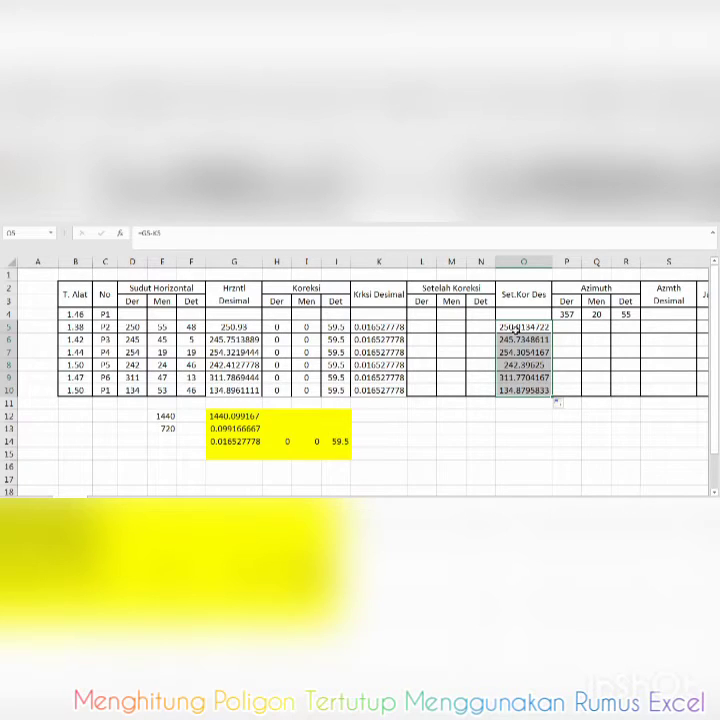
{"action": "left_click", "coordinate": [515, 328]}
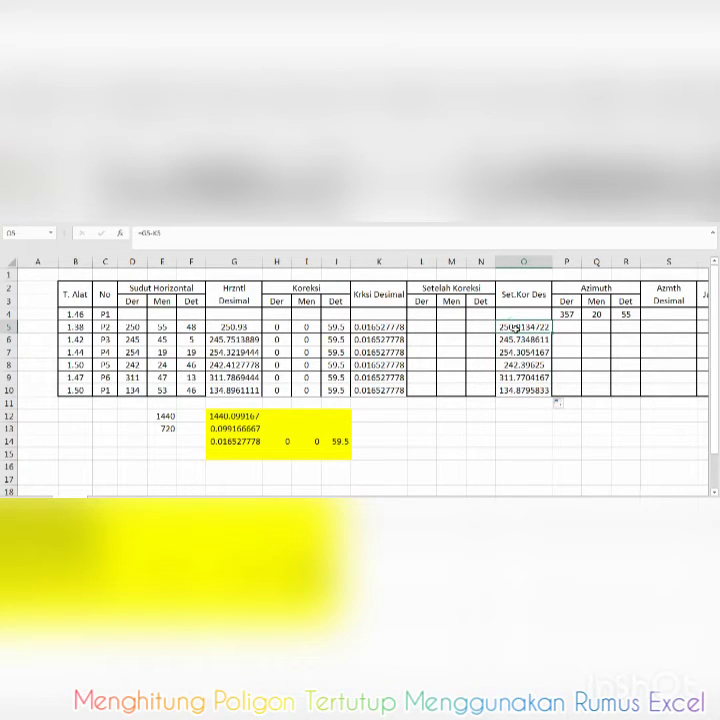
Extract the whole degrees of P2's corrected angle in L5 with =INT(O5)
{"action": "left_click", "coordinate": [427, 327]}
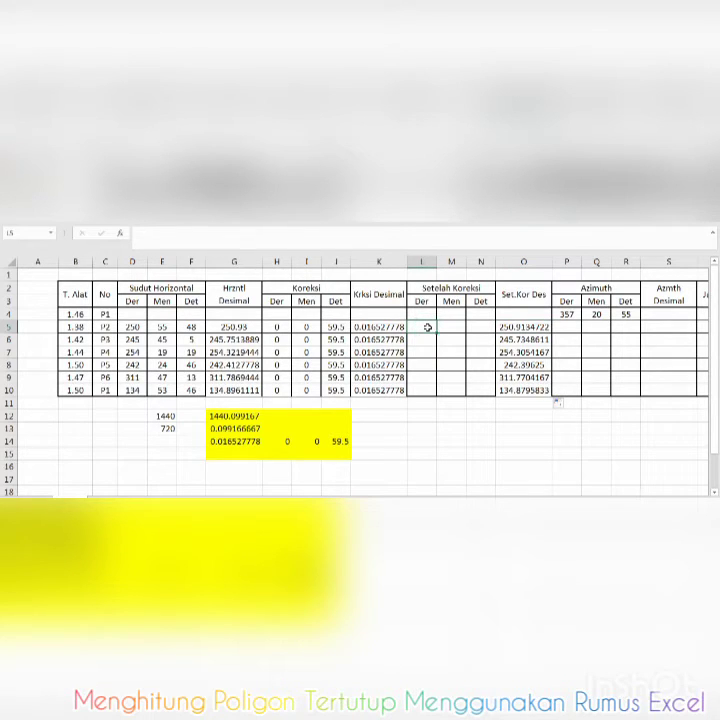
{"action": "type", "text": "=int("}
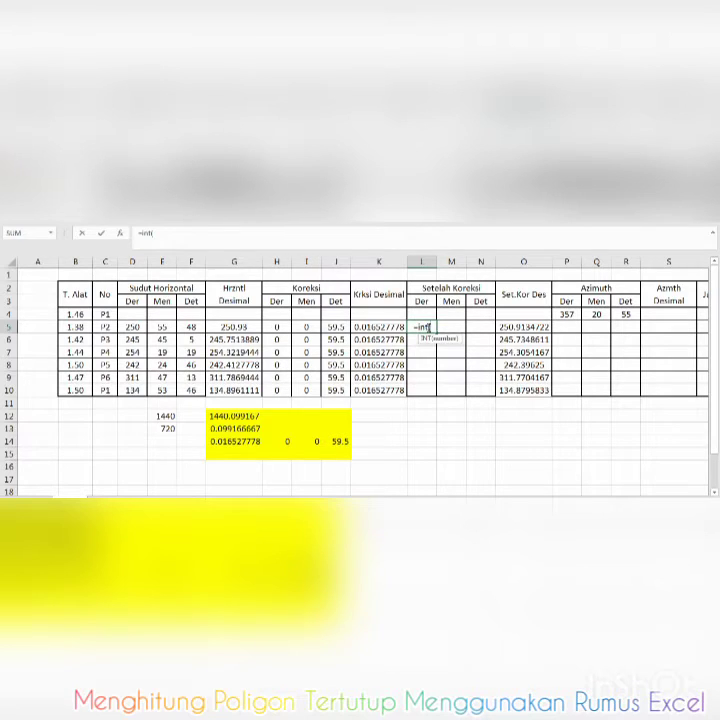
{"action": "left_click", "coordinate": [508, 326]}
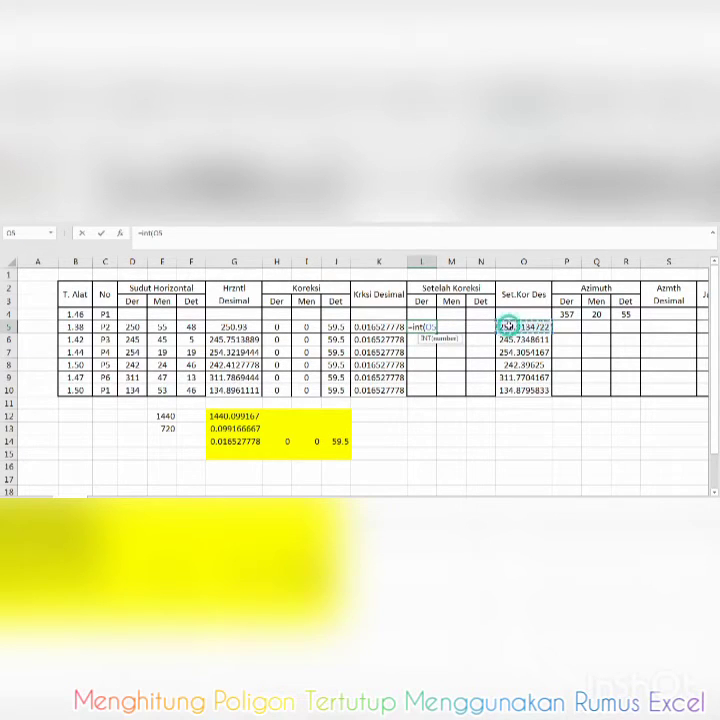
{"action": "key", "text": "Return"}
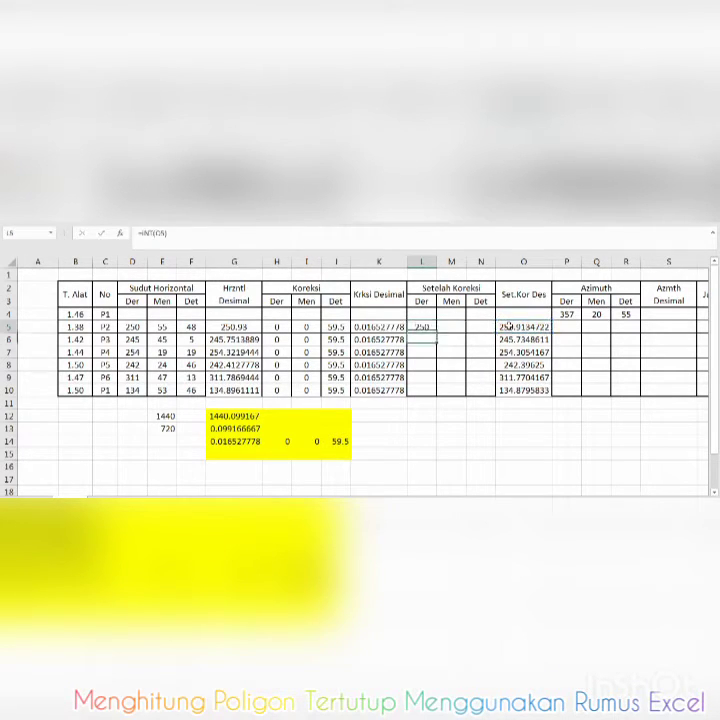
Calculate the minutes of P2's corrected angle in M5 with =INT((O5-L5)*60)
{"action": "key", "text": "Up"}
{"action": "key", "text": "Right"}
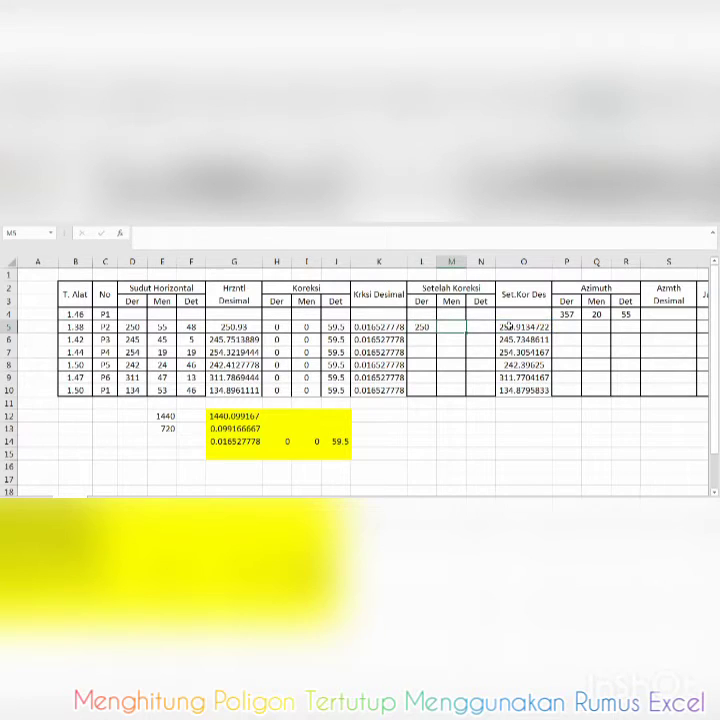
{"action": "type", "text": "=int("}
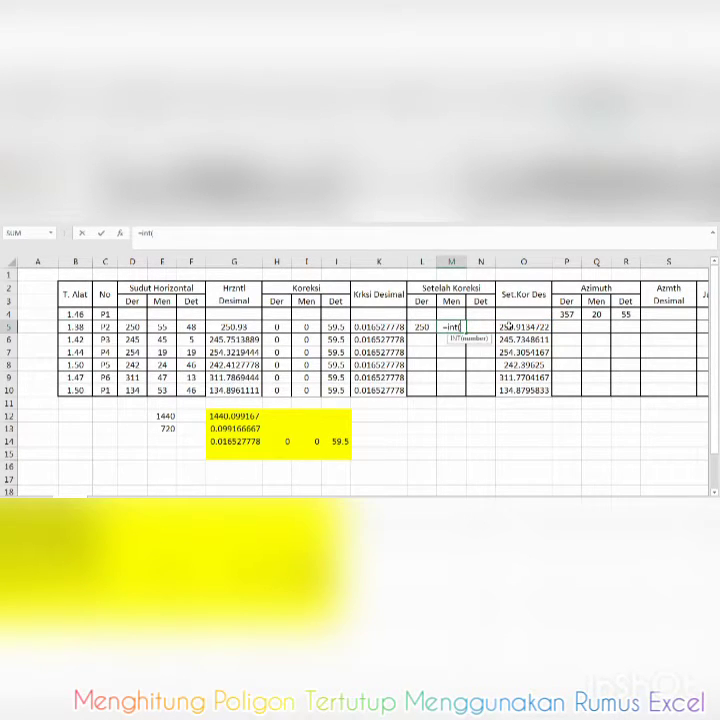
{"action": "left_click", "coordinate": [536, 327]}
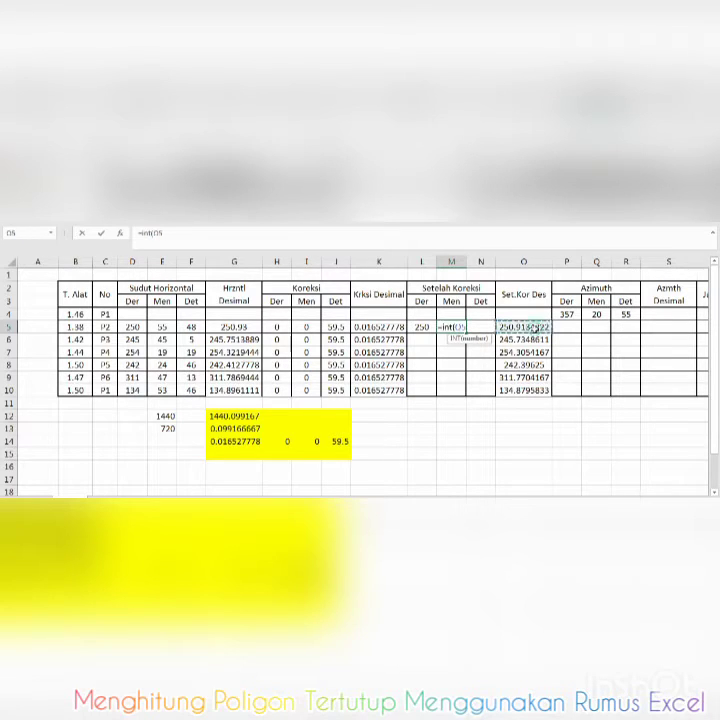
{"action": "type", "text": "-"}
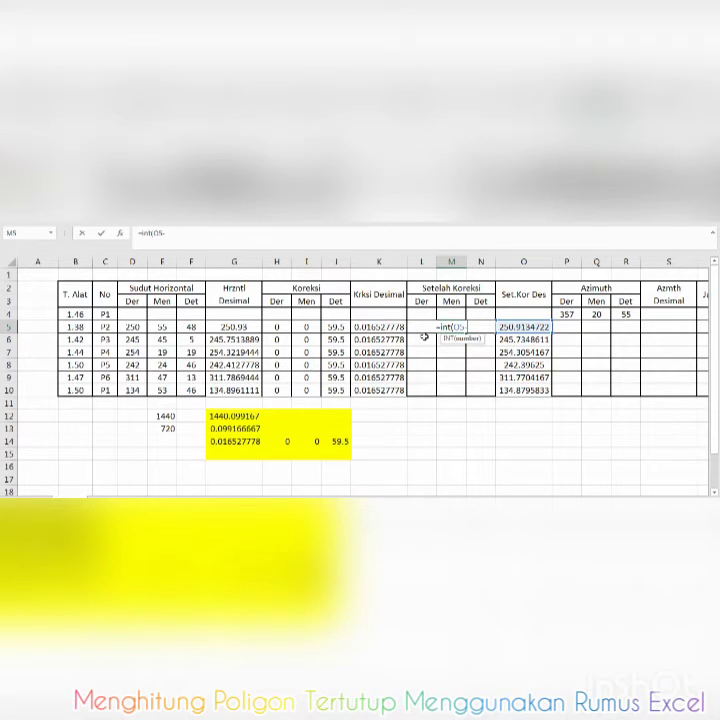
{"action": "key", "text": "Left"}
{"action": "type", "text": ")"}
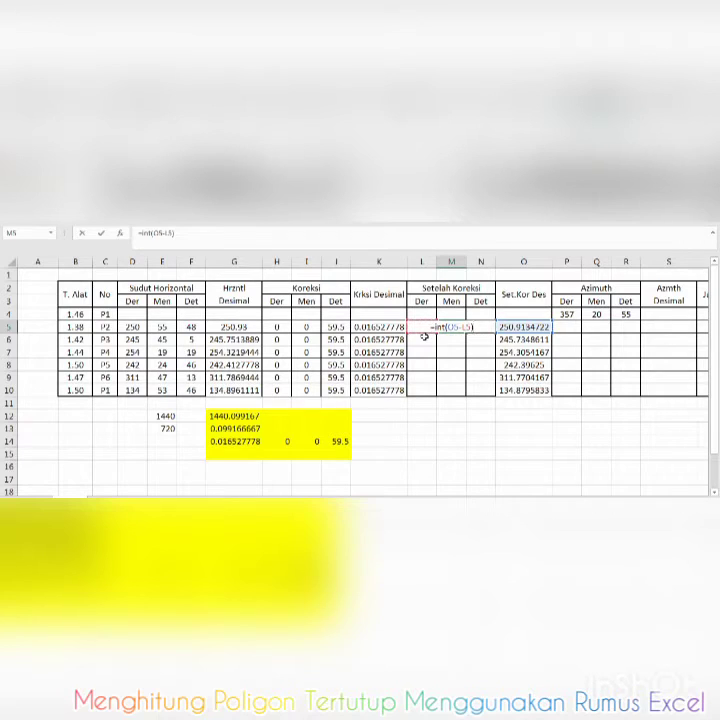
{"action": "type", "text": "*60"}
{"action": "type", "text": ")"}
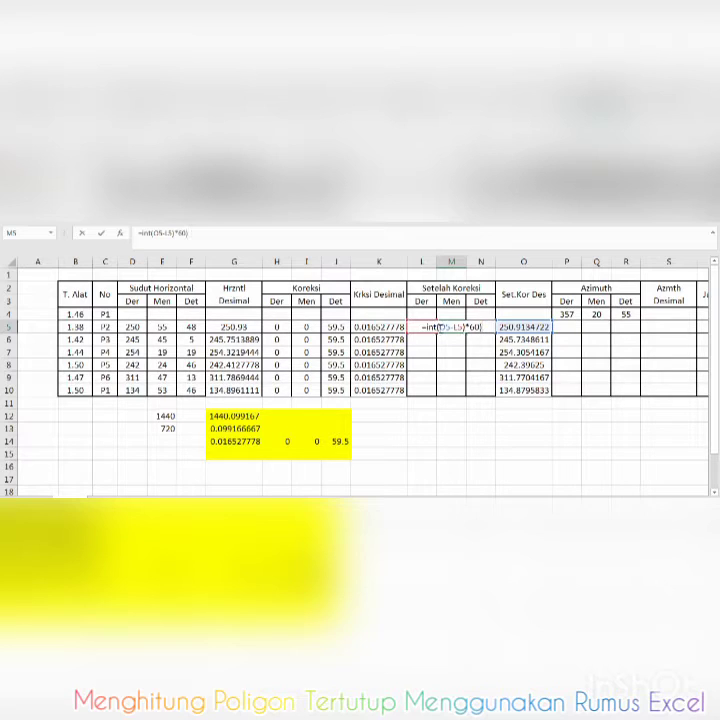
{"action": "left_click", "coordinate": [440, 327]}
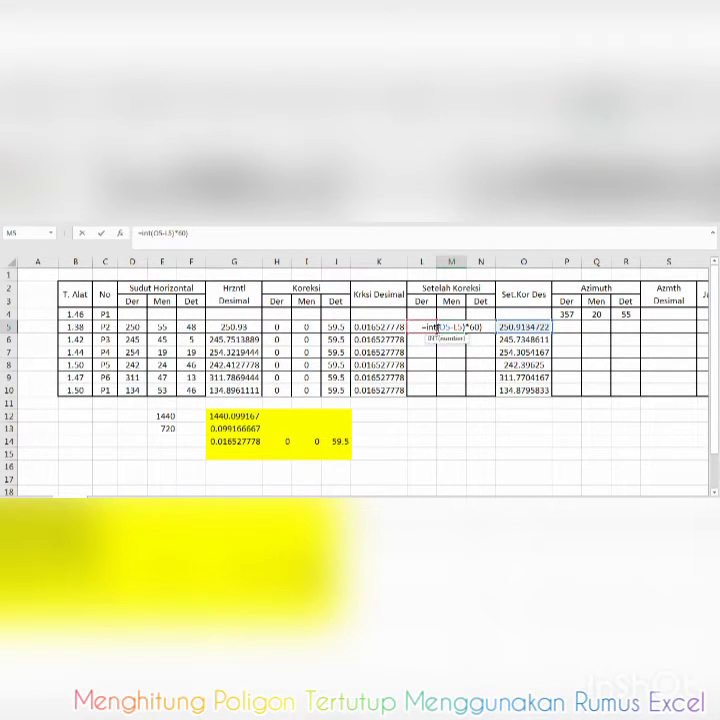
{"action": "key", "text": "Return"}
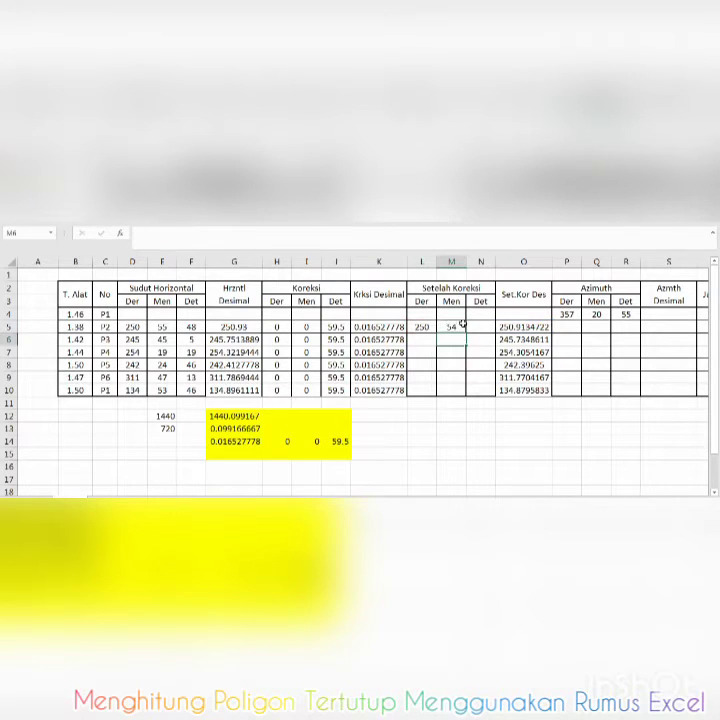
Calculate the seconds of P2's corrected angle in N5 with =((O5-L5)*60-M5)*60, and fill L5:N5 down through row 10
{"action": "left_click", "coordinate": [478, 327]}
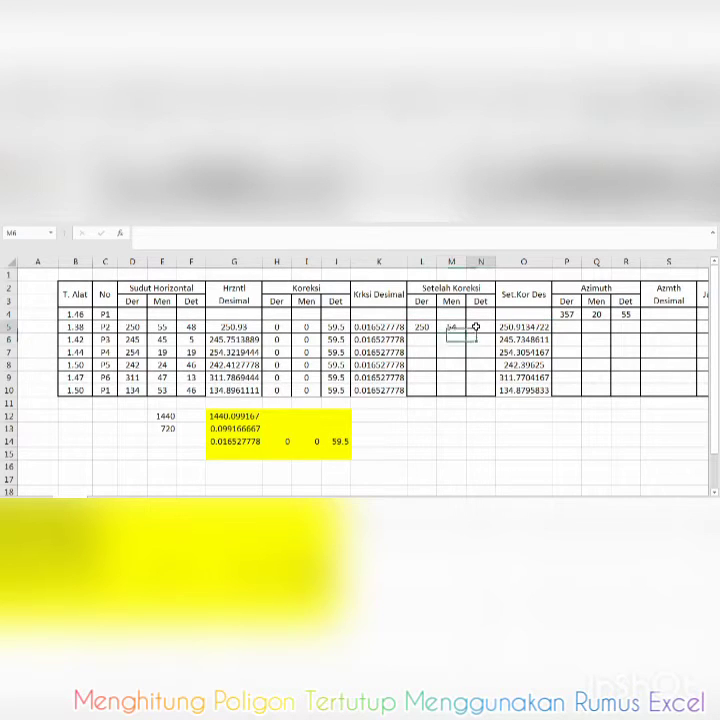
{"action": "type", "text": "="}
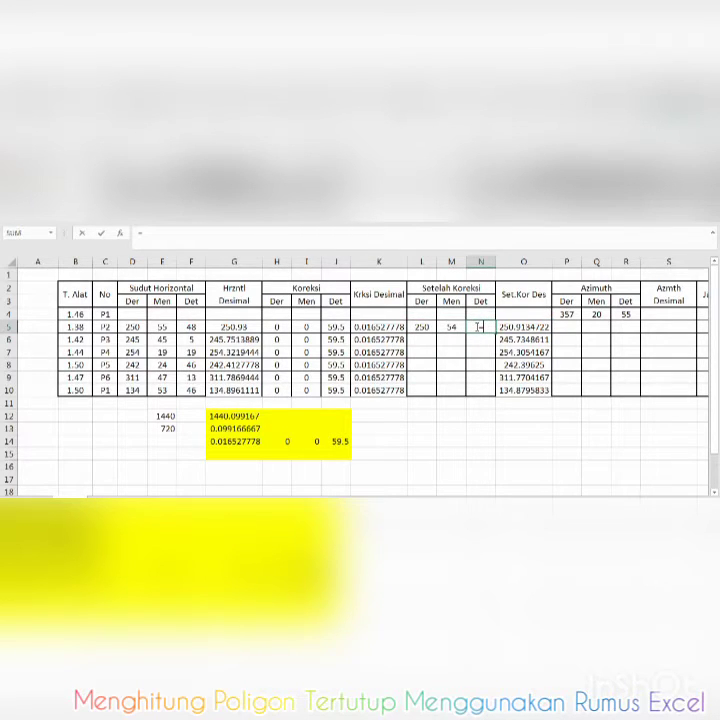
{"action": "type", "text": "(("}
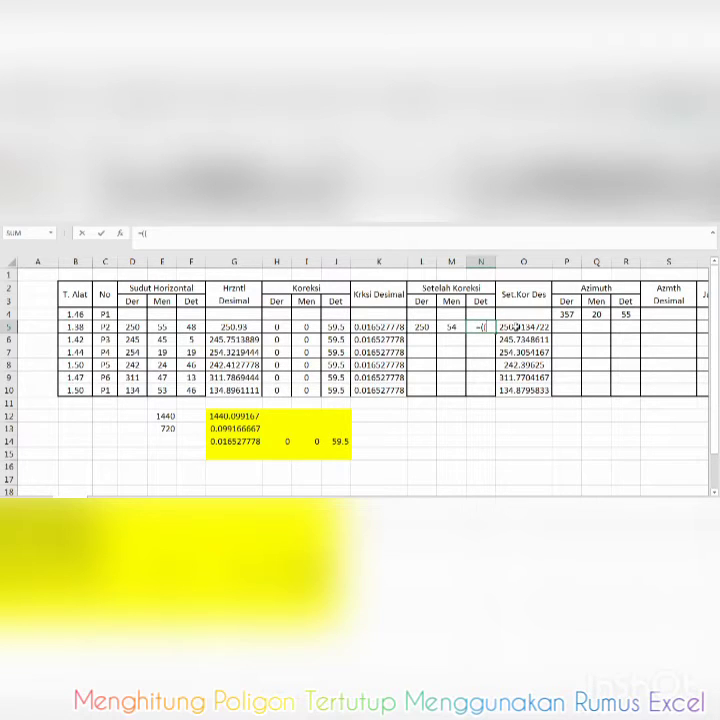
{"action": "left_click", "coordinate": [511, 328]}
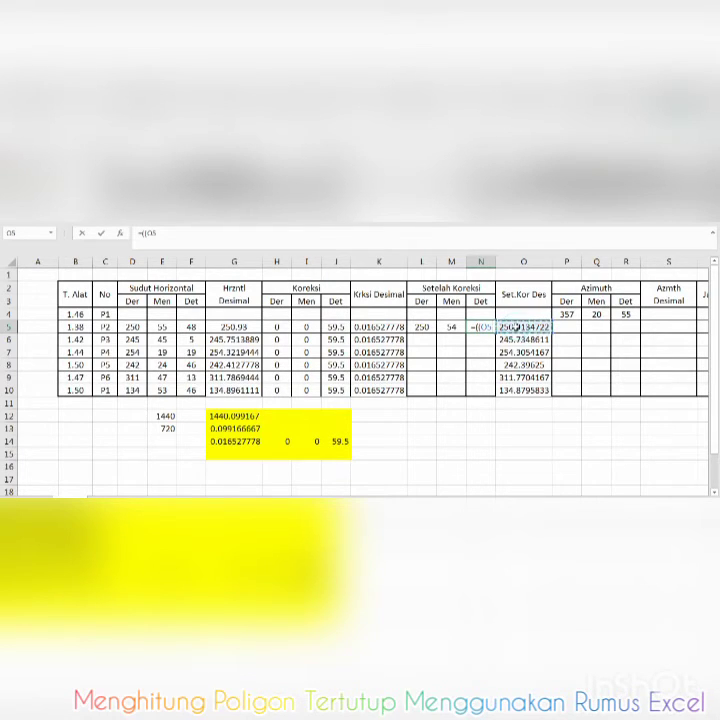
{"action": "type", "text": "-"}
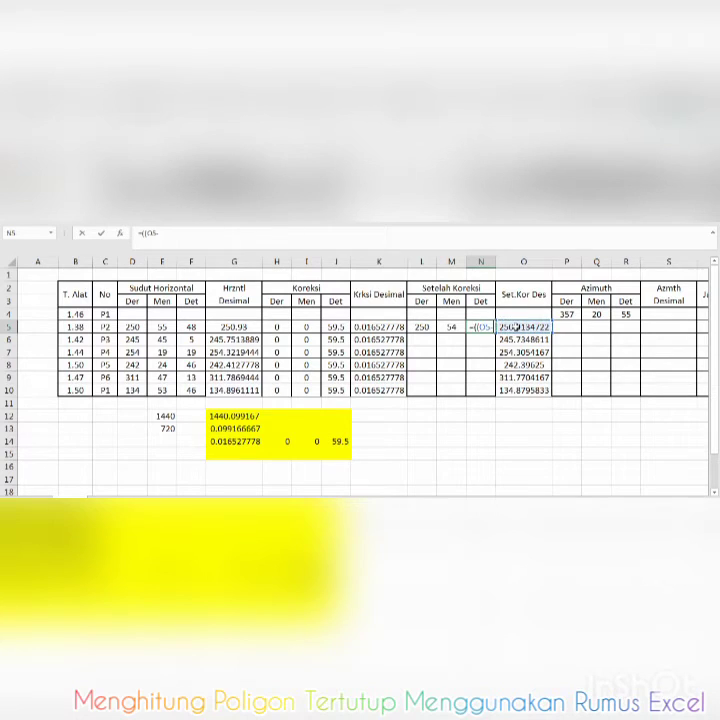
{"action": "left_click", "coordinate": [425, 327]}
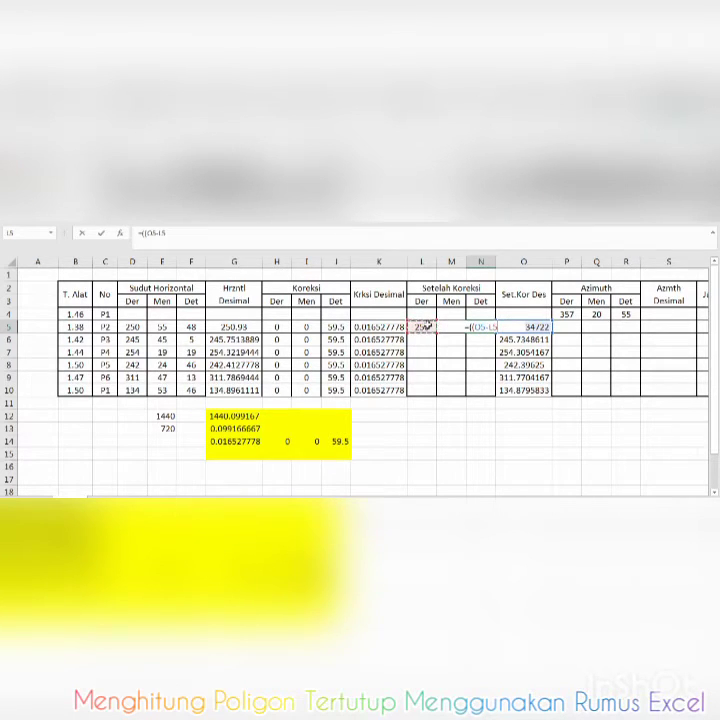
{"action": "type", "text": ")*60"}
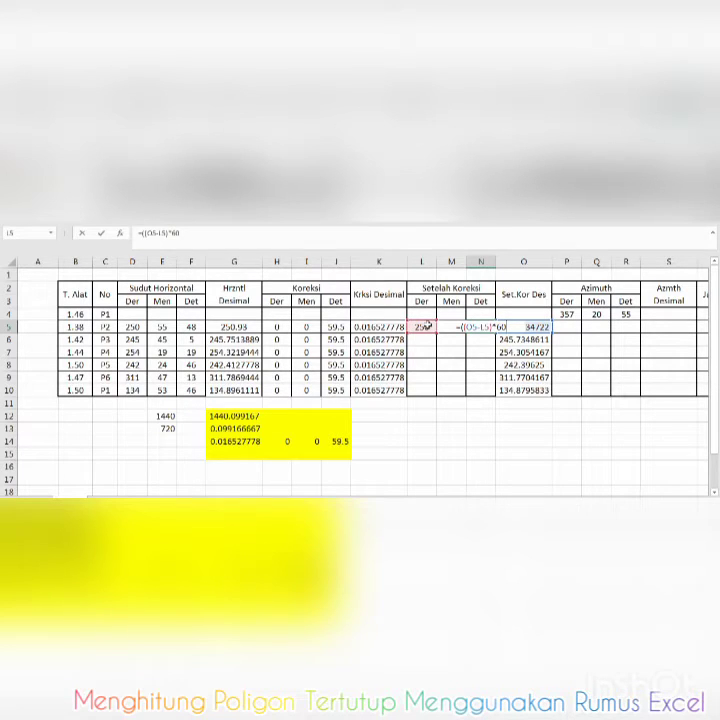
{"action": "type", "text": "-"}
{"action": "left_click", "coordinate": [446, 338]}
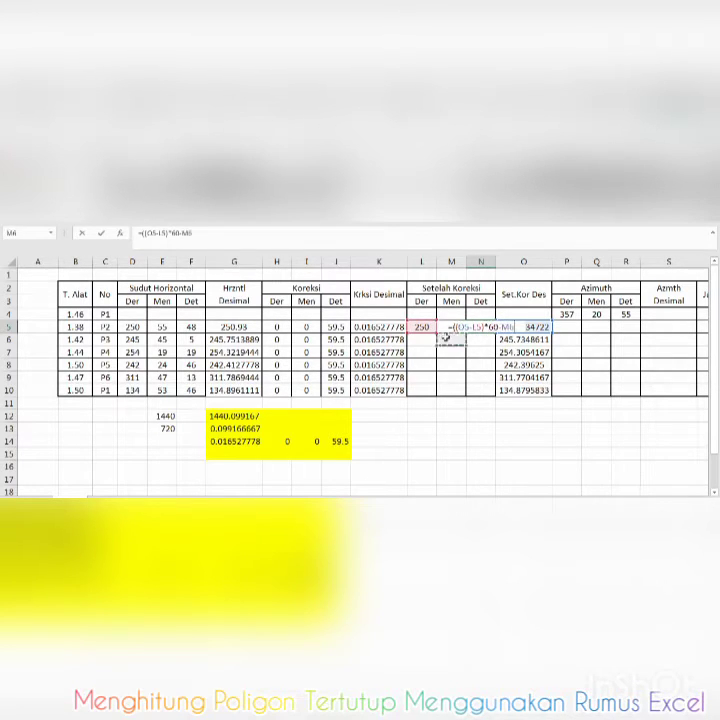
{"action": "key", "text": "Up"}
{"action": "type", "text": ")*6"}
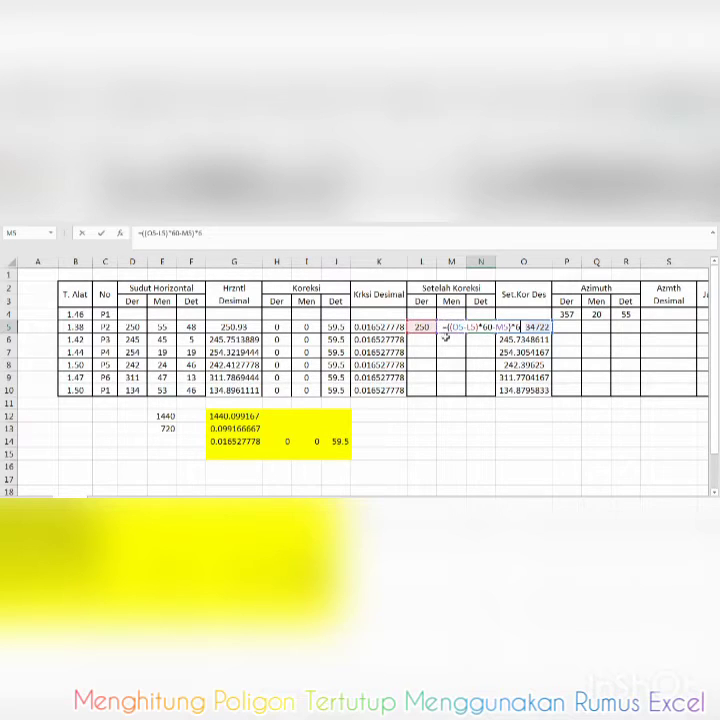
{"action": "type", "text": "0"}
{"action": "key", "text": "Return"}
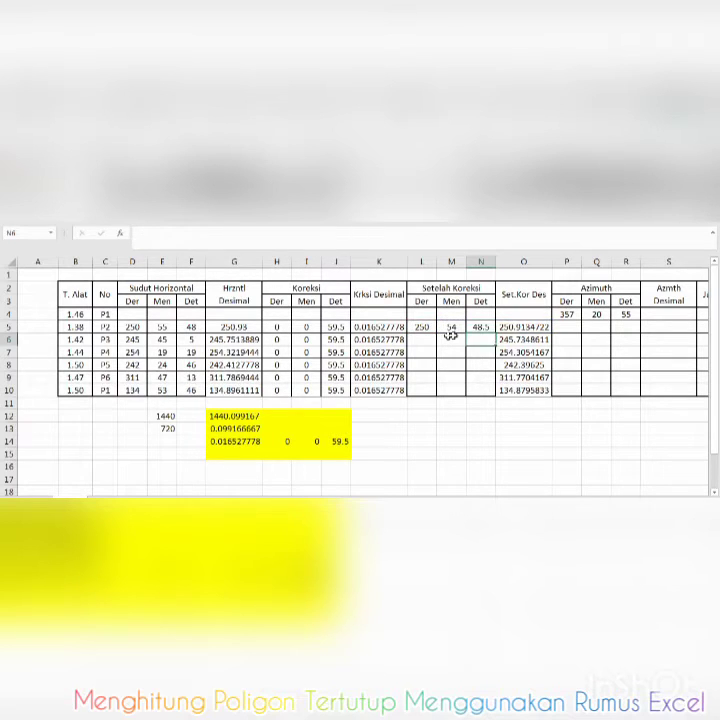
{"action": "left_click", "coordinate": [423, 328]}
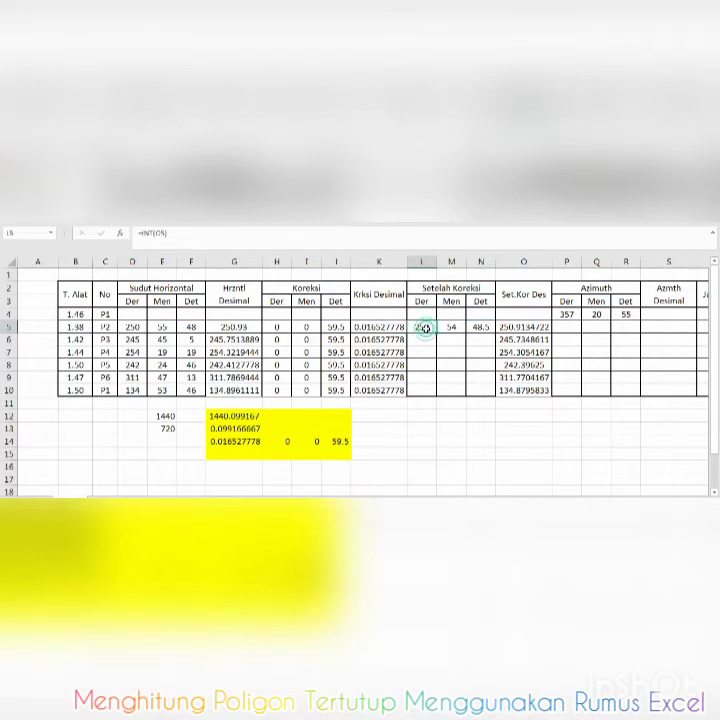
{"action": "left_click_drag", "start_coordinate": [424, 328], "coordinate": [494, 395]}
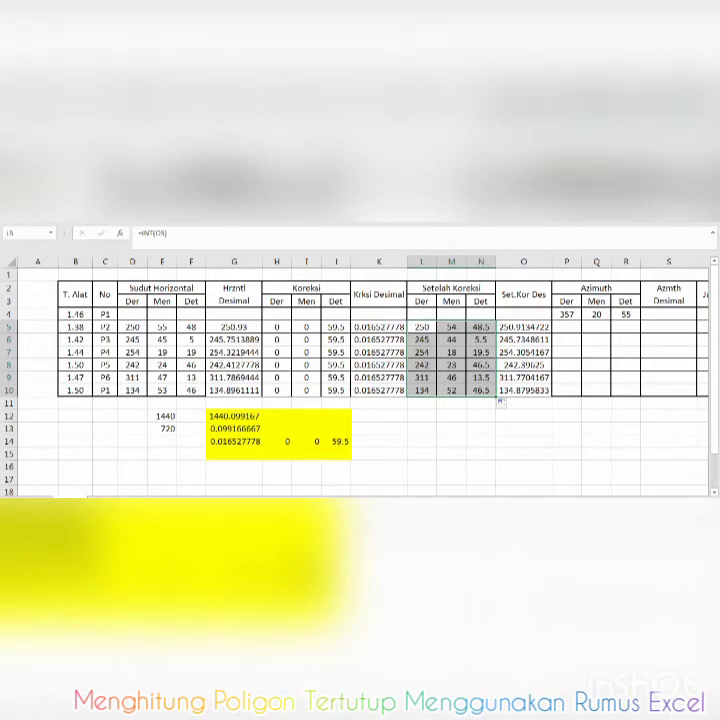
Review the starting azimuth's degrees, minutes and seconds in P4:R4 beside the empty decimal azimuth cell S4
{"action": "scroll", "coordinate": [360, 380], "scroll_direction": "right", "scroll_amount": 2}
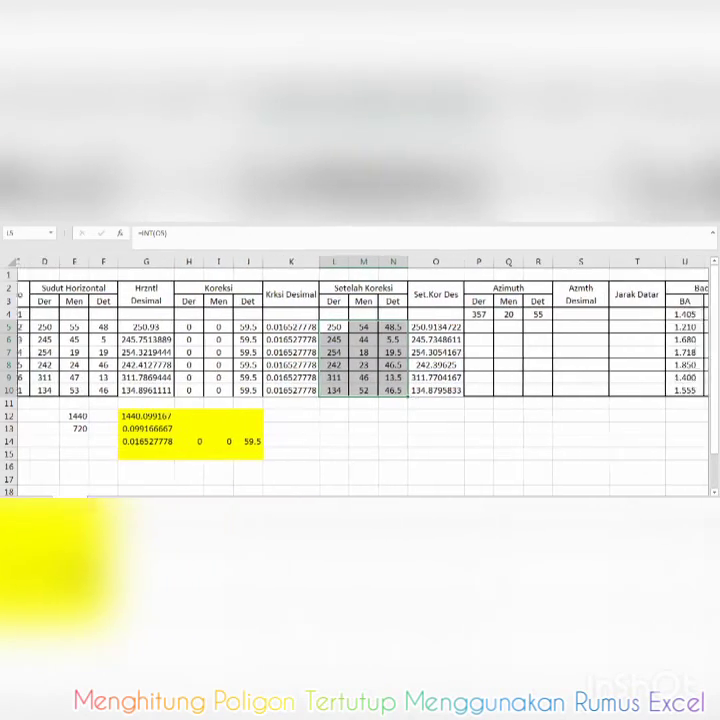
{"action": "scroll", "coordinate": [360, 380], "scroll_direction": "right", "scroll_amount": 3}
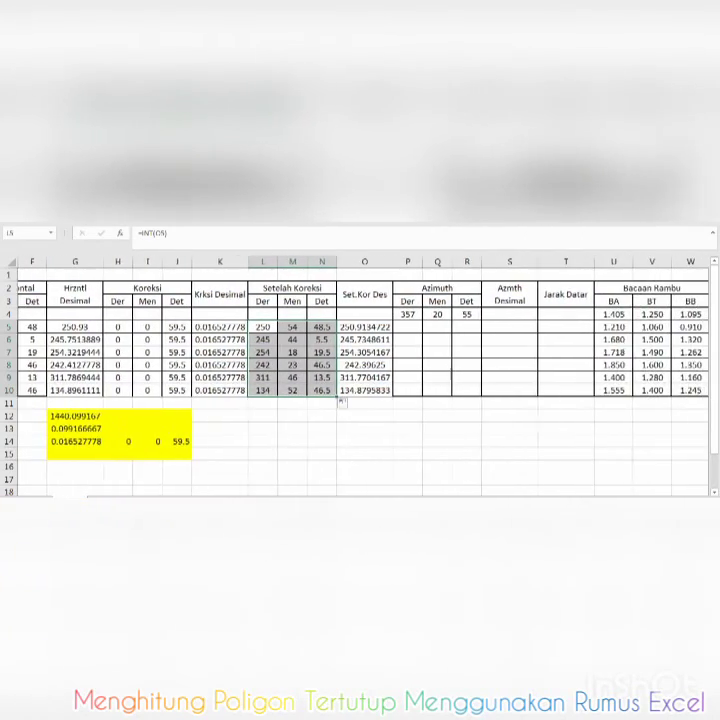
{"action": "scroll", "coordinate": [360, 380], "scroll_direction": "right", "scroll_amount": 2}
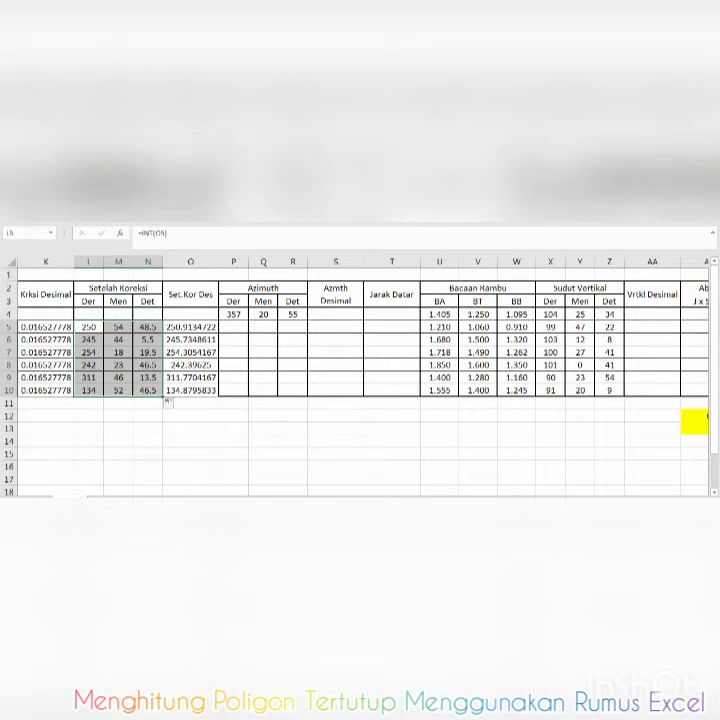
{"action": "left_click", "coordinate": [329, 315]}
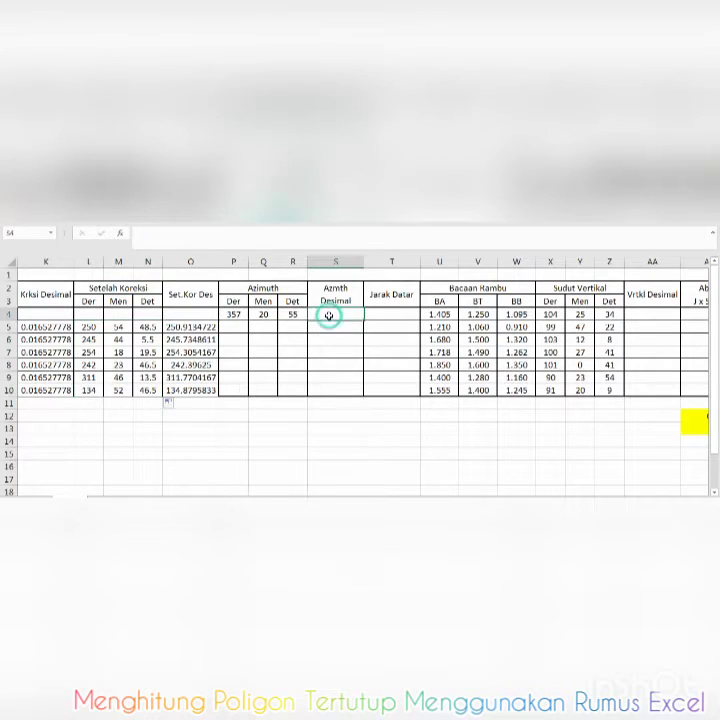
{"action": "left_click", "coordinate": [230, 315]}
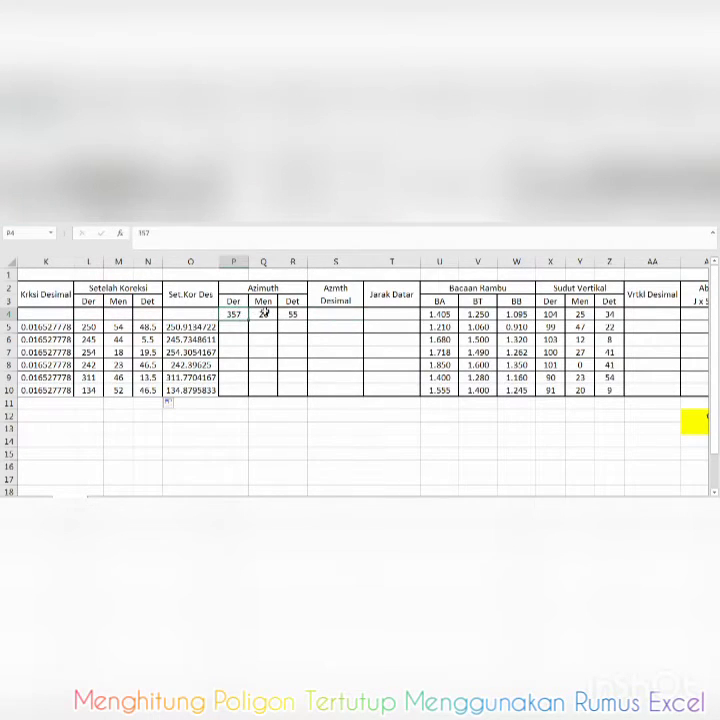
{"action": "left_click", "coordinate": [264, 315]}
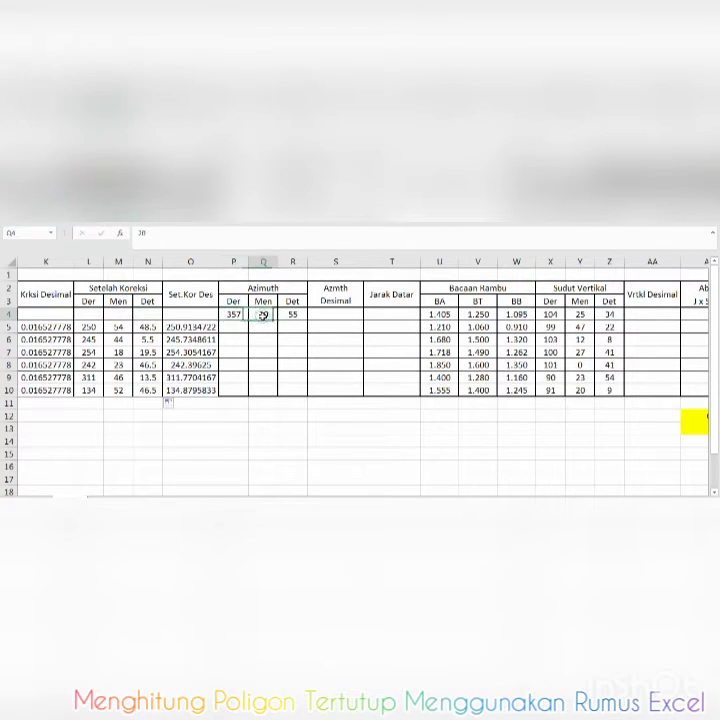
{"action": "left_click", "coordinate": [290, 315]}
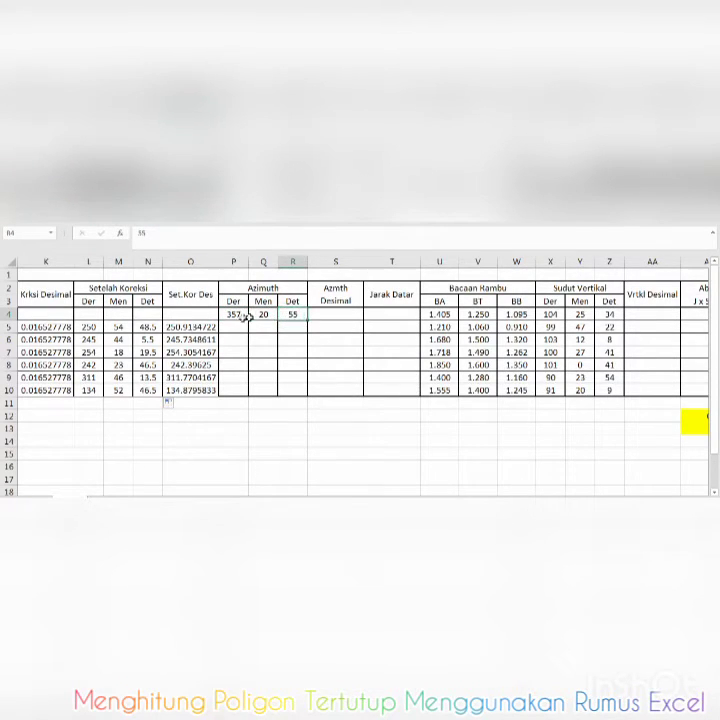
Convert the starting azimuth to decimal degrees in S4 with =P4+Q4/60+R4/3600
{"action": "left_click", "coordinate": [327, 315]}
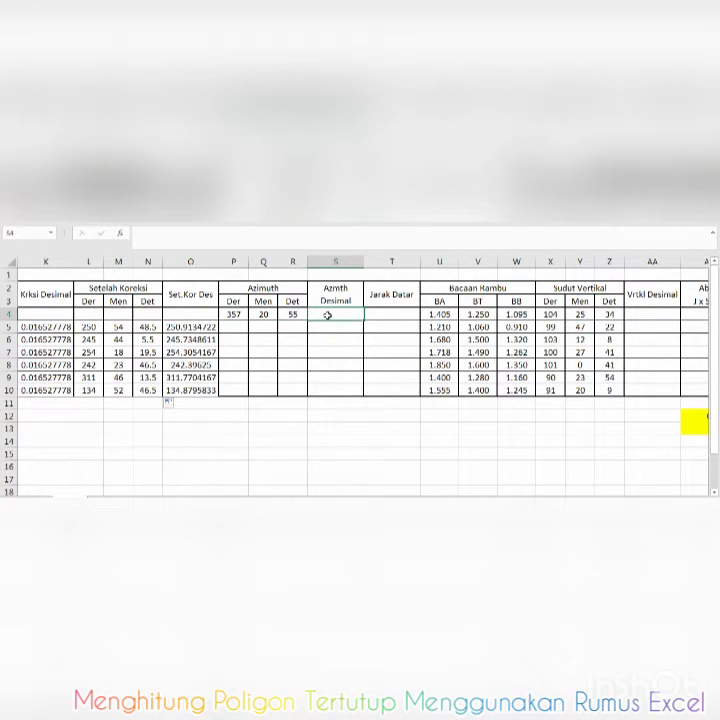
{"action": "type", "text": "="}
{"action": "left_click", "coordinate": [231, 314]}
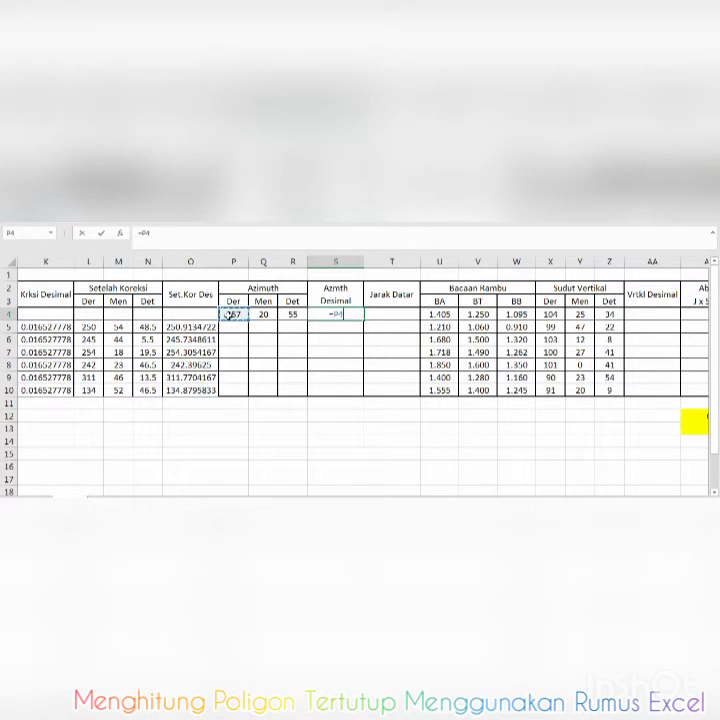
{"action": "type", "text": "+"}
{"action": "left_click", "coordinate": [262, 315]}
{"action": "type", "text": "/60"}
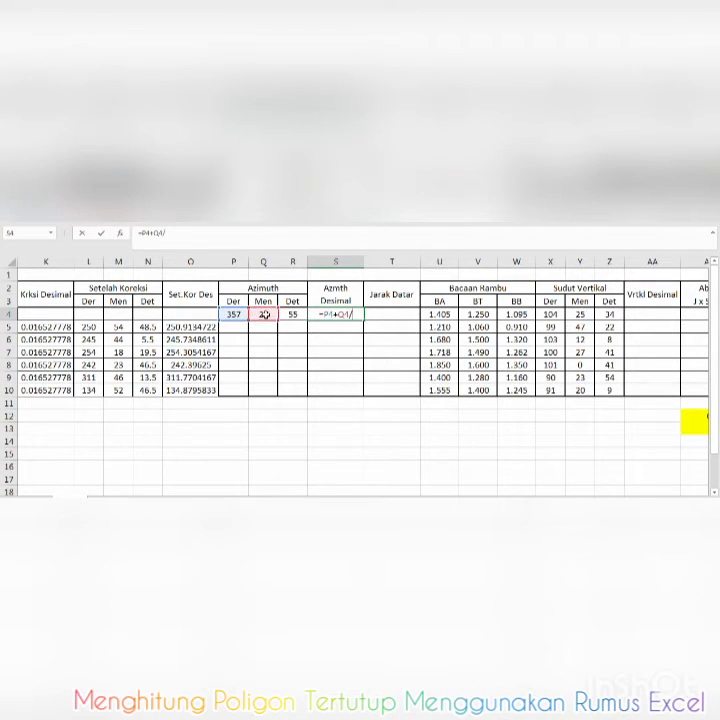
{"action": "type", "text": "0+"}
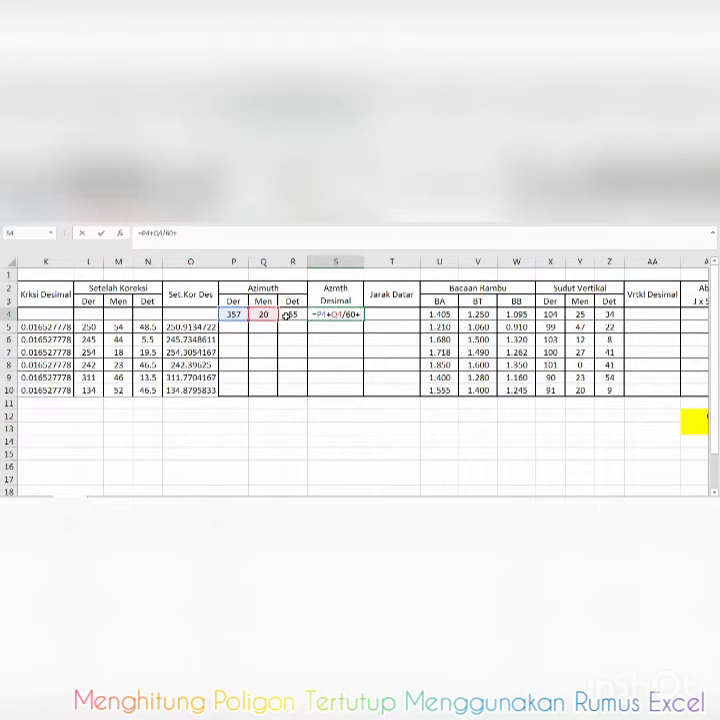
{"action": "left_click", "coordinate": [287, 315]}
{"action": "type", "text": "/3600"}
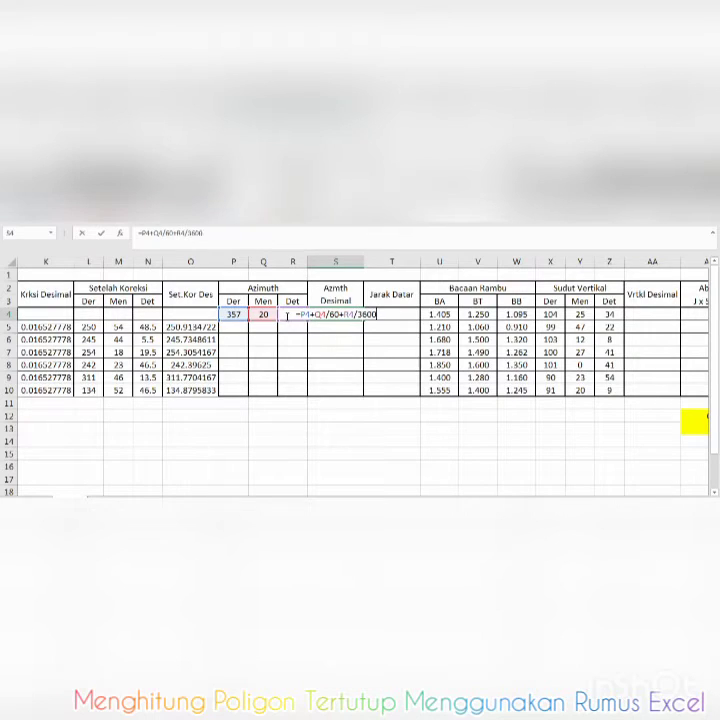
{"action": "key", "text": "Return"}
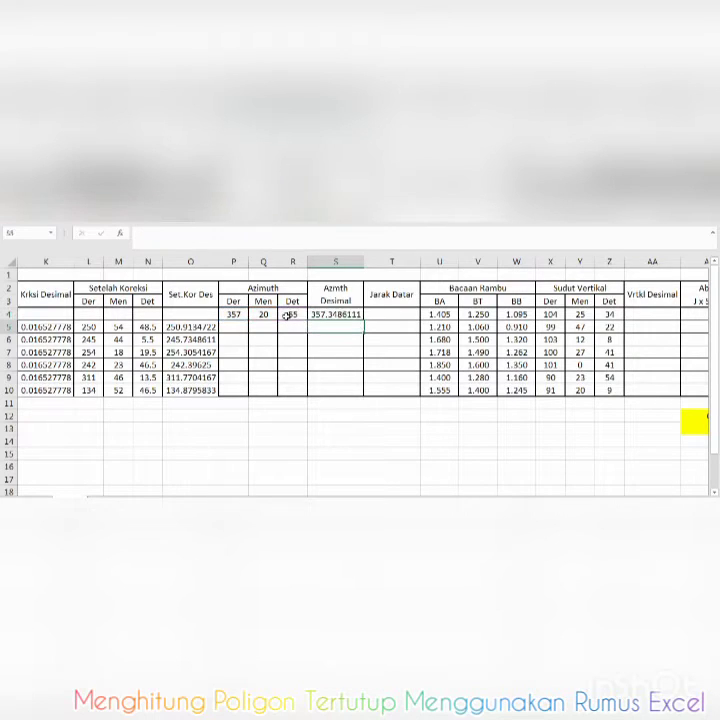
{"action": "left_click", "coordinate": [344, 315]}
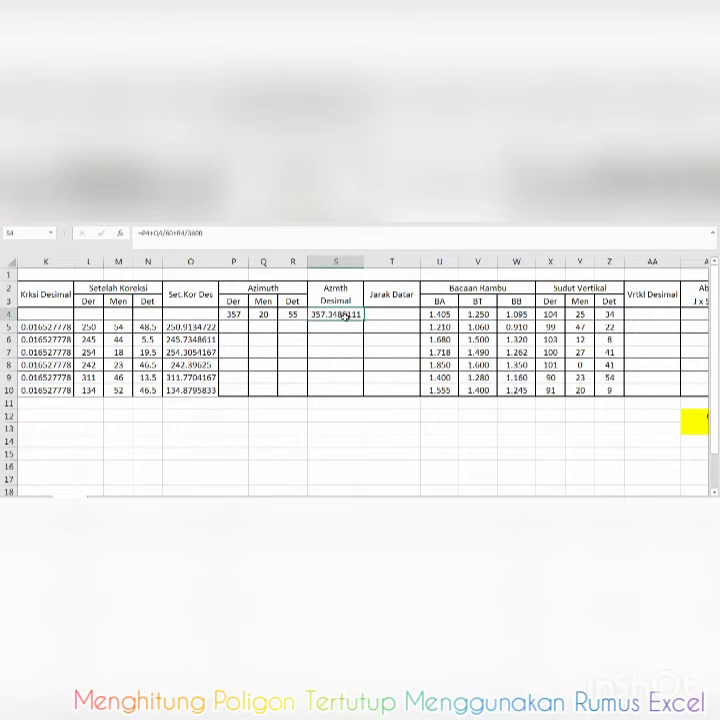
{"action": "left_click", "coordinate": [343, 327]}
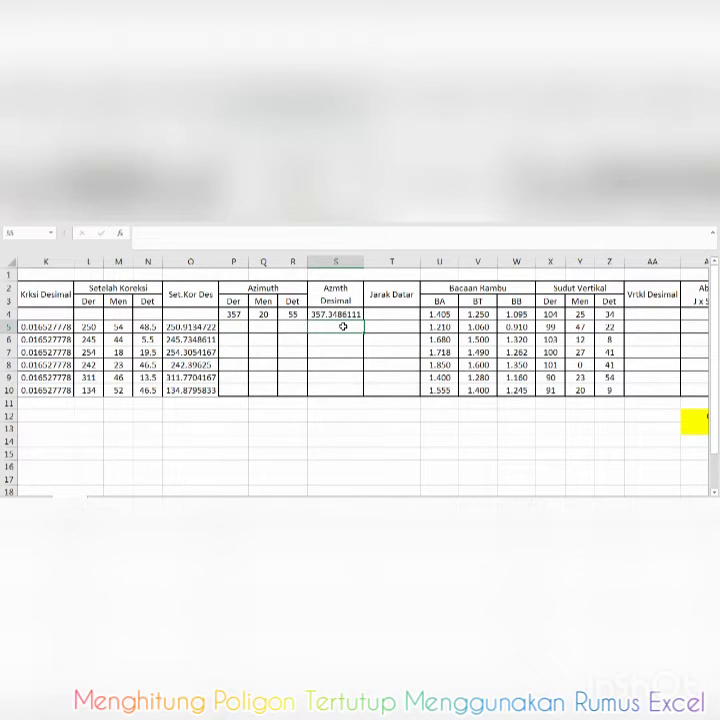
{"action": "type", "text": "="}
{"action": "left_click", "coordinate": [335, 313]}
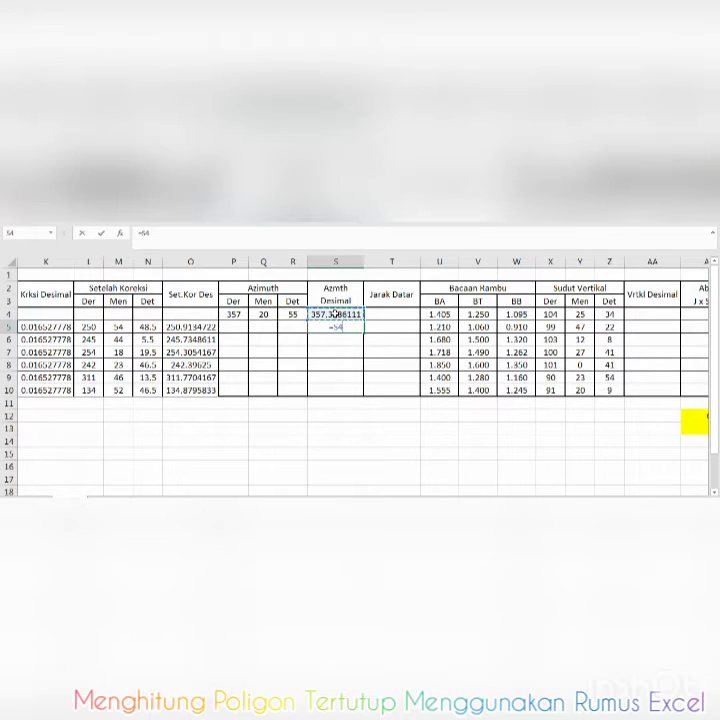
{"action": "key", "text": "Escape"}
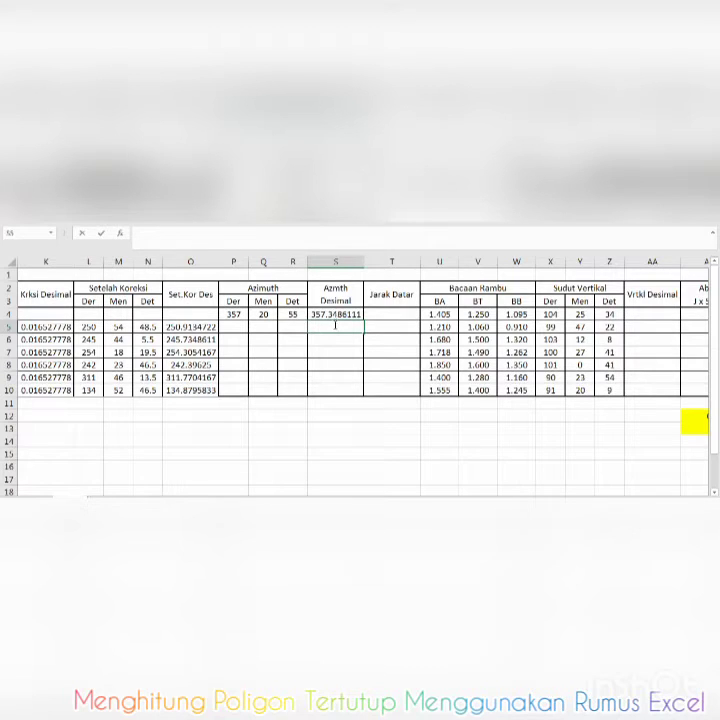
Begin an IF formula in S5 for the next decimal azimuth, testing whether S4+O5>=540
{"action": "type", "text": "=if"}
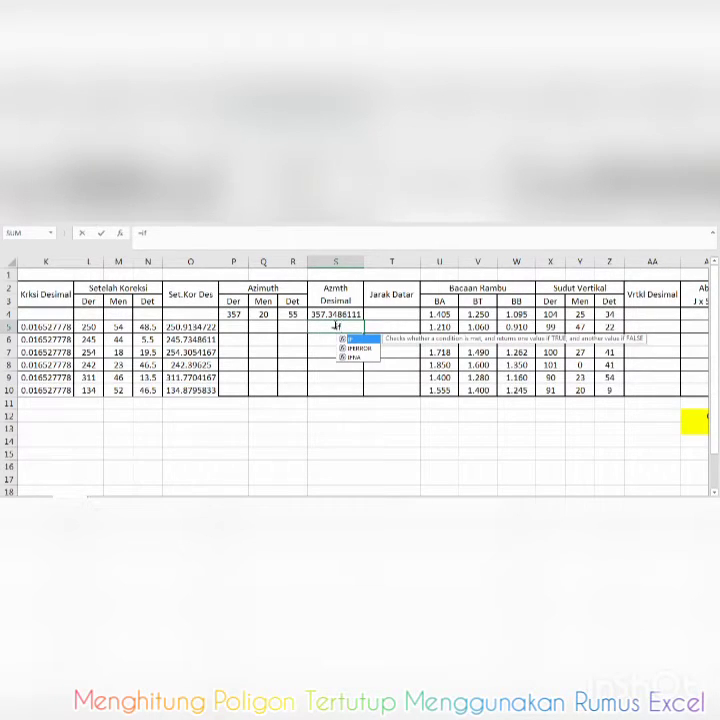
{"action": "type", "text": "("}
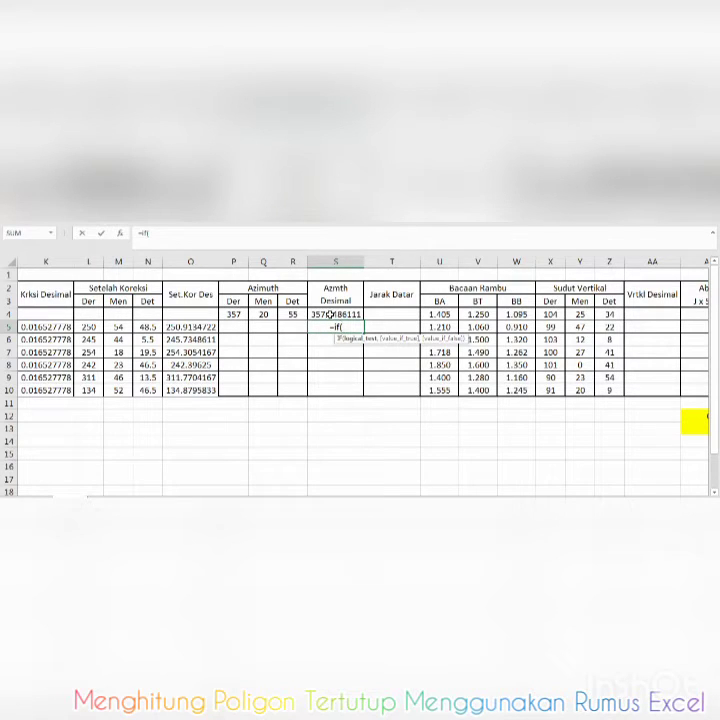
{"action": "left_click", "coordinate": [331, 314]}
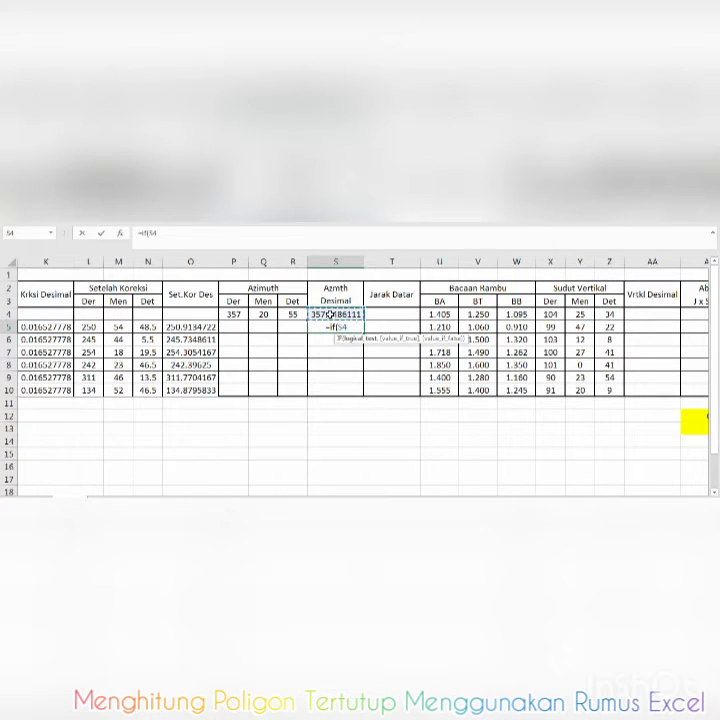
{"action": "type", "text": "+"}
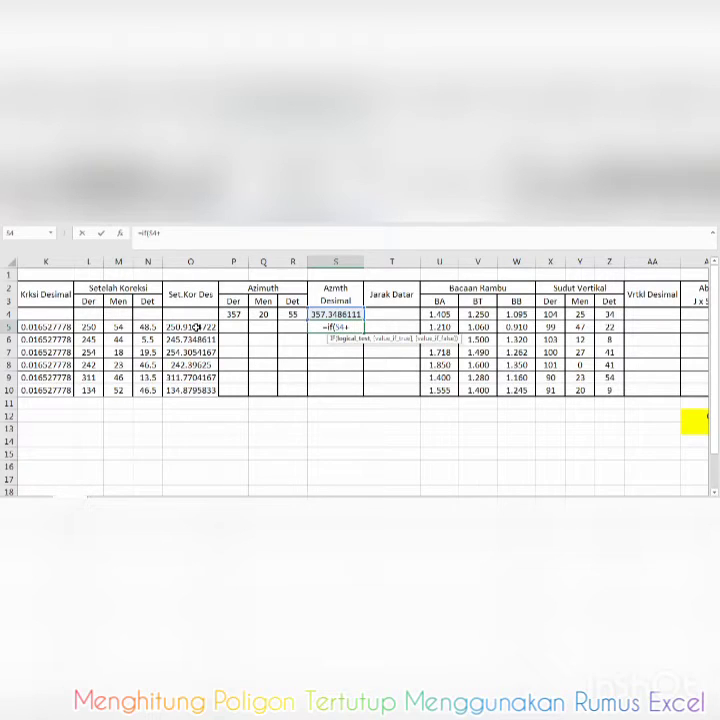
{"action": "left_click", "coordinate": [197, 327]}
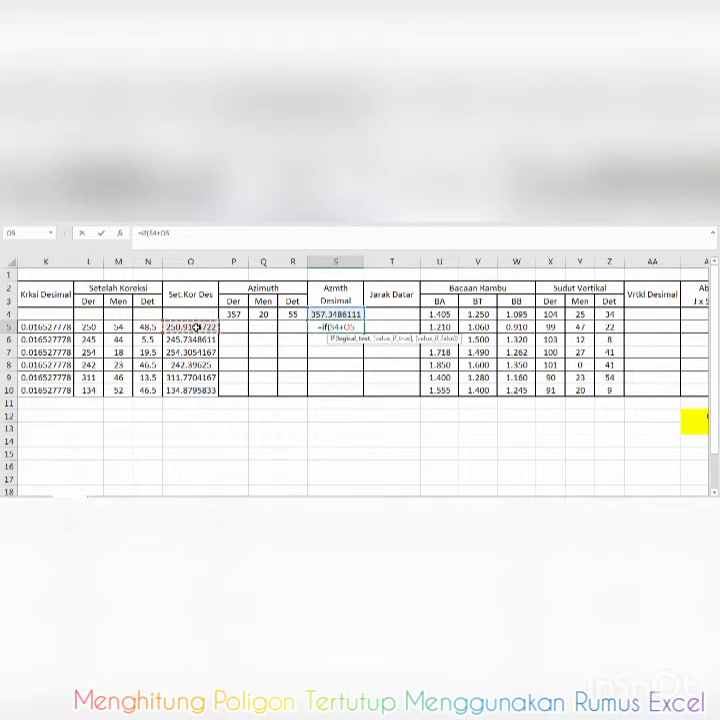
{"action": "type", "text": ">="}
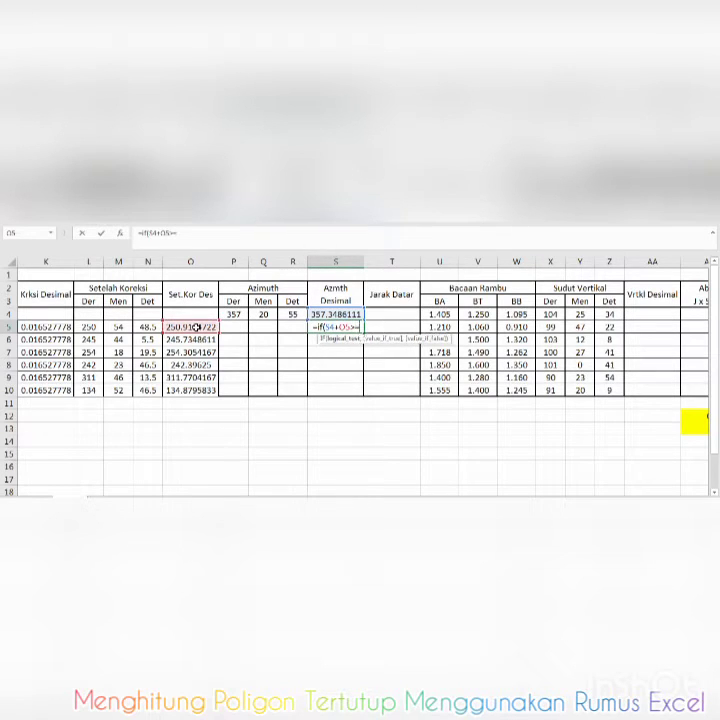
{"action": "type", "text": "540"}
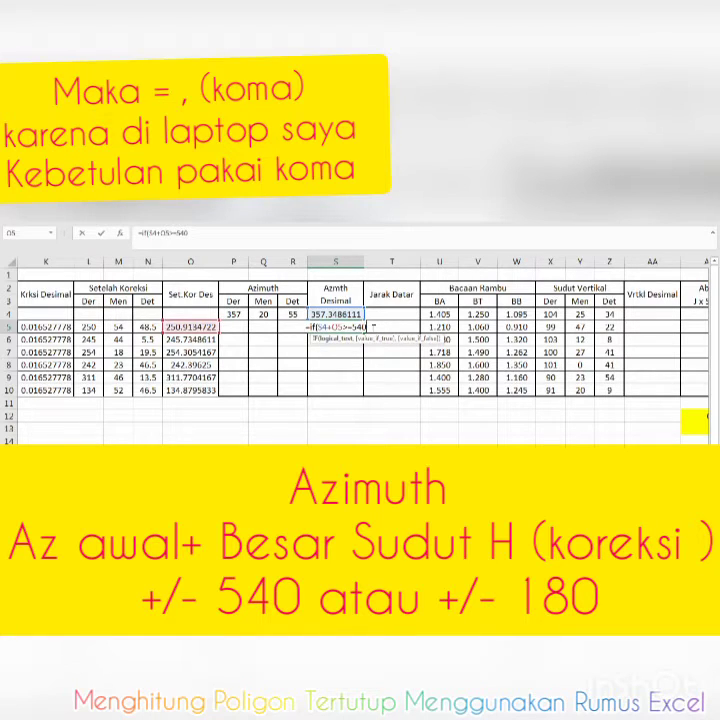
Add S4+O5-540 as the value if true in S5's azimuth formula
{"action": "type", "text": ","}
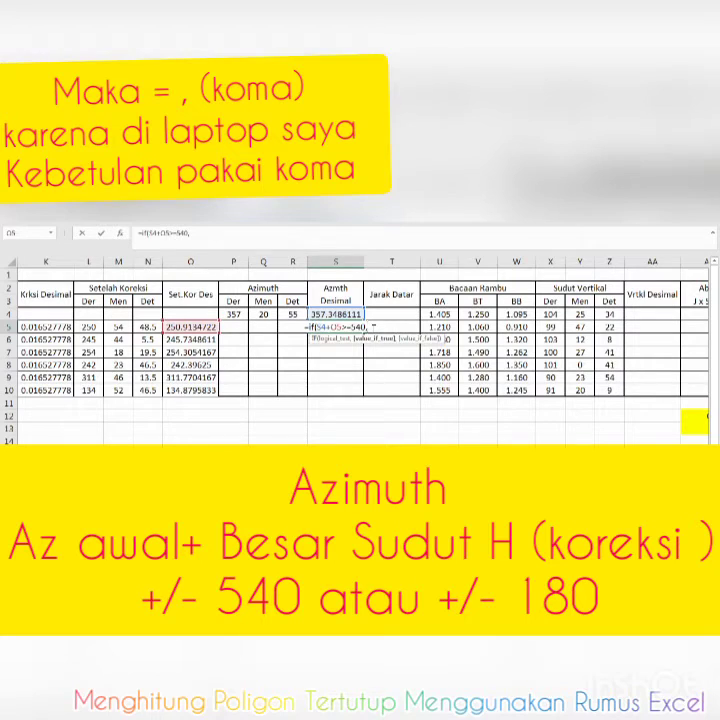
{"action": "left_click", "coordinate": [342, 314]}
{"action": "type", "text": "+"}
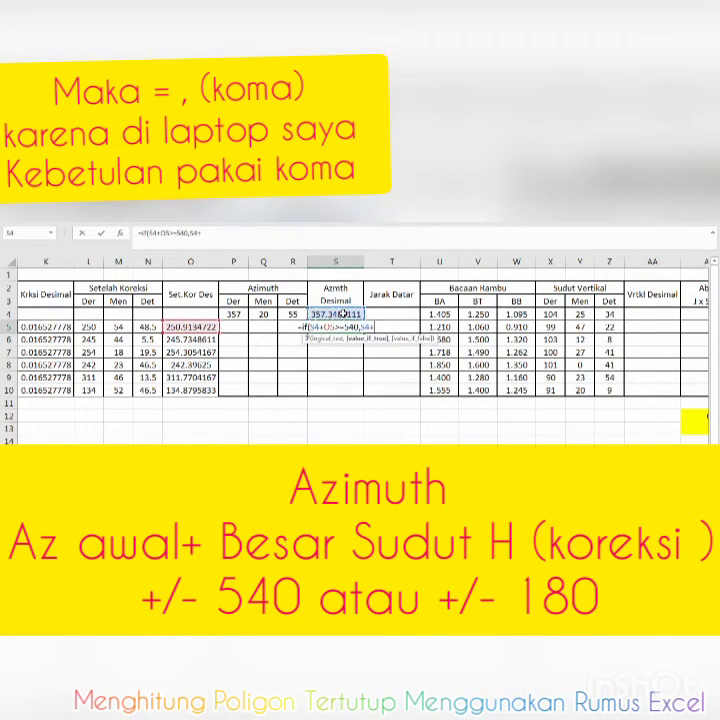
{"action": "left_click", "coordinate": [196, 327]}
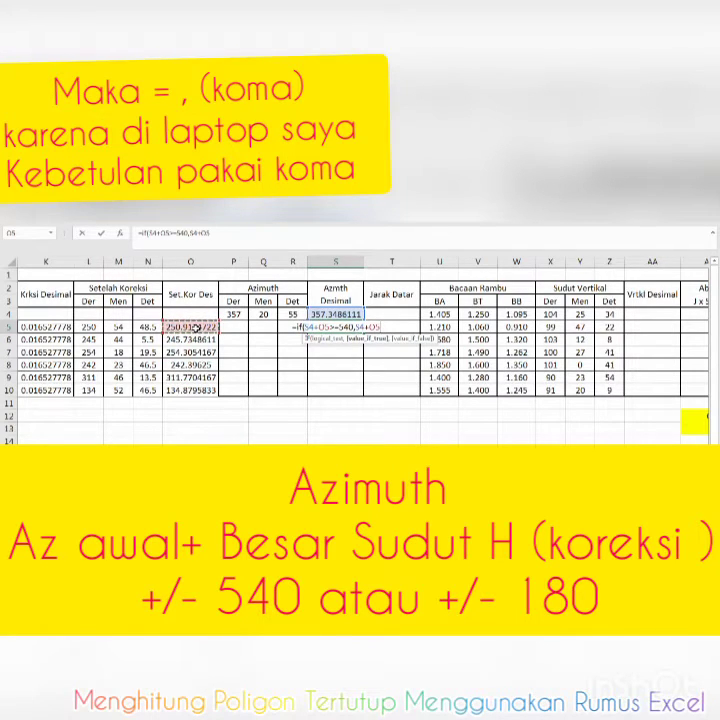
{"action": "type", "text": "-54"}
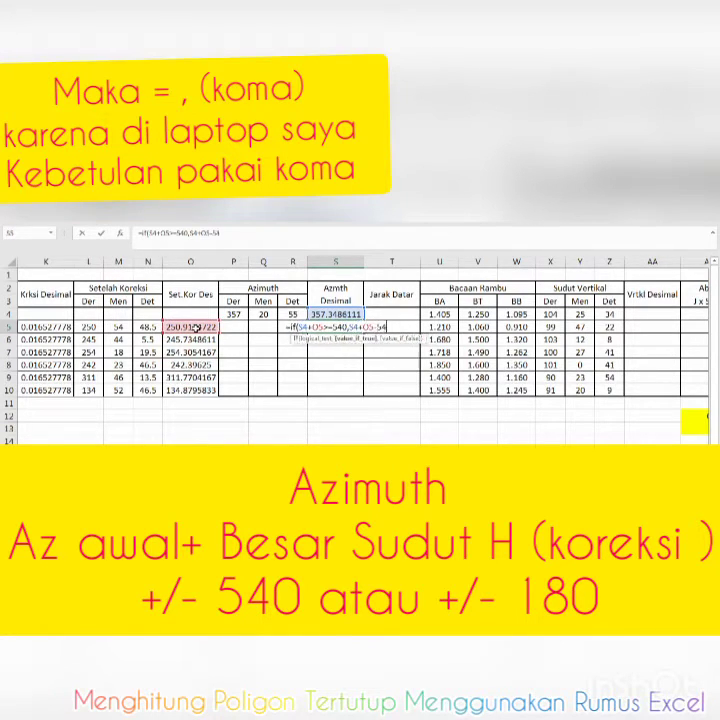
{"action": "type", "text": "0"}
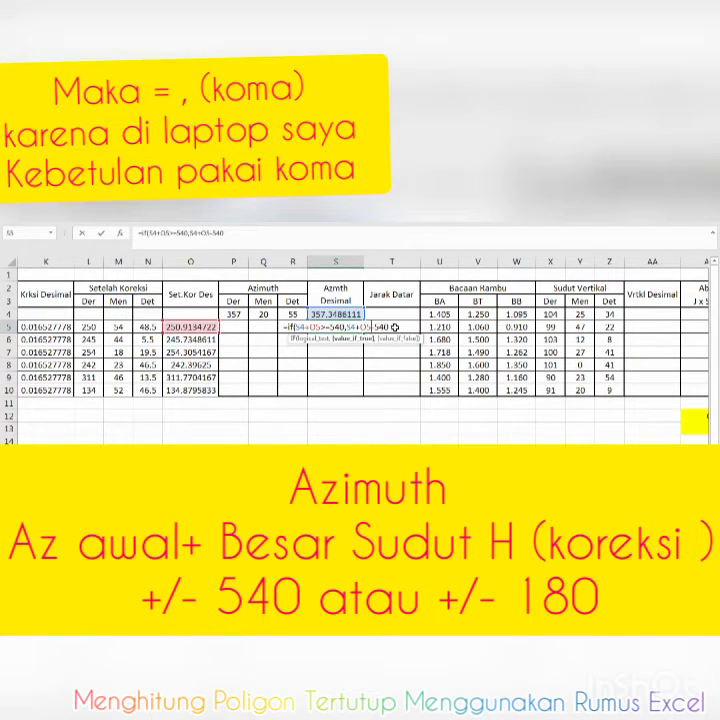
Nest a second IF as the value if false in S5's formula, testing whether S4+O5>=180
{"action": "left_click", "coordinate": [259, 232]}
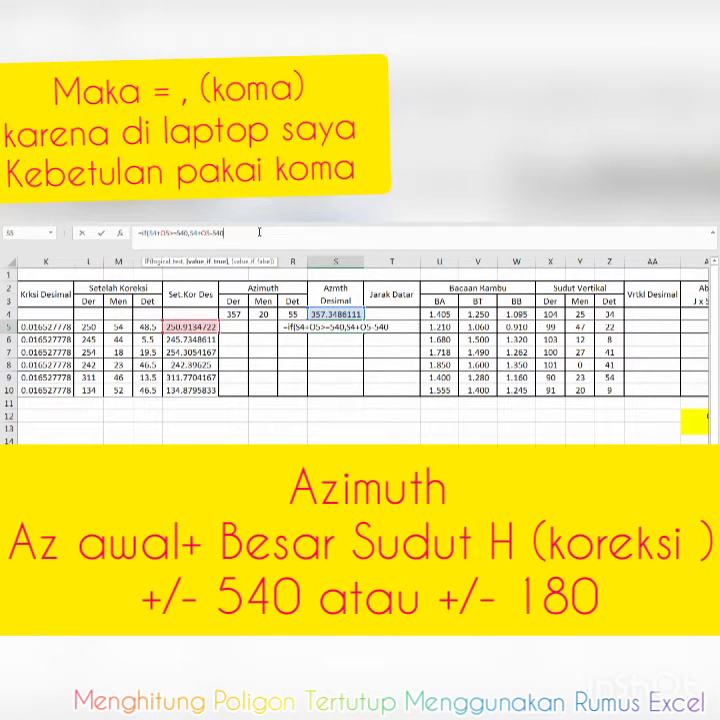
{"action": "type", "text": ",if"}
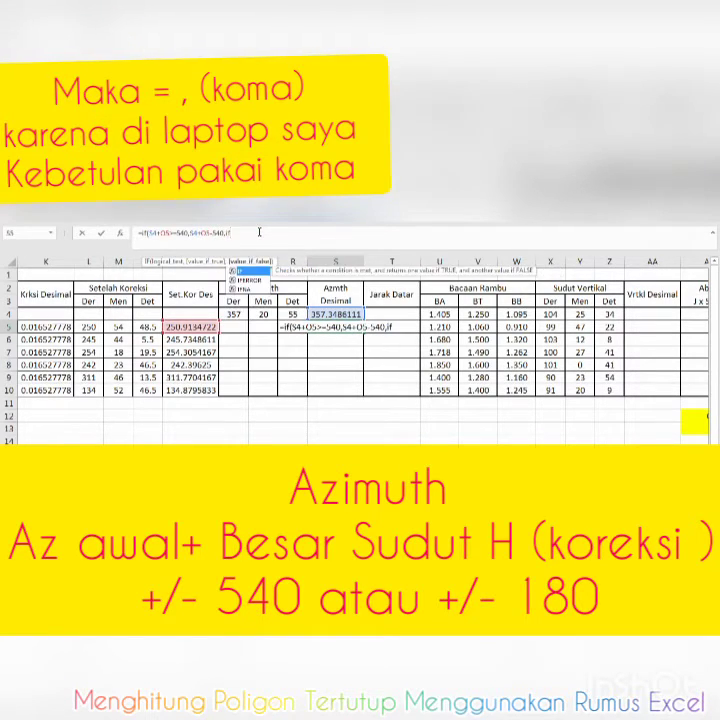
{"action": "type", "text": "("}
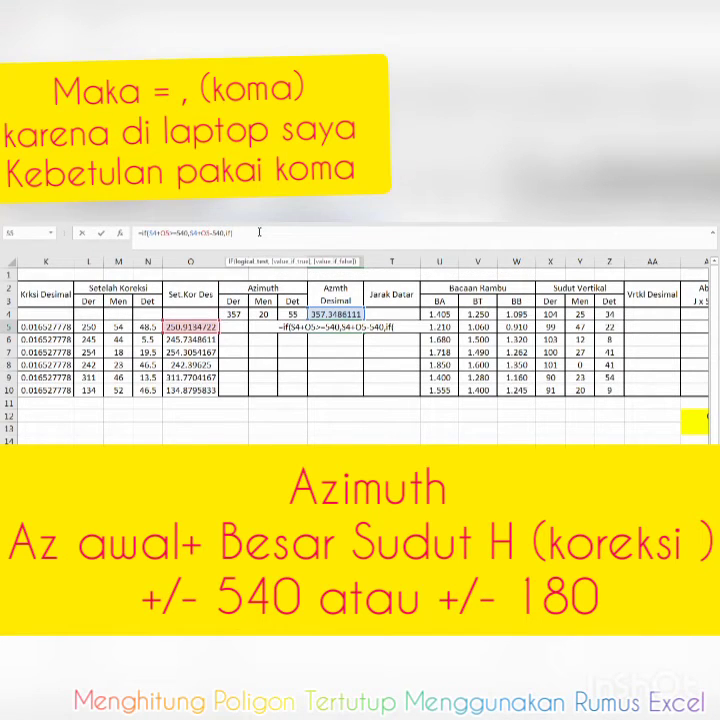
{"action": "left_click", "coordinate": [323, 311]}
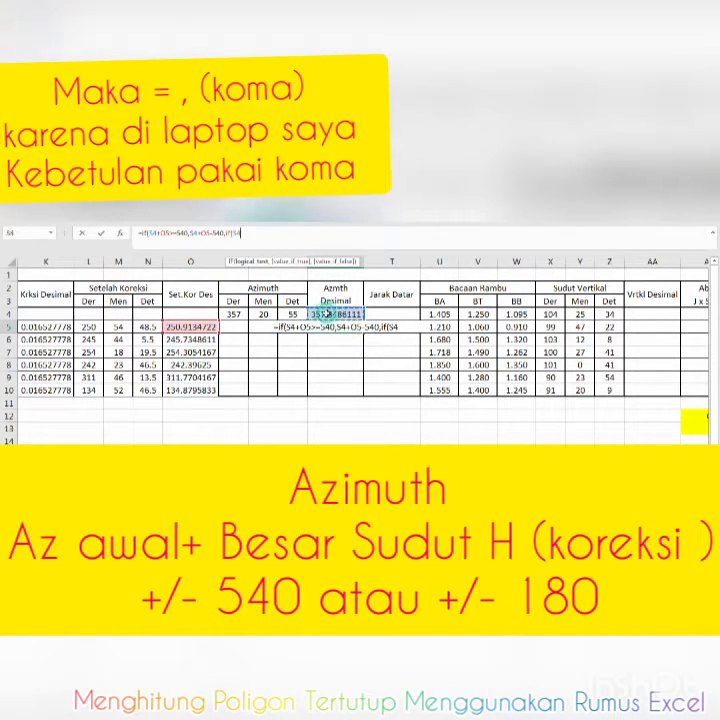
{"action": "type", "text": "+"}
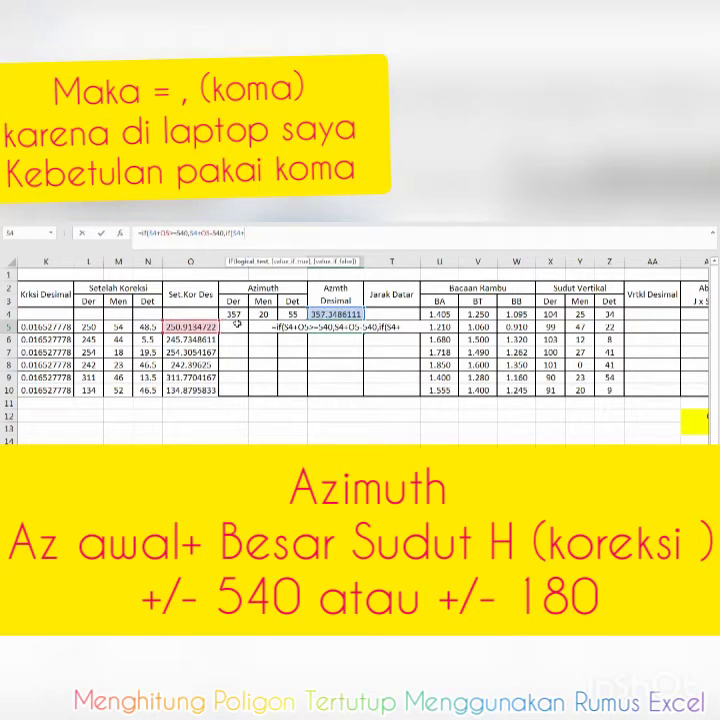
{"action": "left_click", "coordinate": [207, 326]}
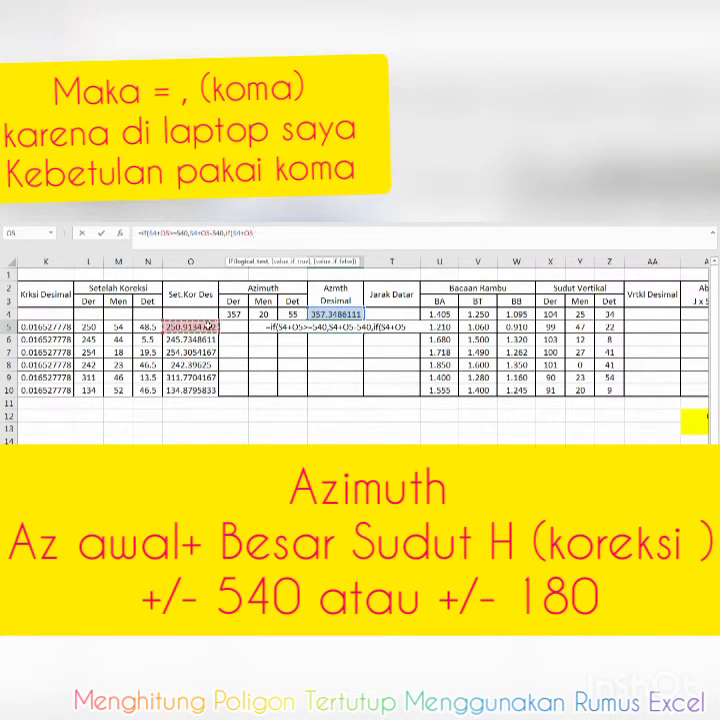
{"action": "type", "text": ">="}
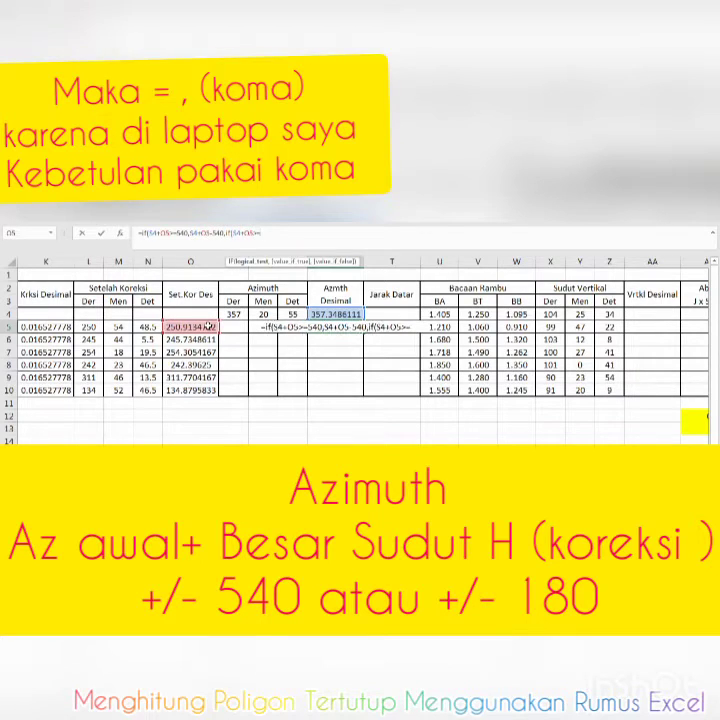
{"action": "type", "text": "180"}
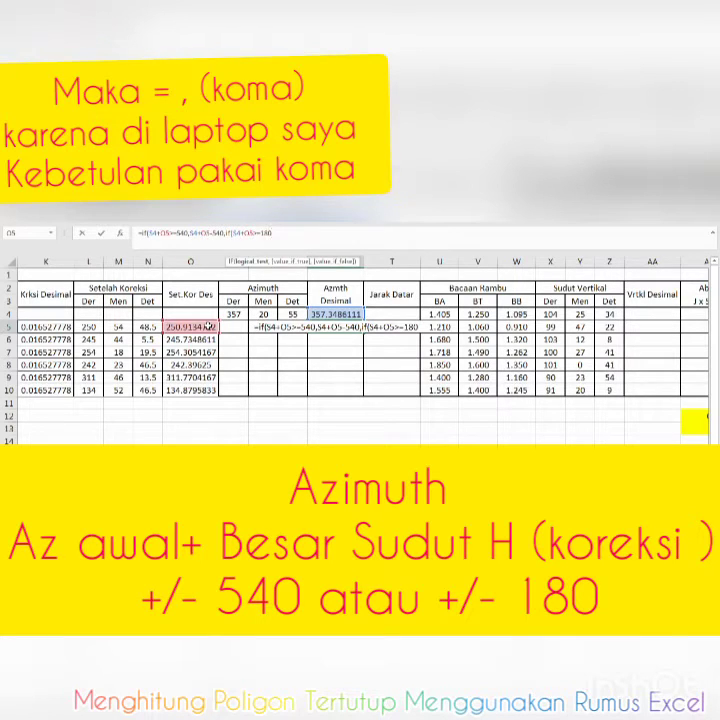
Add S4+O5-180 as the value if true of the nested IF in S5's azimuth formula
{"action": "type", "text": ","}
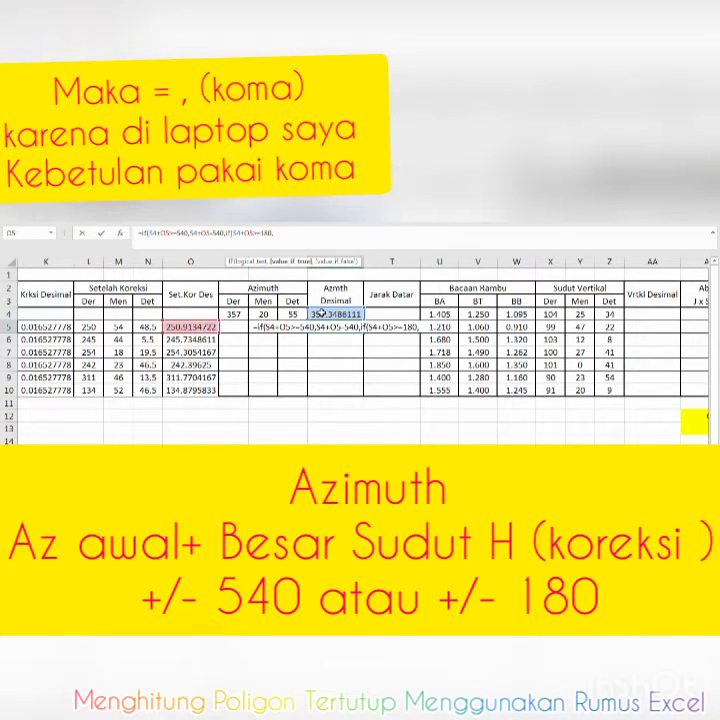
{"action": "left_click", "coordinate": [319, 314]}
{"action": "type", "text": "+"}
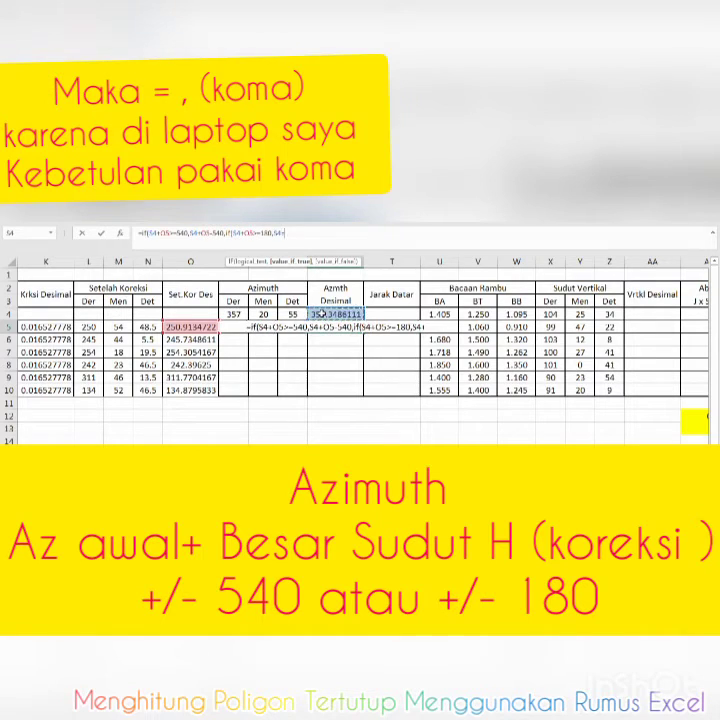
{"action": "left_click", "coordinate": [199, 327]}
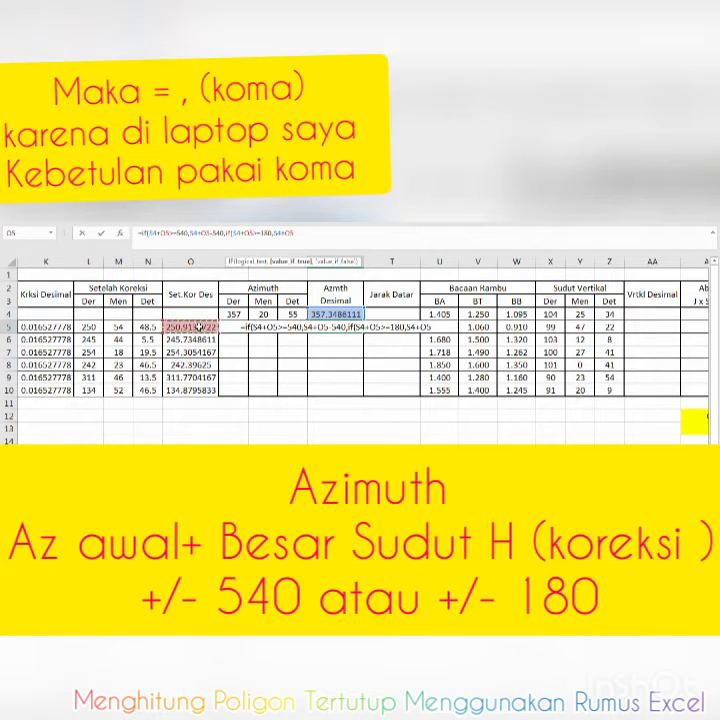
{"action": "type", "text": "-"}
{"action": "type", "text": "180"}
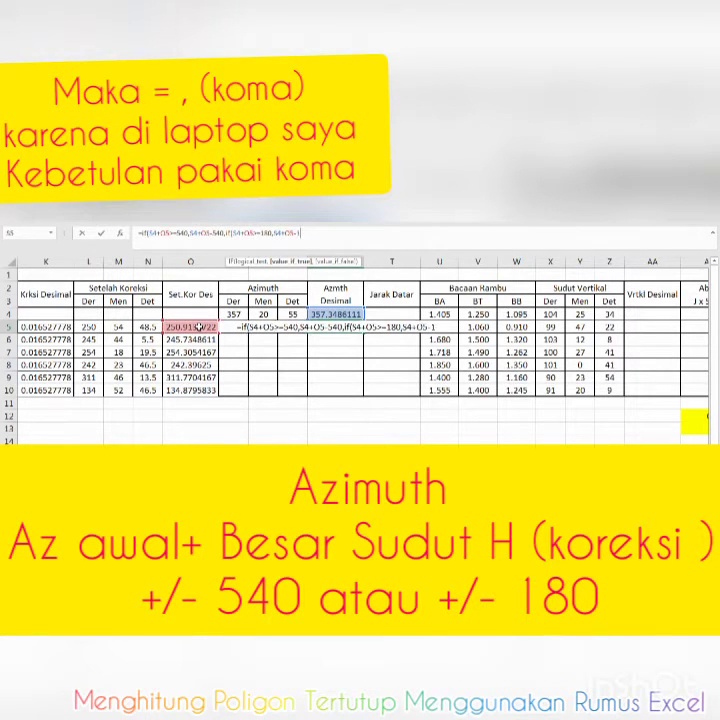
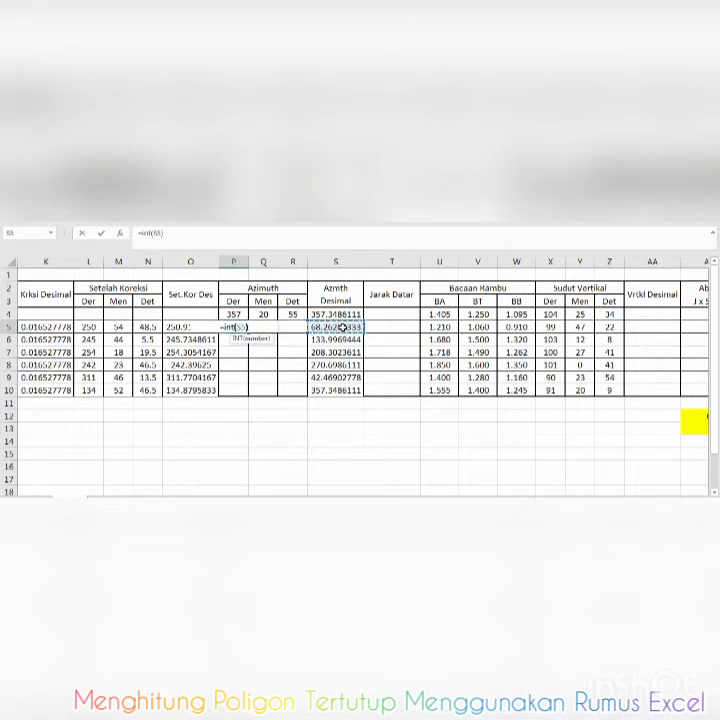
Complete the degrees formula =INT(S5) in P5 and enter =INT(S5-P5)*60 in Q5 for the azimuth minutes
{"action": "type", "text": ")"}
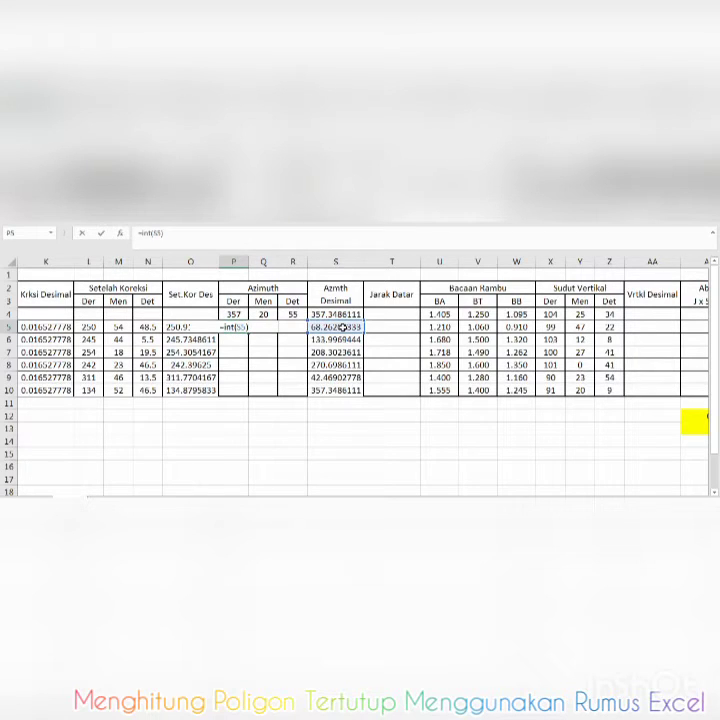
{"action": "key", "text": "Tab"}
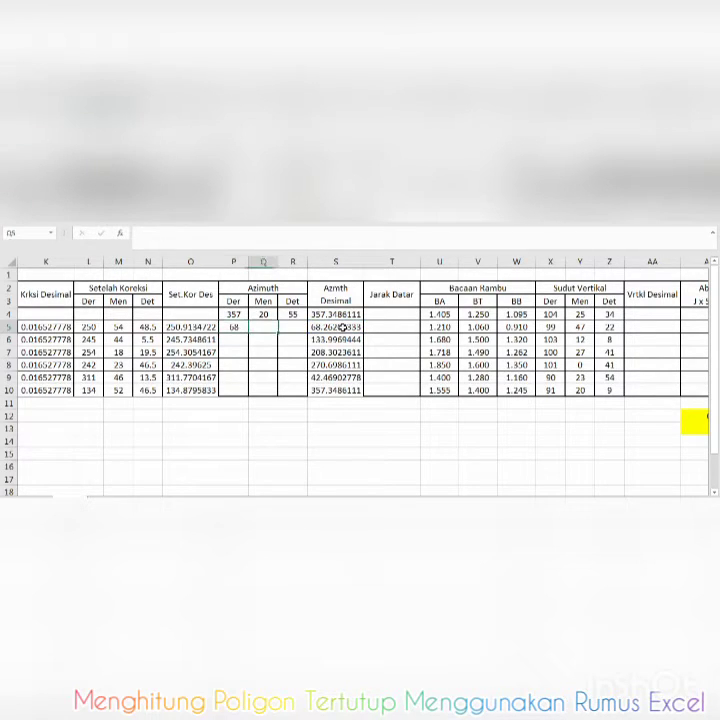
{"action": "type", "text": "="}
{"action": "type", "text": "int"}
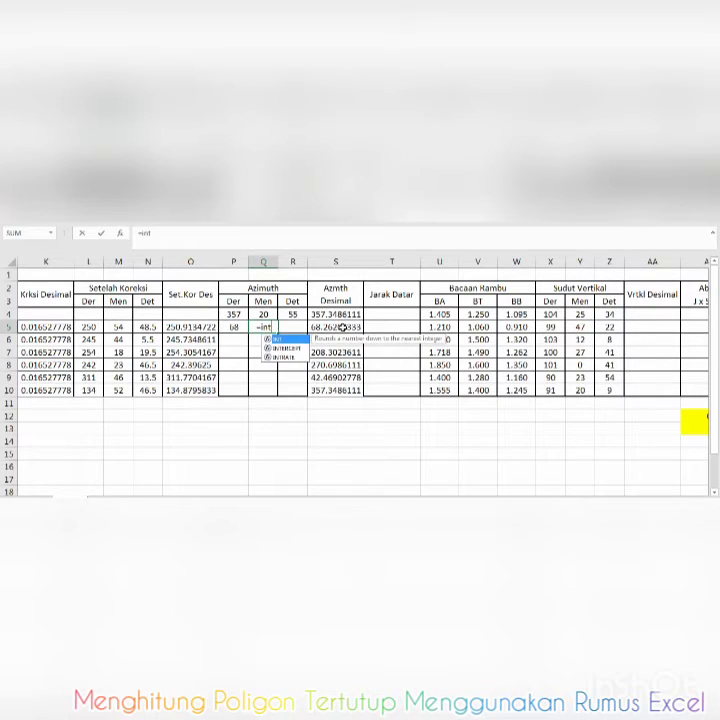
{"action": "type", "text": "("}
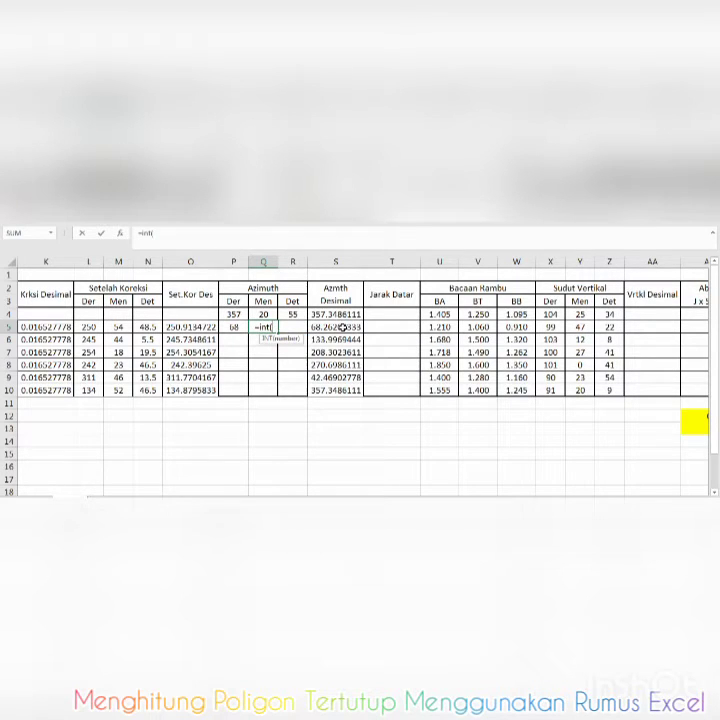
{"action": "left_click", "coordinate": [342, 327]}
{"action": "type", "text": "-"}
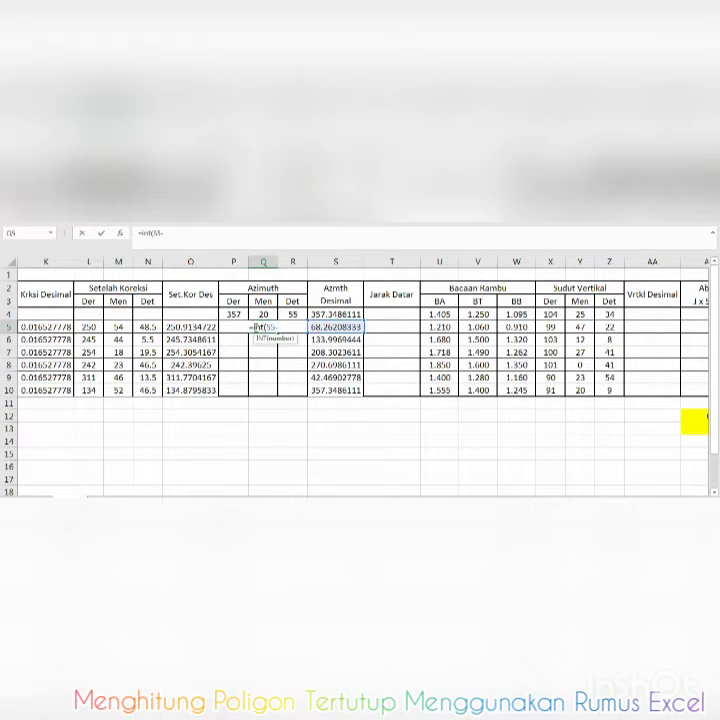
{"action": "left_click", "coordinate": [234, 327]}
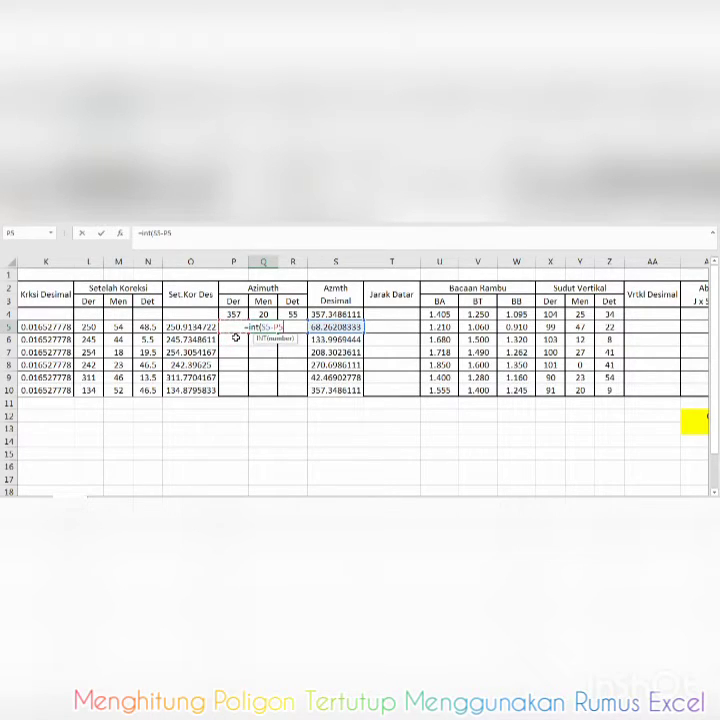
{"action": "type", "text": ")*60"}
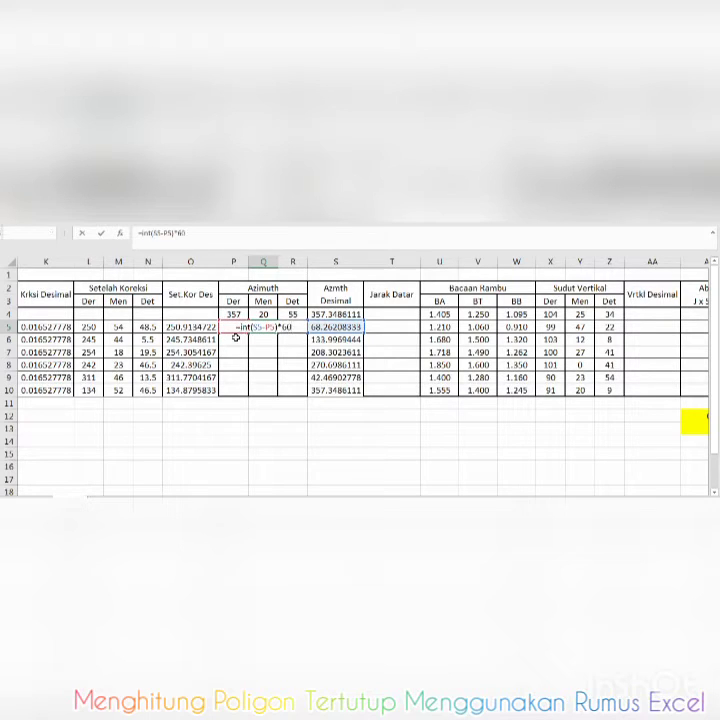
{"action": "key", "text": "Tab"}
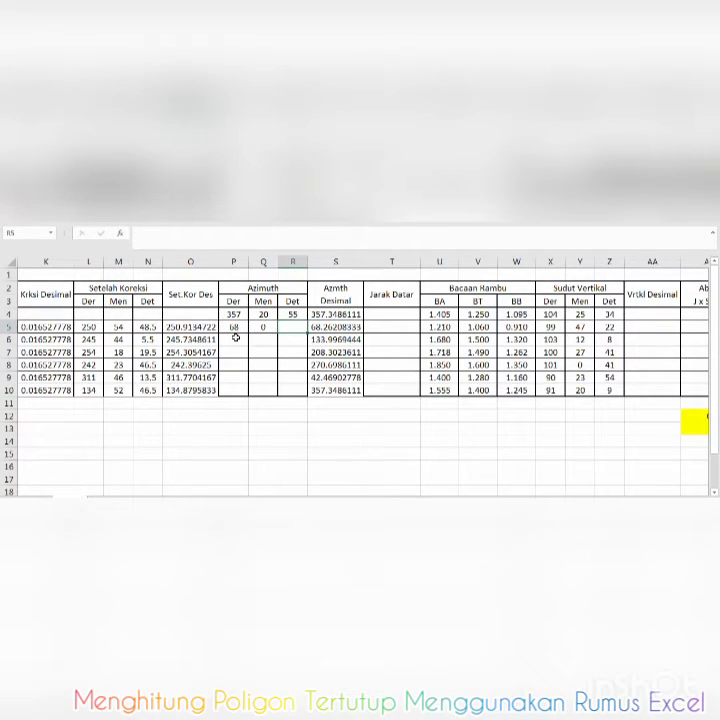
{"action": "key", "text": "Left"}
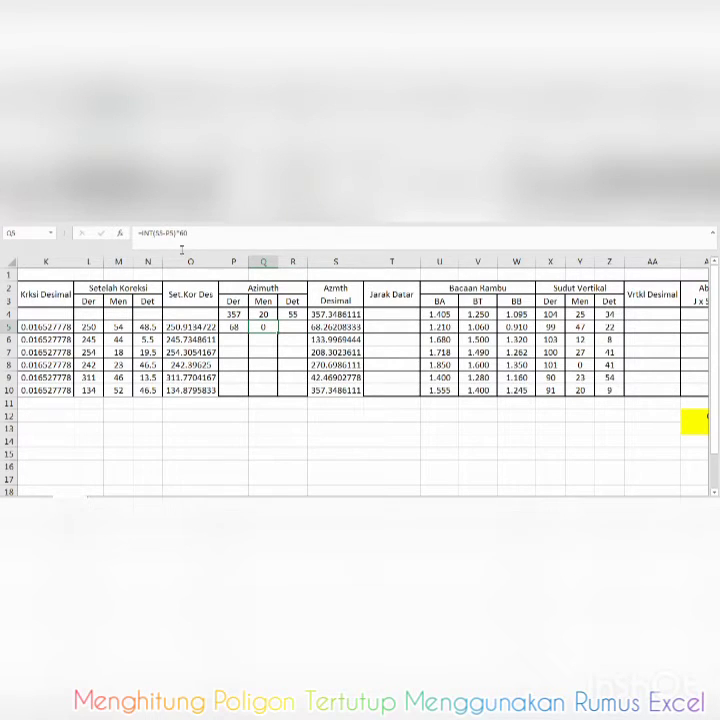
Enter =((S5-P5)*60-Q5)*60 in R5 to compute the azimuth seconds
{"action": "left_click", "coordinate": [286, 326]}
{"action": "type", "text": "="}
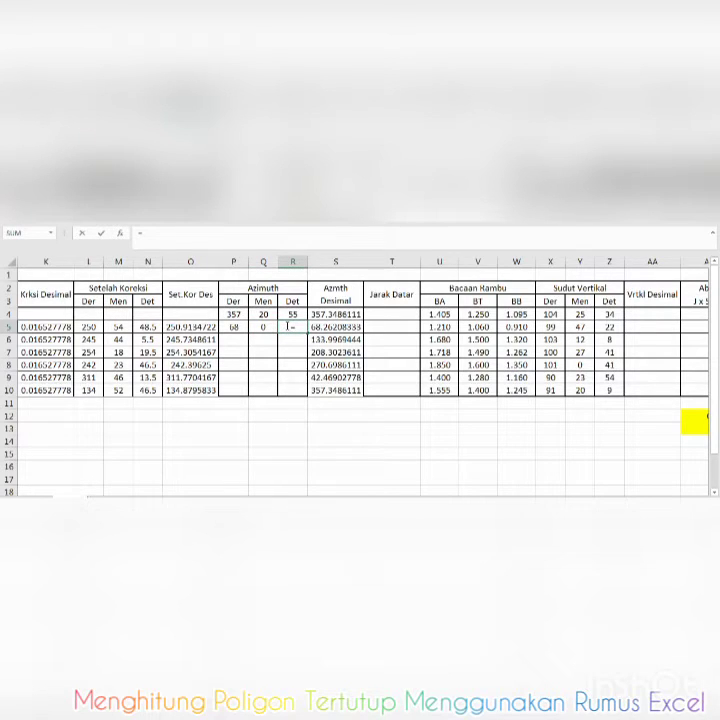
{"action": "type", "text": "("}
{"action": "type", "text": "("}
{"action": "left_click", "coordinate": [340, 327]}
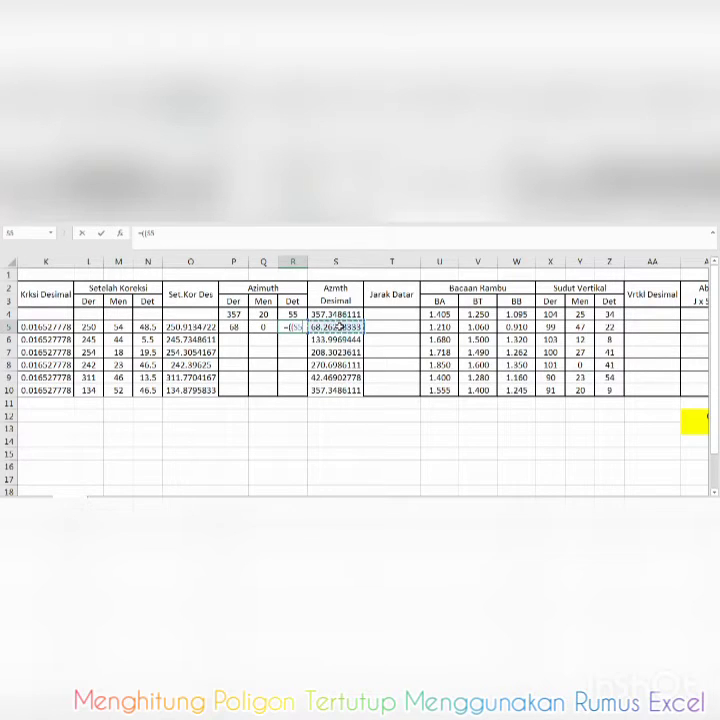
{"action": "type", "text": "-"}
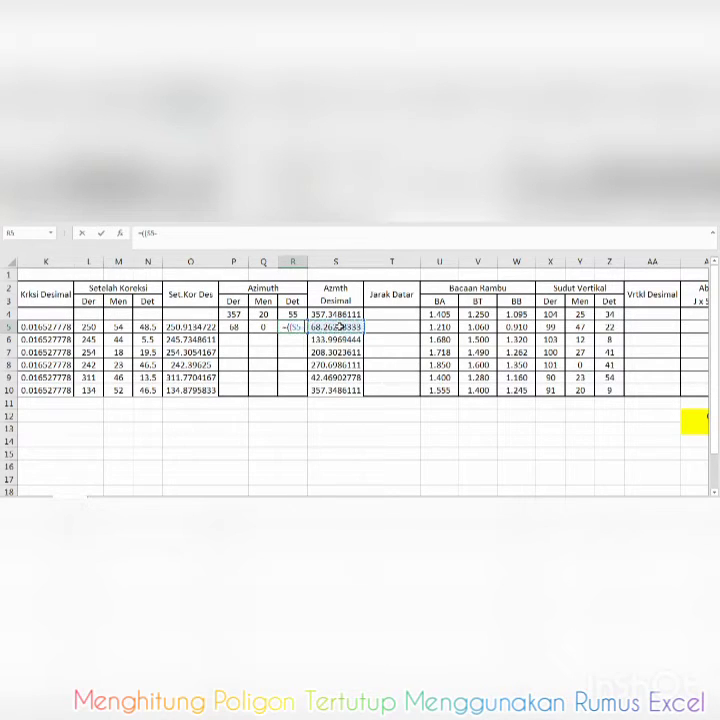
{"action": "left_click", "coordinate": [238, 327]}
{"action": "type", "text": ")*"}
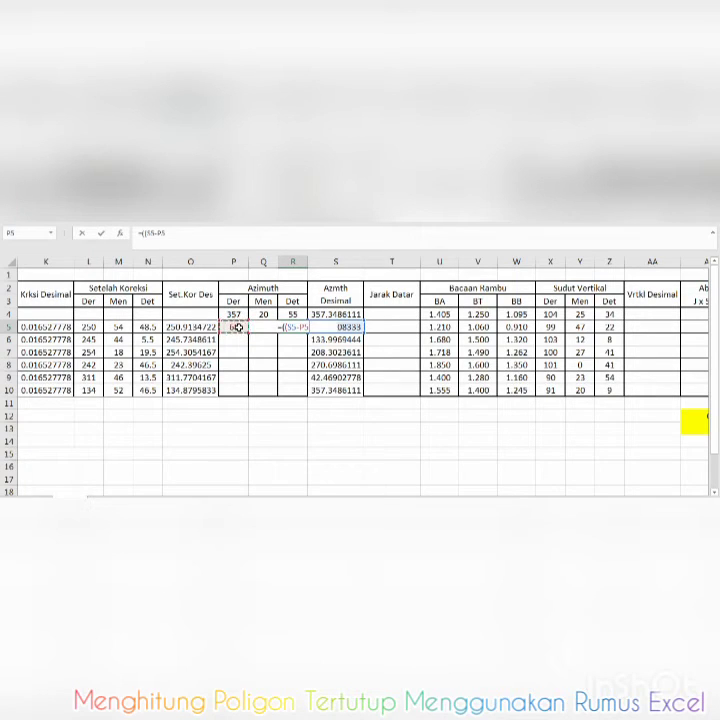
{"action": "type", "text": "60"}
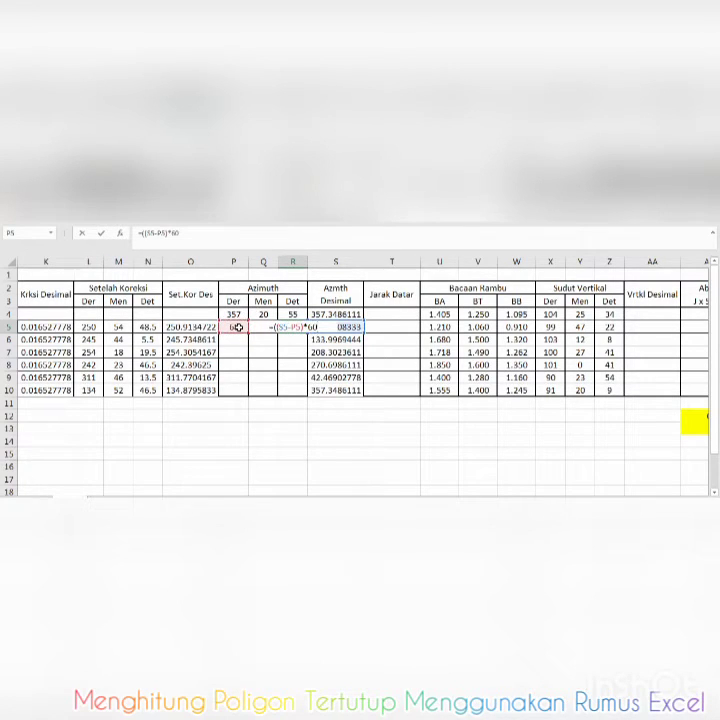
{"action": "type", "text": "-"}
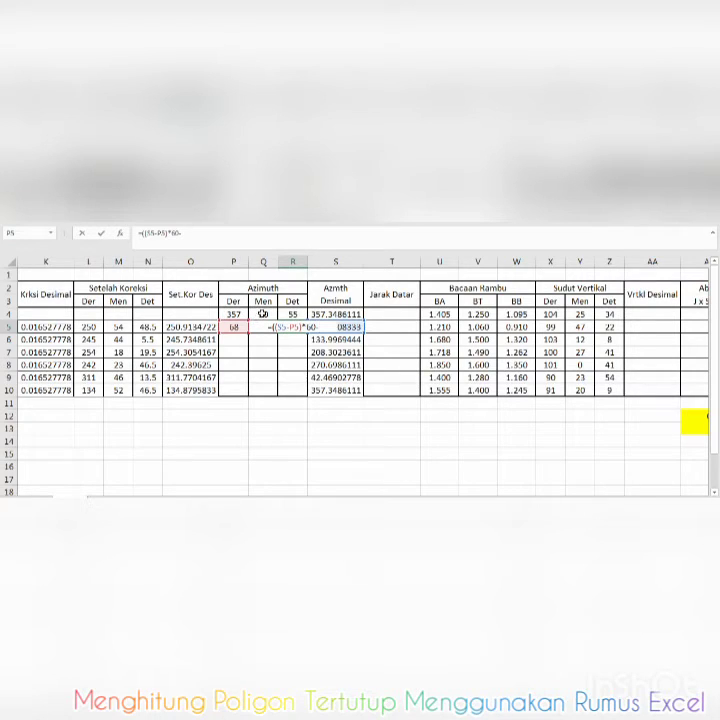
{"action": "left_click", "coordinate": [262, 314]}
{"action": "key", "text": "Down"}
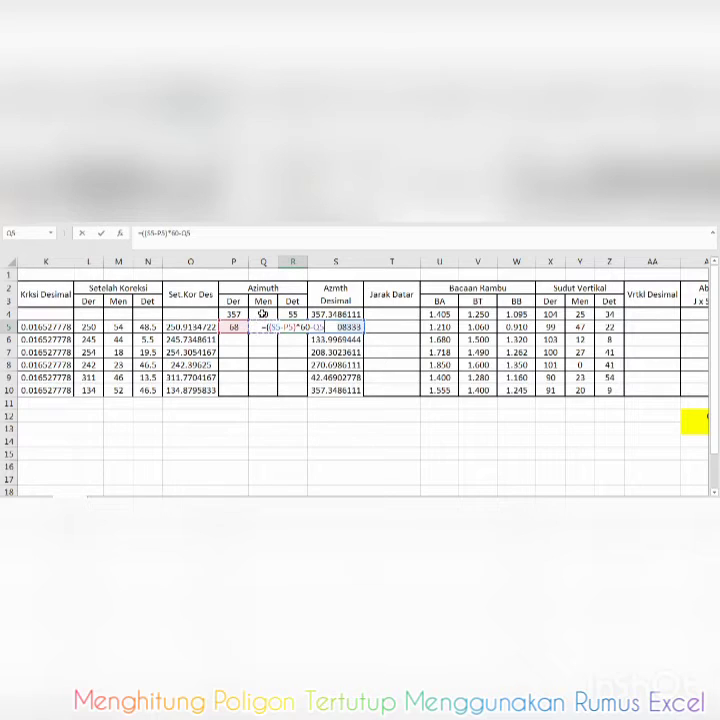
{"action": "type", "text": ")*60"}
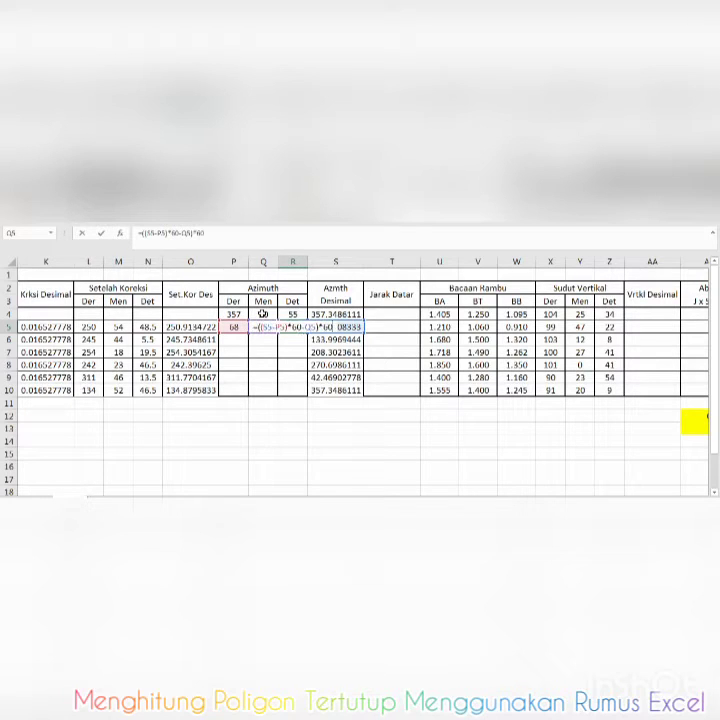
{"action": "key", "text": "Return"}
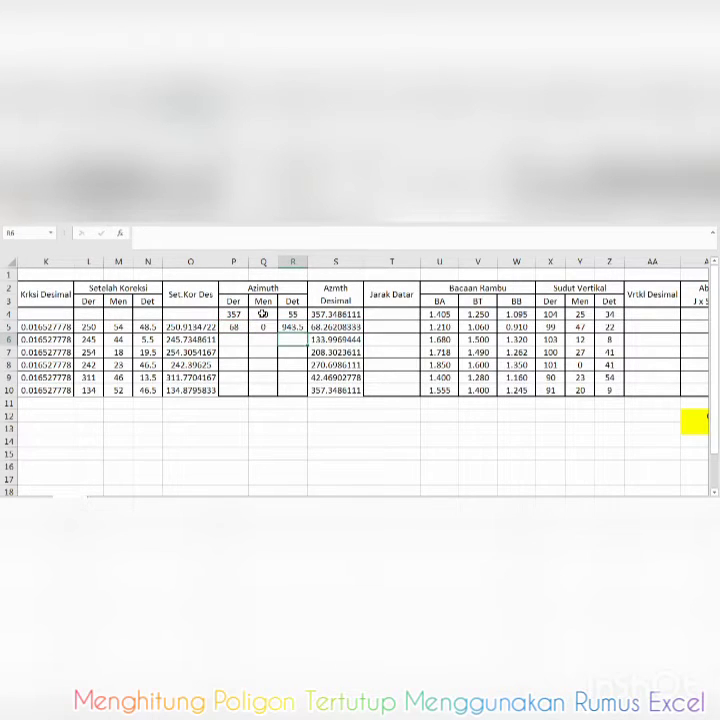
Correct the minutes formula in Q5 to =INT((S5-P5)*60) by adding the missing parentheses
{"action": "left_click", "coordinate": [294, 327]}
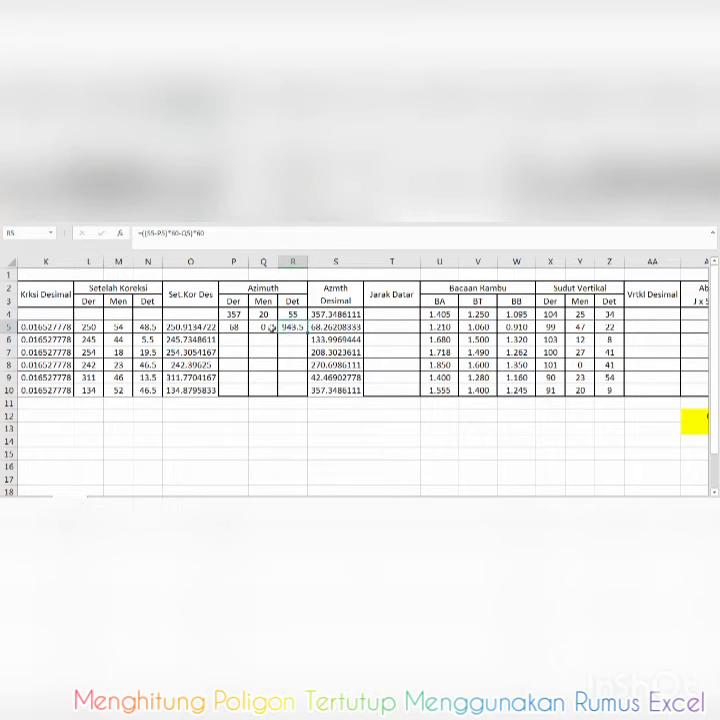
{"action": "left_click", "coordinate": [268, 327]}
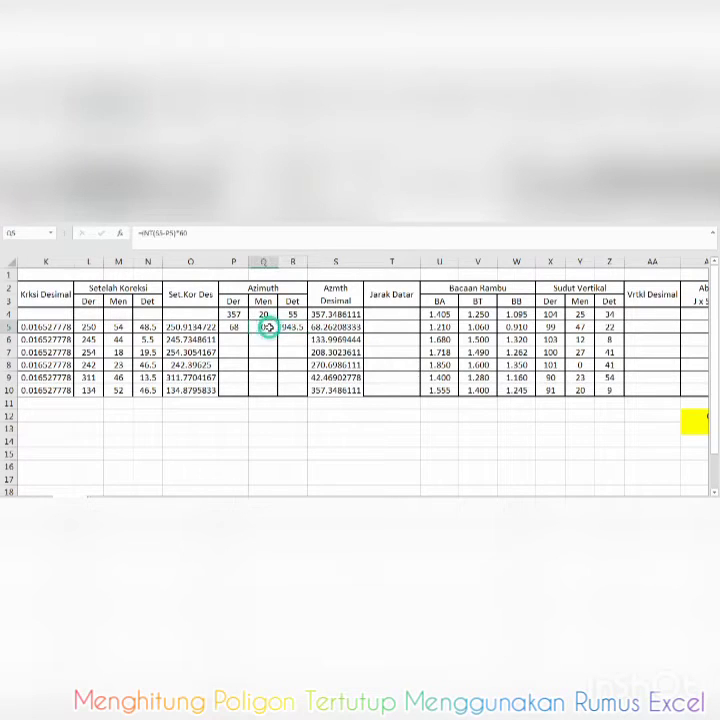
{"action": "left_click", "coordinate": [154, 232]}
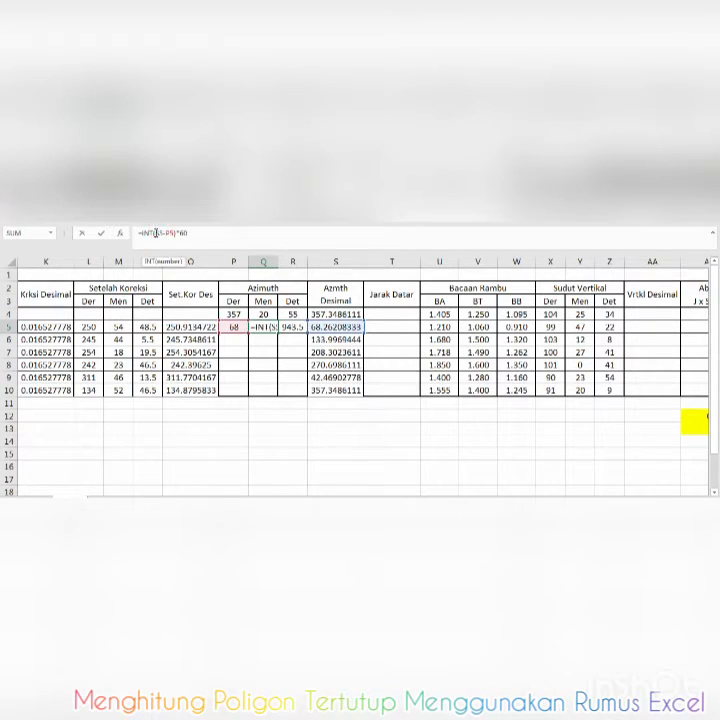
{"action": "type", "text": "("}
{"action": "type", "text": ")"}
{"action": "key", "text": "Return"}
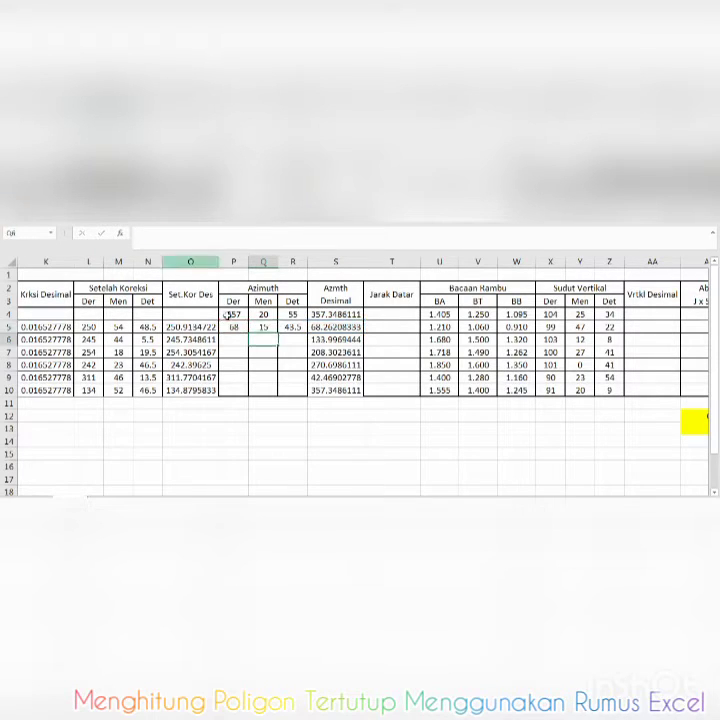
Fill the degree, minute and second formulas of P5:R5 down to row 10
{"action": "left_click", "coordinate": [238, 328]}
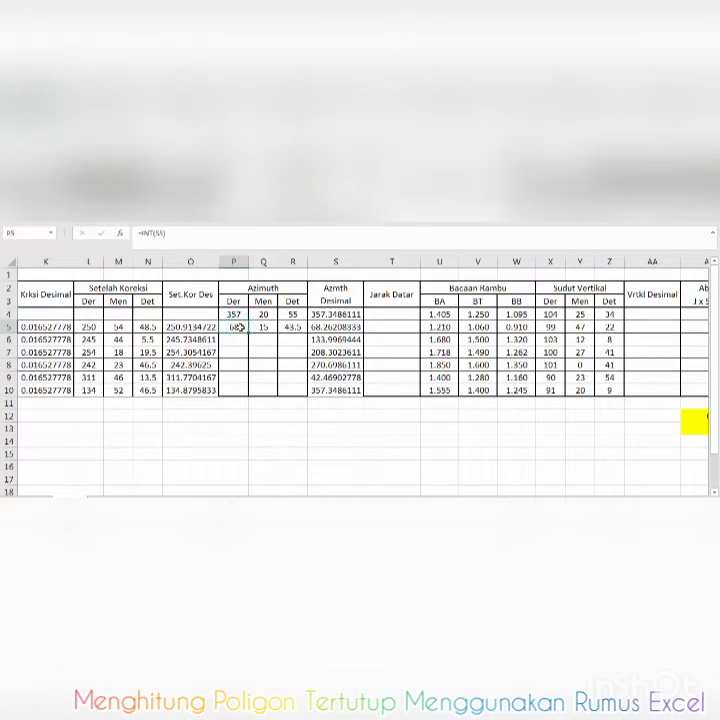
{"action": "left_click_drag", "start_coordinate": [238, 328], "coordinate": [312, 399]}
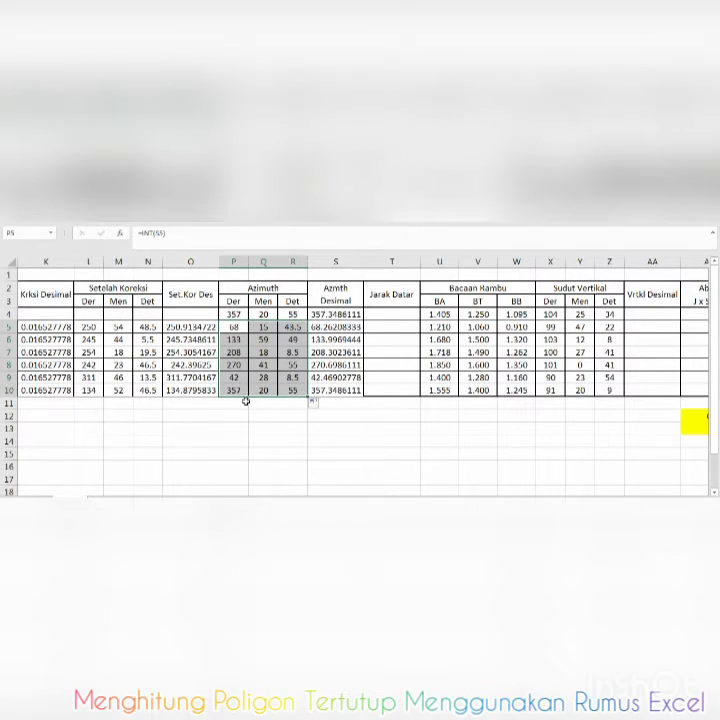
{"action": "left_click", "coordinate": [245, 401]}
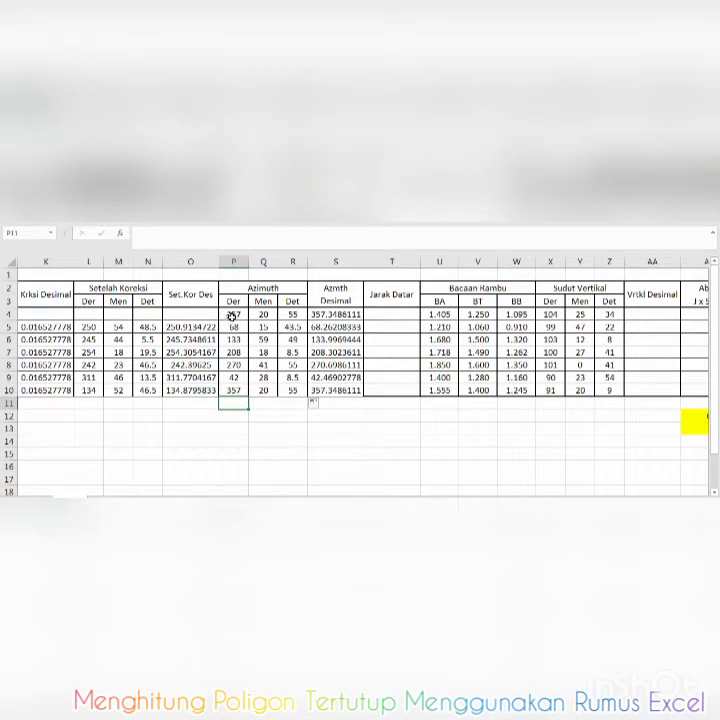
Highlight the starting azimuth in P4:R4 and the closing azimuth in P10:R10 with yellow fill
{"action": "left_click_drag", "start_coordinate": [231, 314], "coordinate": [292, 314]}
{"action": "key", "text": "ctrl+c"}
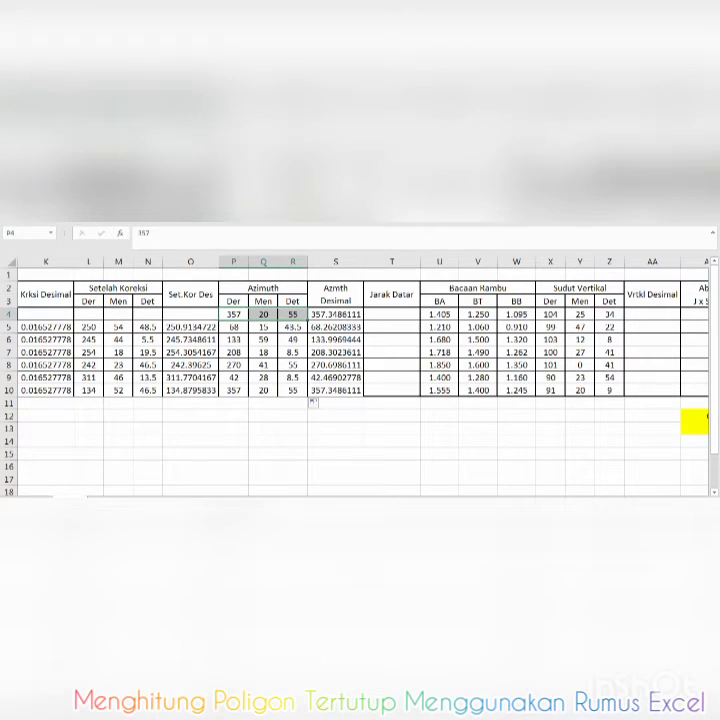
{"action": "left_click", "coordinate": [158, 196]}
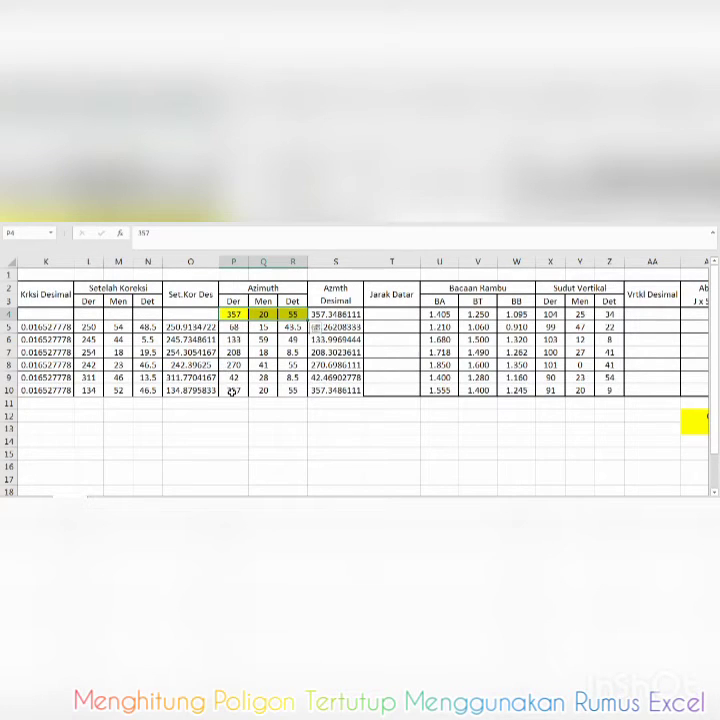
{"action": "left_click", "coordinate": [236, 391]}
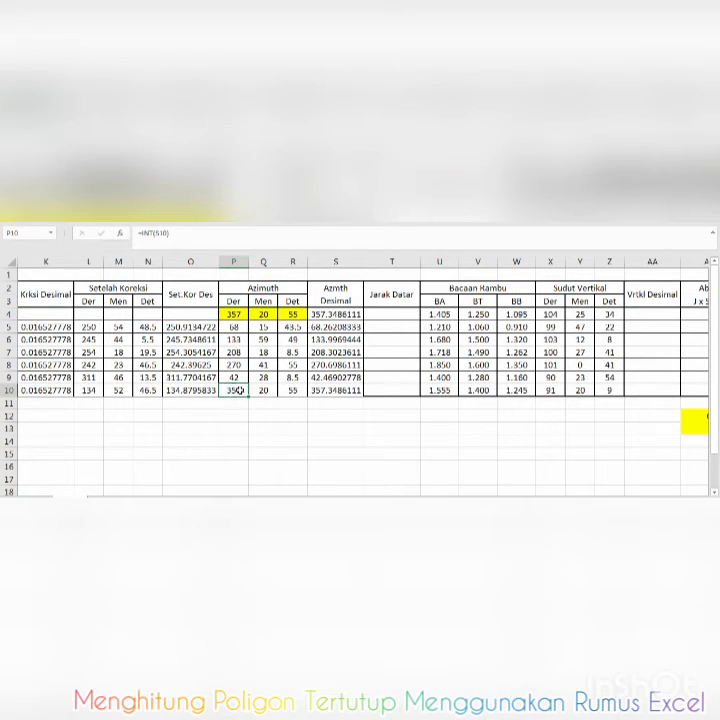
{"action": "left_click_drag", "start_coordinate": [238, 391], "coordinate": [293, 391]}
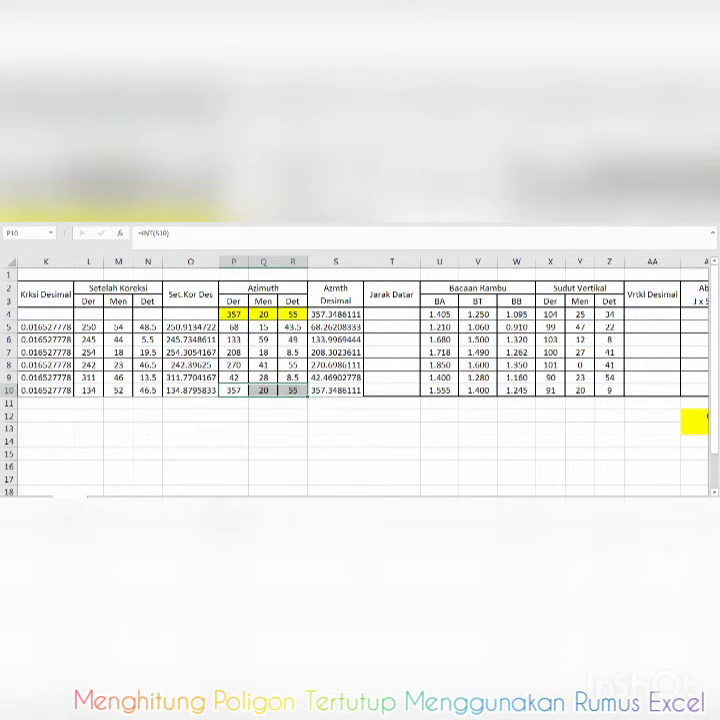
{"action": "key", "text": "ctrl+v"}
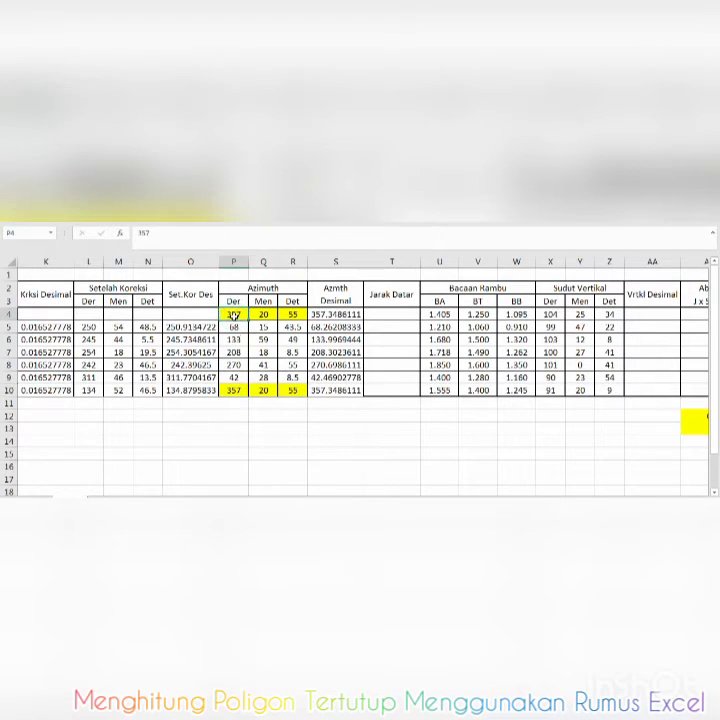
Compare the starting azimuth in P4:R4 with the closing azimuth in P10:R10
{"action": "left_click", "coordinate": [238, 391]}
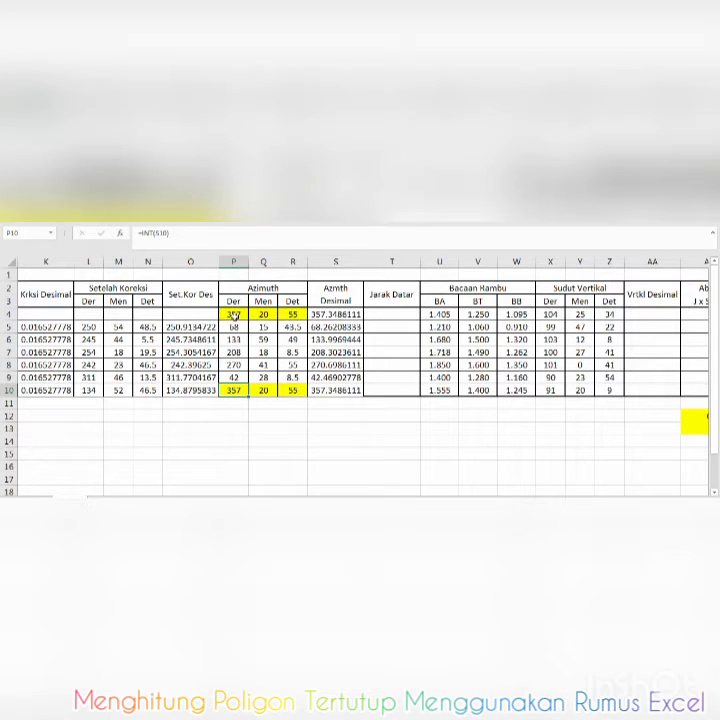
{"action": "left_click", "coordinate": [233, 314]}
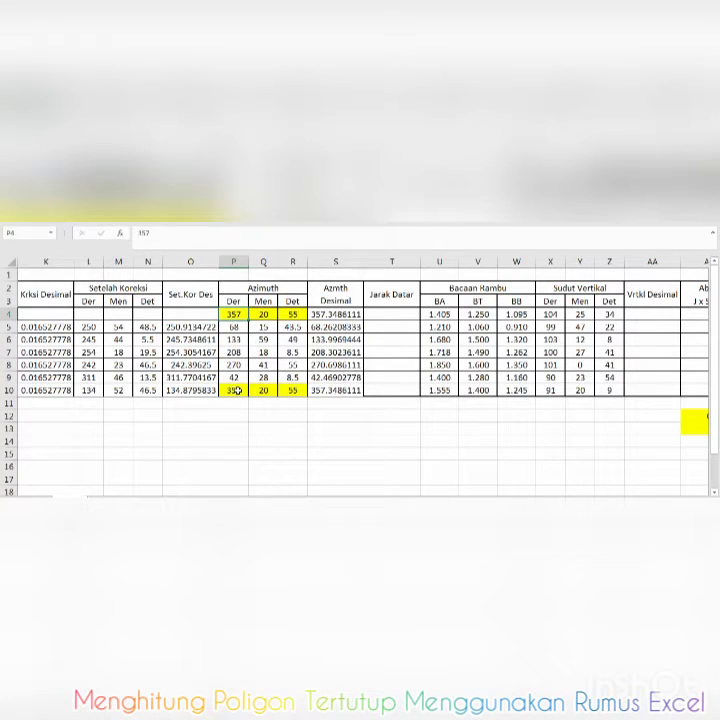
{"action": "left_click", "coordinate": [375, 315]}
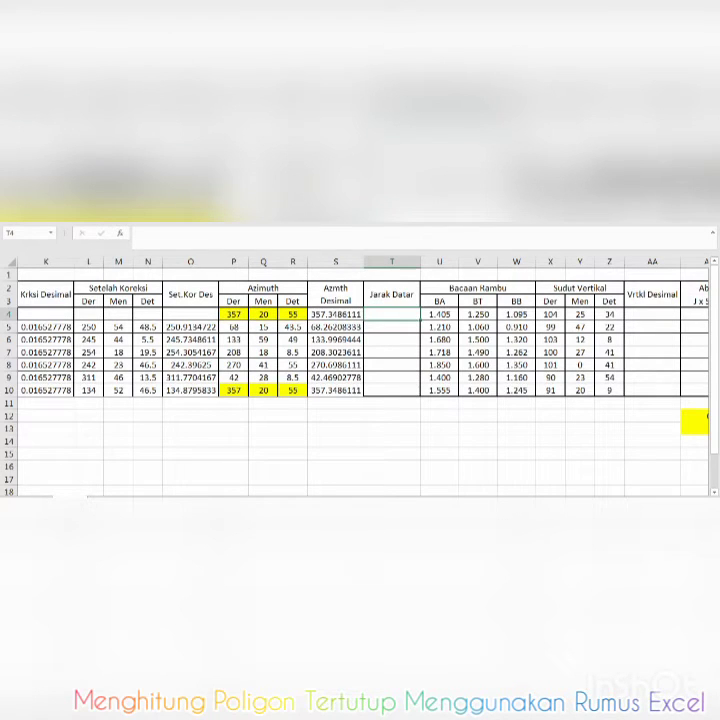
{"action": "scroll", "coordinate": [170, 313], "scroll_direction": "right", "scroll_amount": 2}
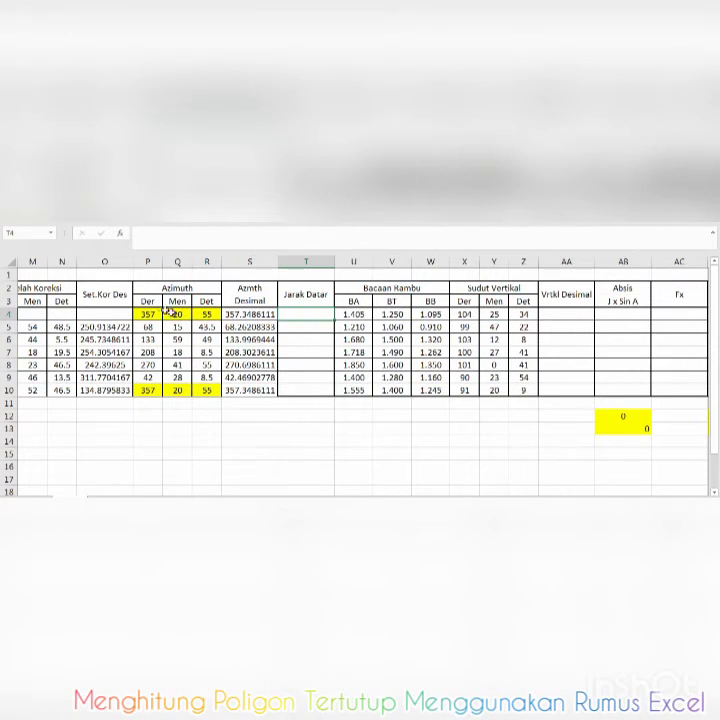
{"action": "left_click_drag", "start_coordinate": [148, 314], "coordinate": [207, 314]}
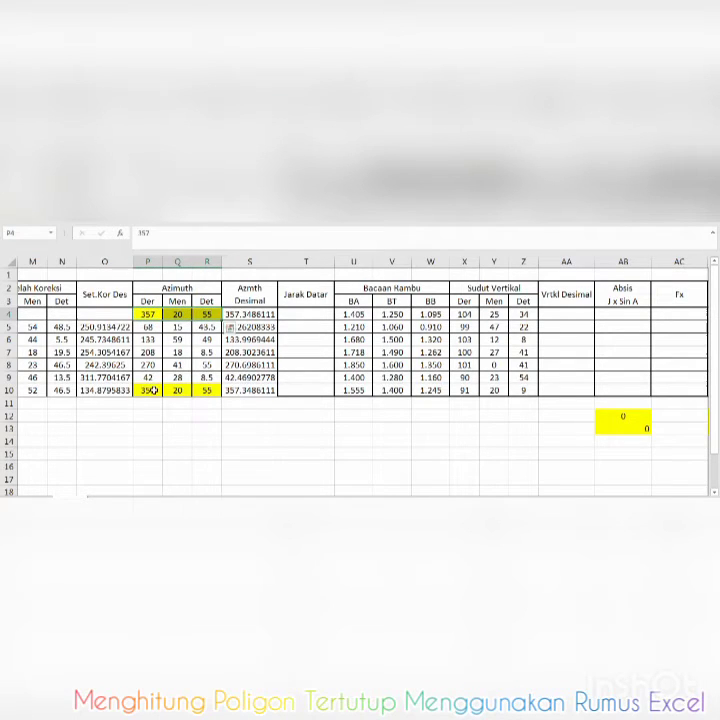
{"action": "left_click_drag", "start_coordinate": [153, 390], "coordinate": [214, 390]}
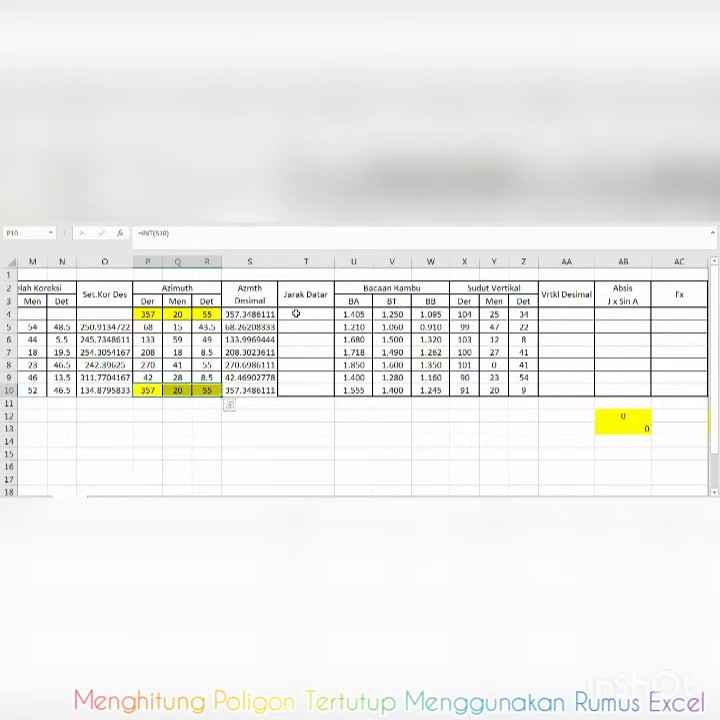
{"action": "left_click", "coordinate": [296, 313]}
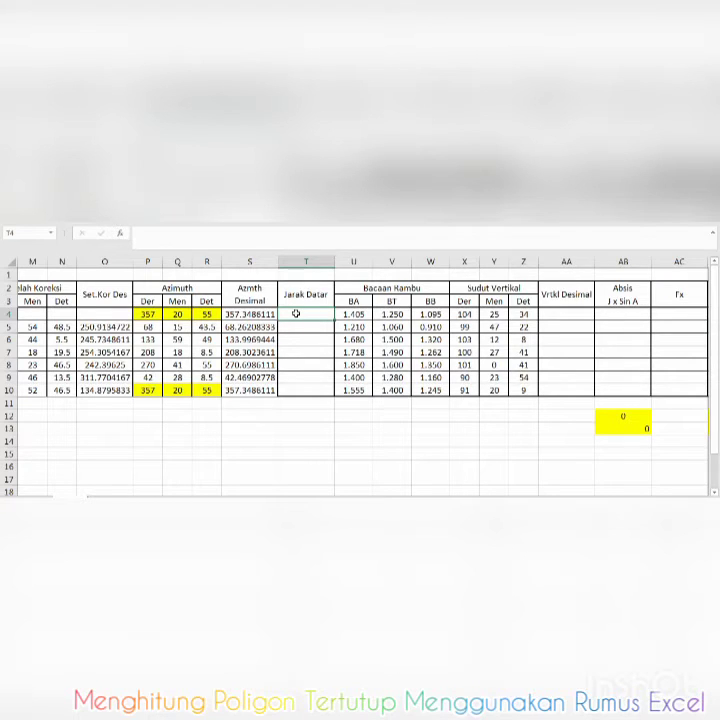
{"action": "type", "text": "=("}
{"action": "left_click", "coordinate": [355, 315]}
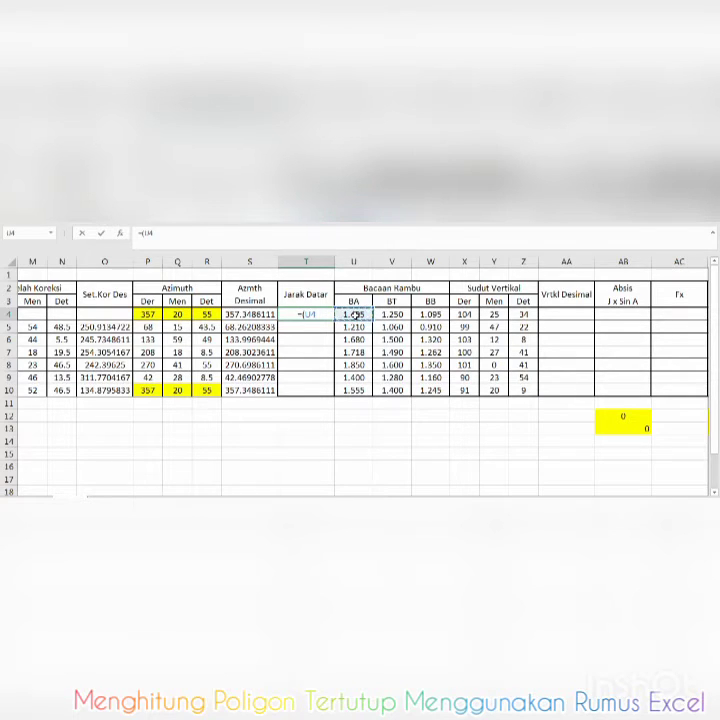
{"action": "type", "text": "-"}
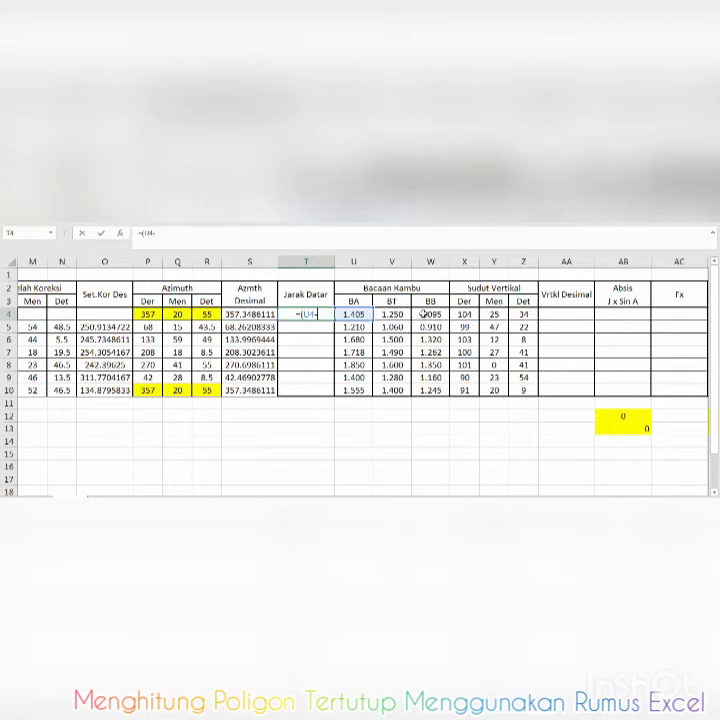
{"action": "left_click", "coordinate": [425, 314]}
{"action": "type", "text": ")*100"}
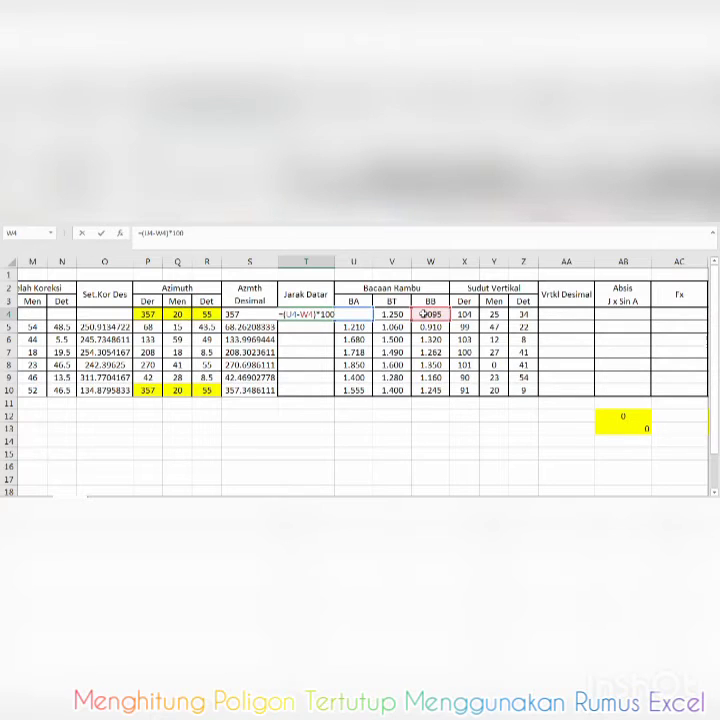
{"action": "type", "text": "*sin"}
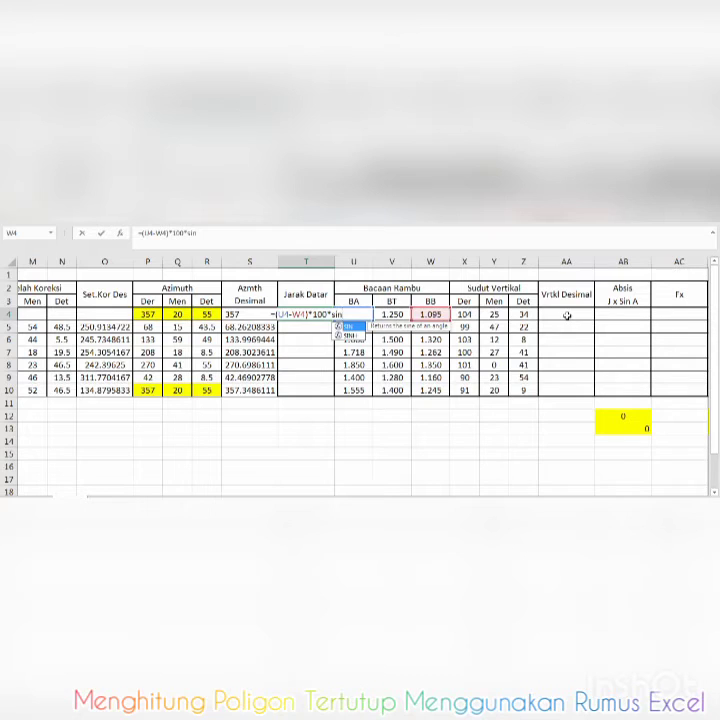
{"action": "left_click", "coordinate": [567, 316]}
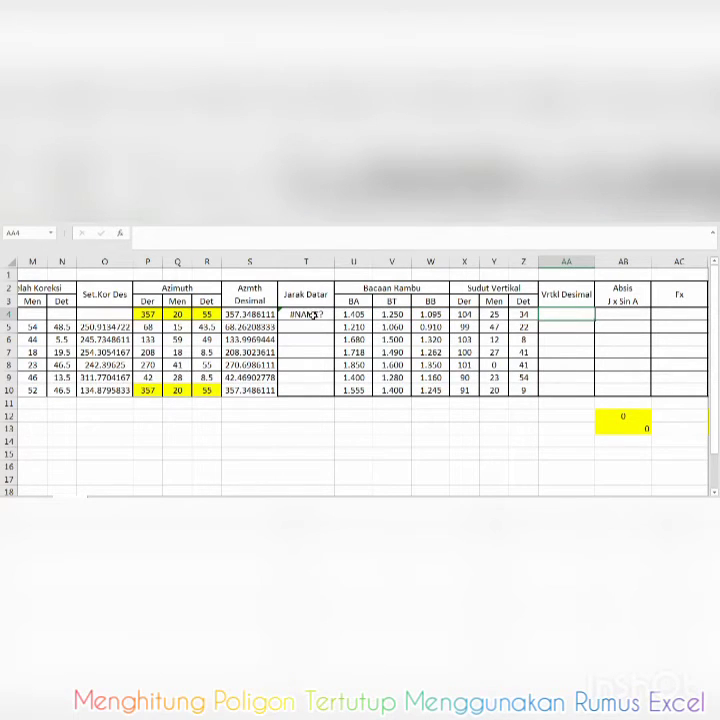
{"action": "left_click", "coordinate": [313, 316]}
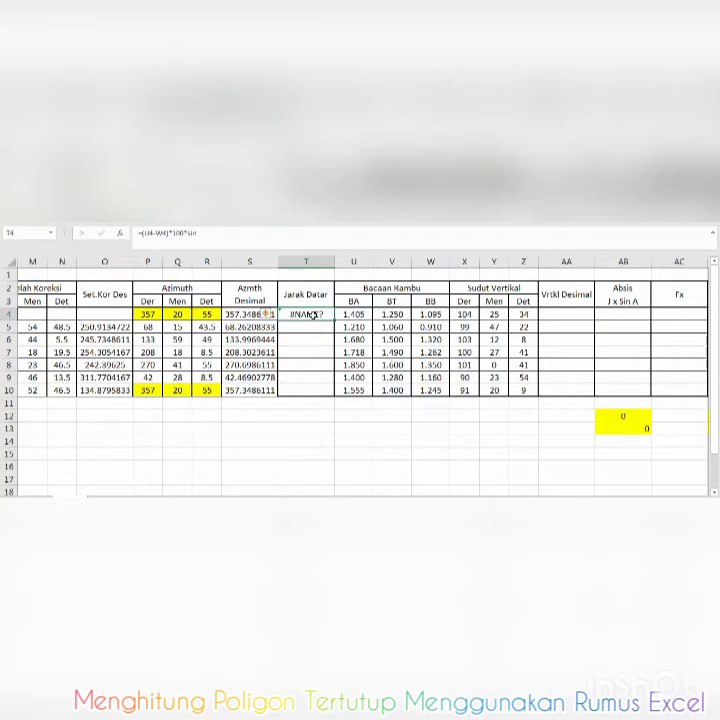
{"action": "key", "text": "Delete"}
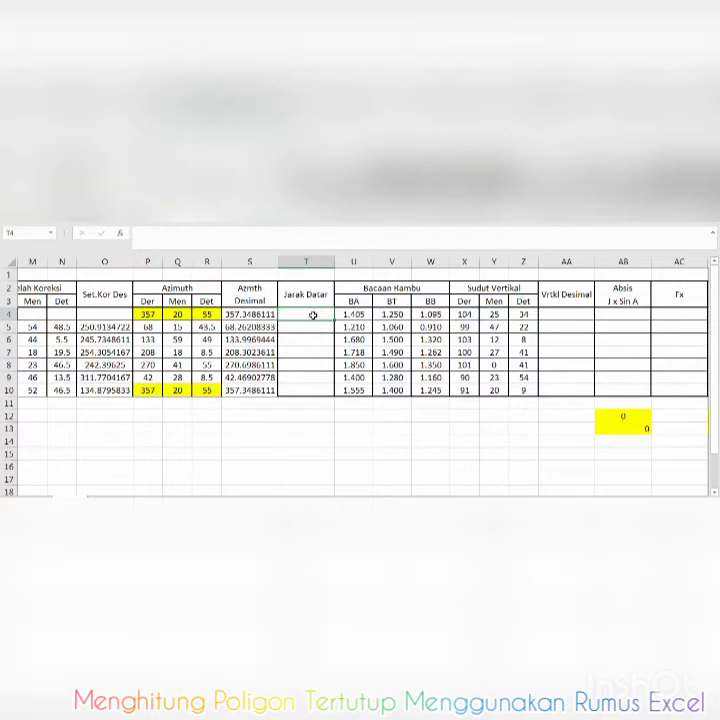
Convert the vertical angle to decimal degrees in AA4 with =X4+Y4/60+Z4/3600 and fill the formula down to AA10
{"action": "left_click", "coordinate": [557, 316]}
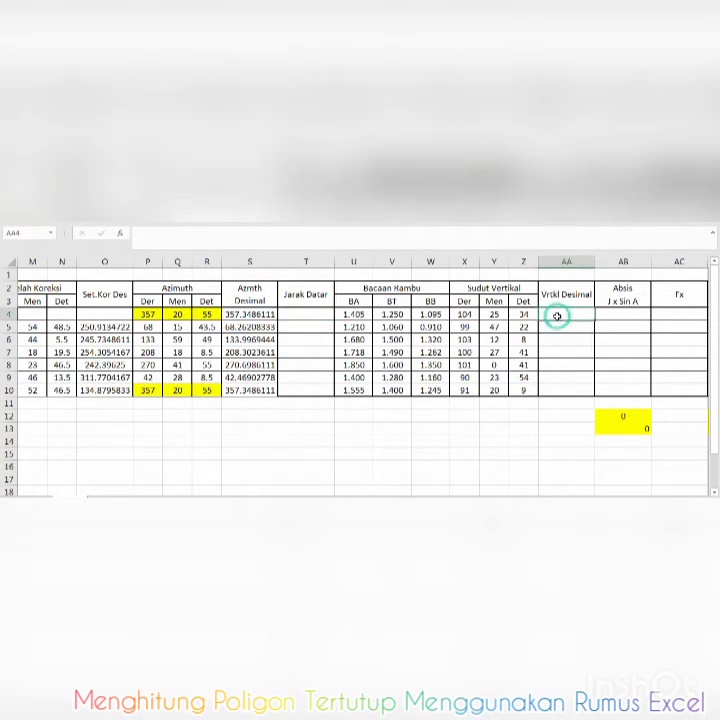
{"action": "type", "text": "="}
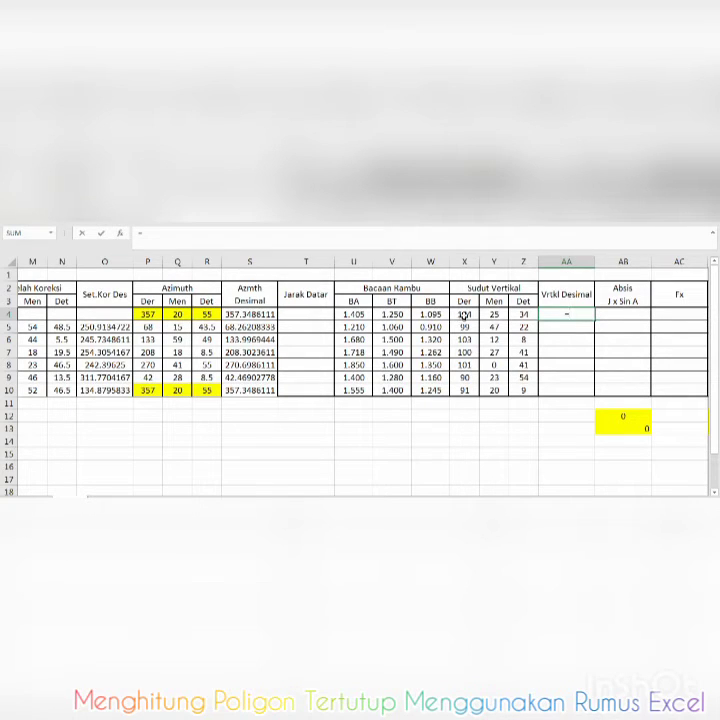
{"action": "left_click", "coordinate": [463, 315]}
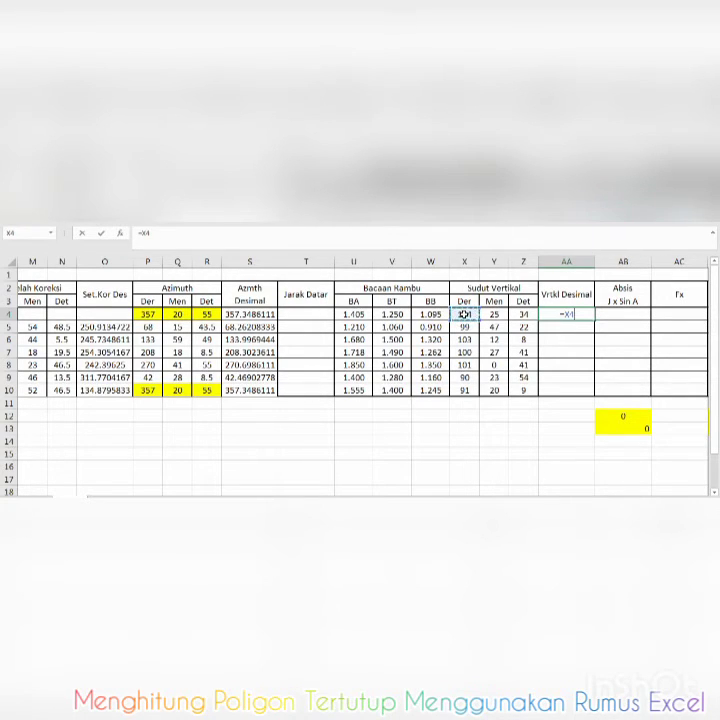
{"action": "type", "text": "+"}
{"action": "left_click", "coordinate": [493, 315]}
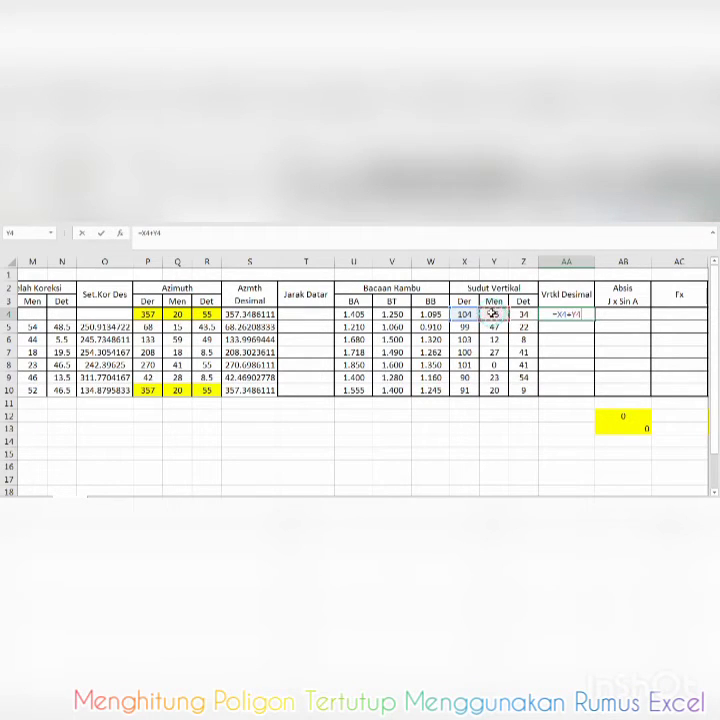
{"action": "type", "text": "/60"}
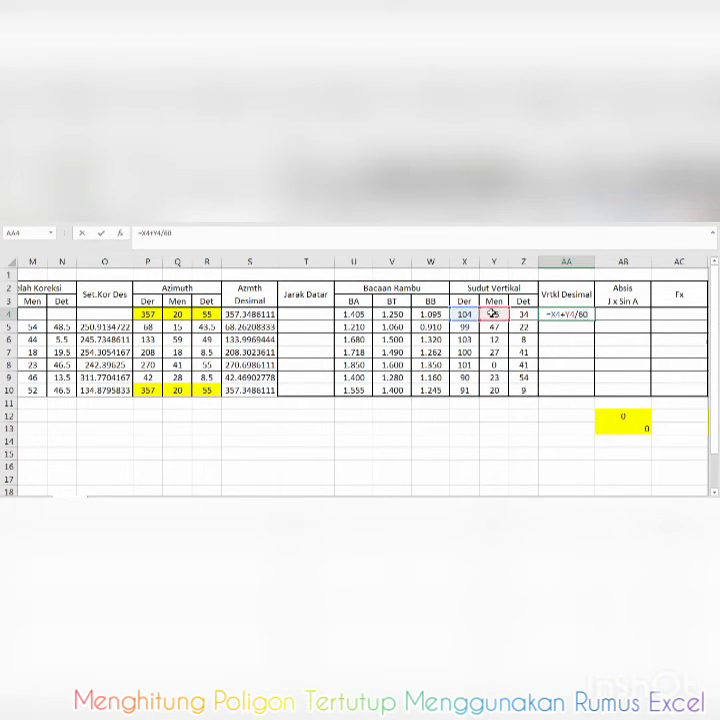
{"action": "type", "text": "+"}
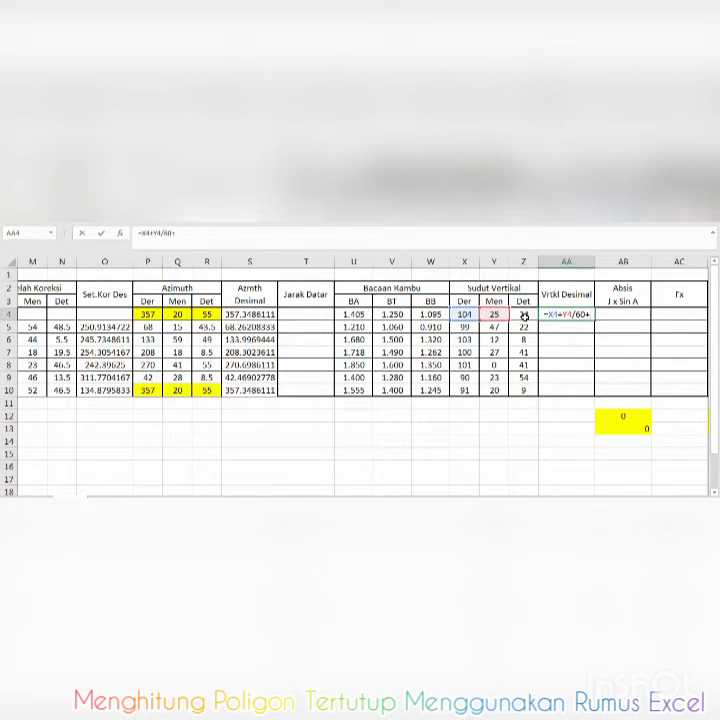
{"action": "left_click", "coordinate": [524, 314]}
{"action": "type", "text": "/3"}
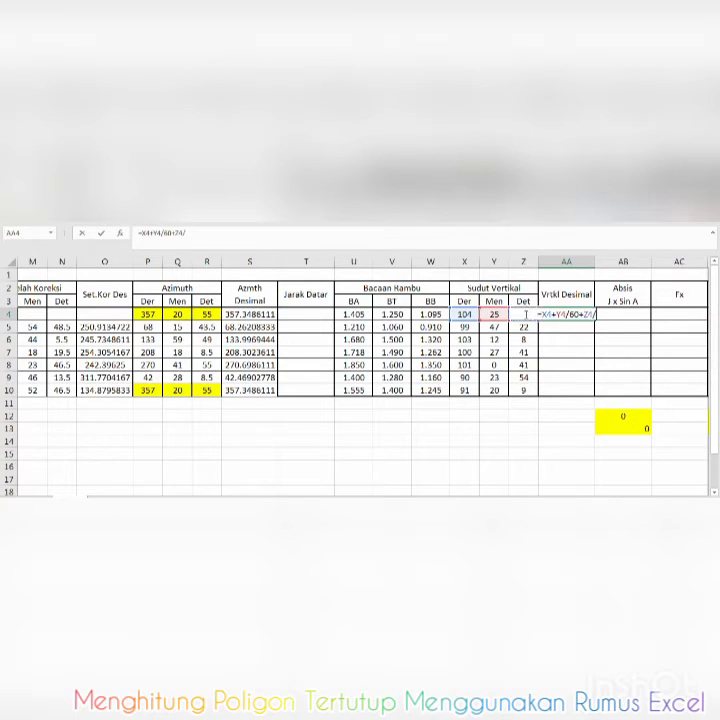
{"action": "type", "text": "600"}
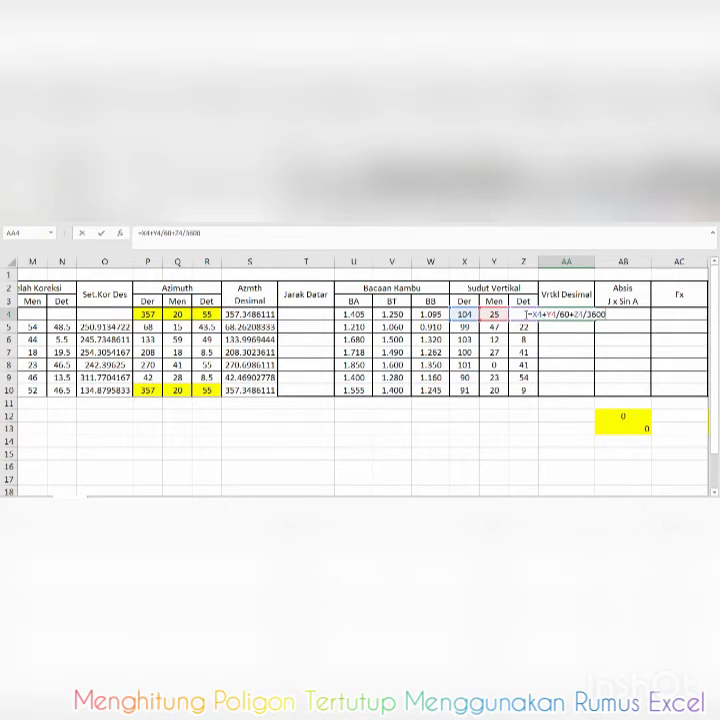
{"action": "key", "text": "Return"}
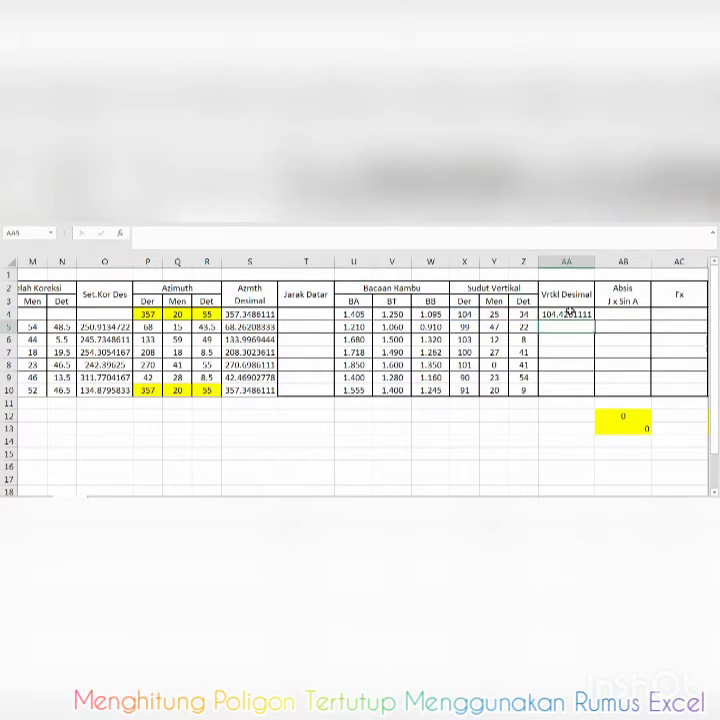
{"action": "left_click", "coordinate": [566, 314]}
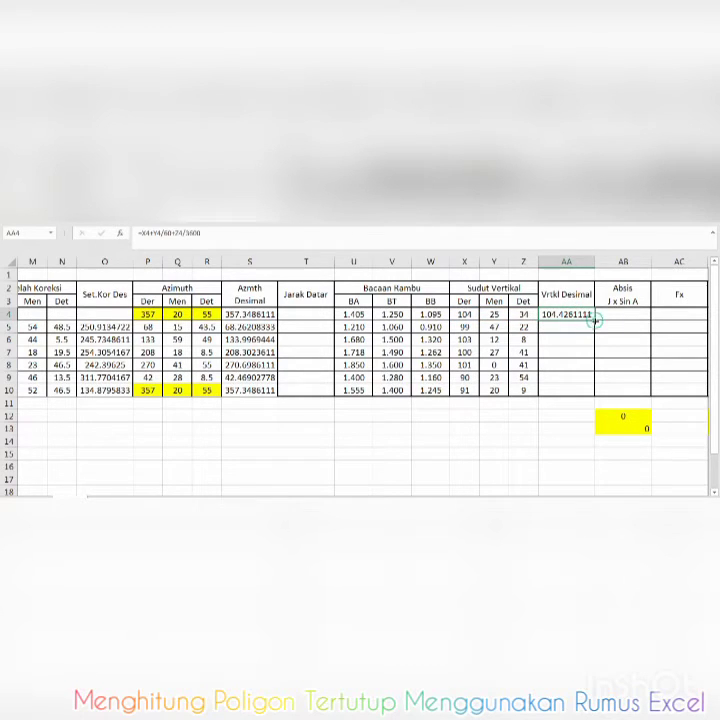
{"action": "left_click_drag", "start_coordinate": [594, 320], "coordinate": [594, 397]}
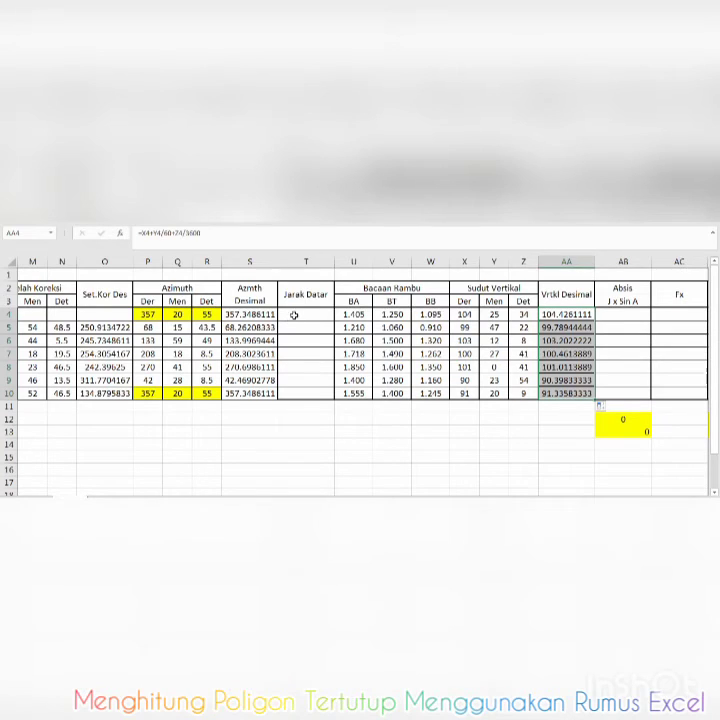
Begin the horizontal distance formula in T4 as =(U4-W4)*100*sin(, using the upper and lower staff readings
{"action": "left_click", "coordinate": [294, 314]}
{"action": "type", "text": "="}
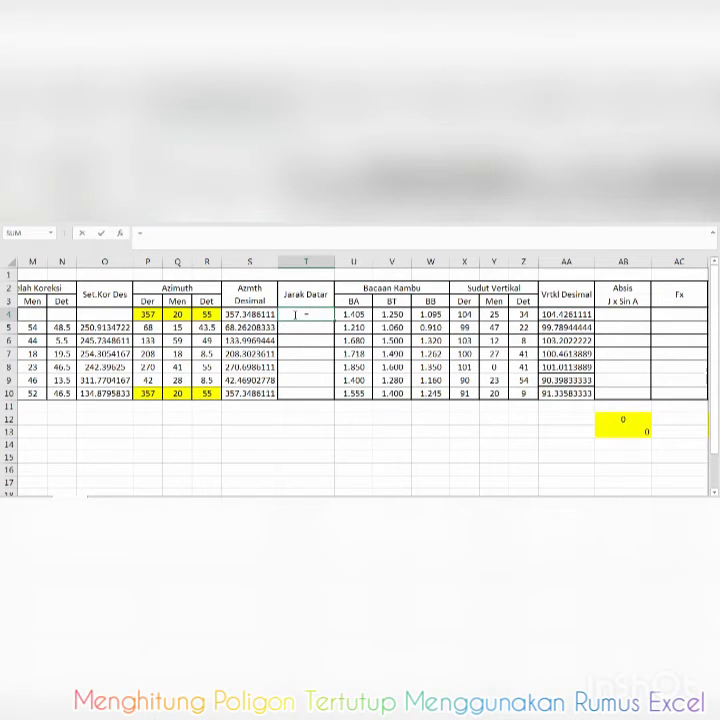
{"action": "type", "text": "("}
{"action": "left_click", "coordinate": [349, 313]}
{"action": "type", "text": "-"}
{"action": "left_click", "coordinate": [425, 314]}
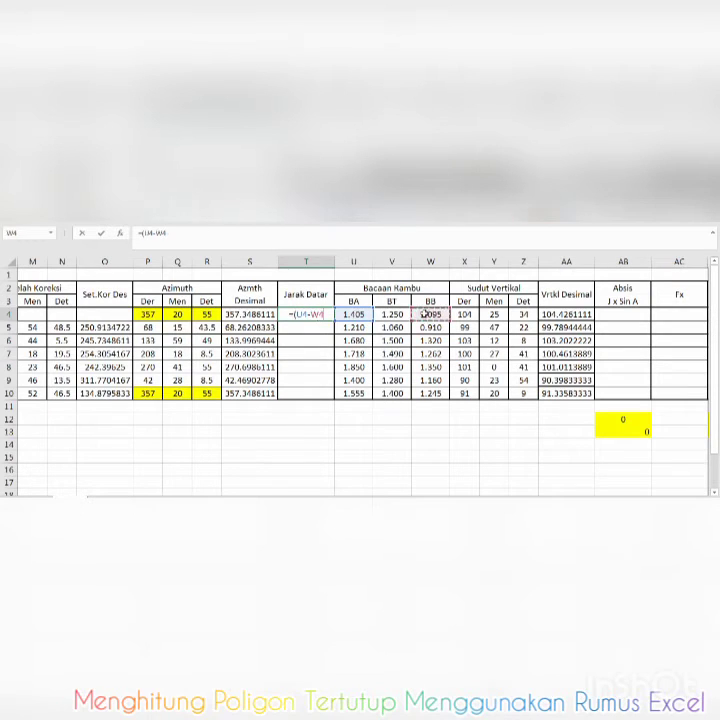
{"action": "type", "text": ")*"}
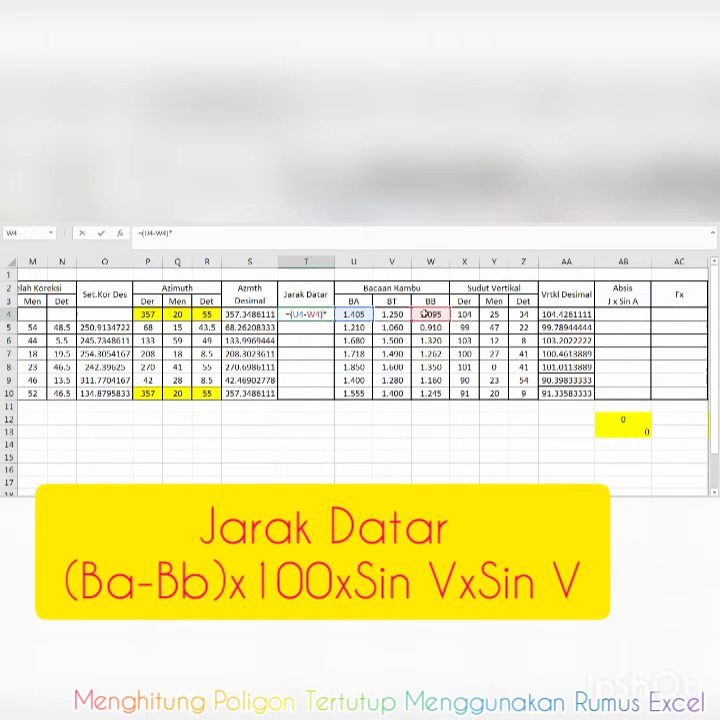
{"action": "type", "text": "100"}
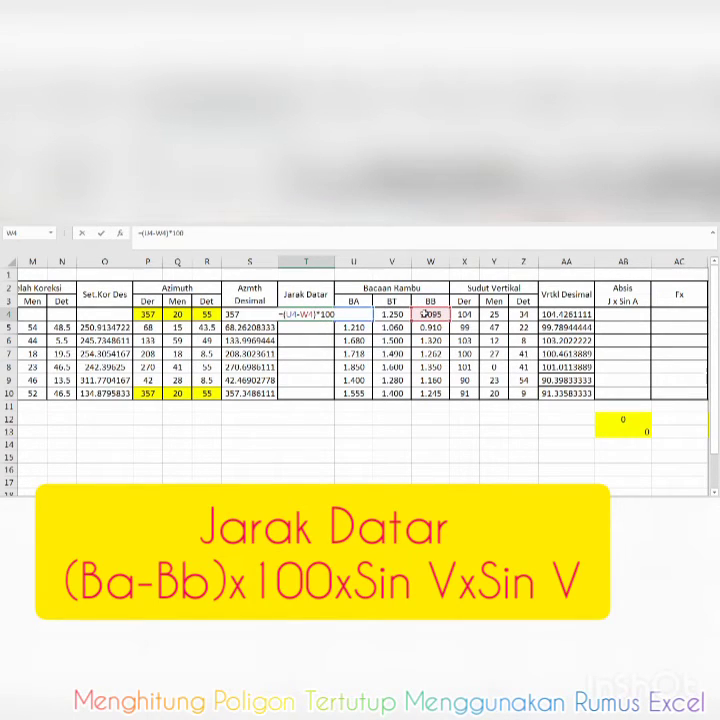
{"action": "type", "text": "*sin"}
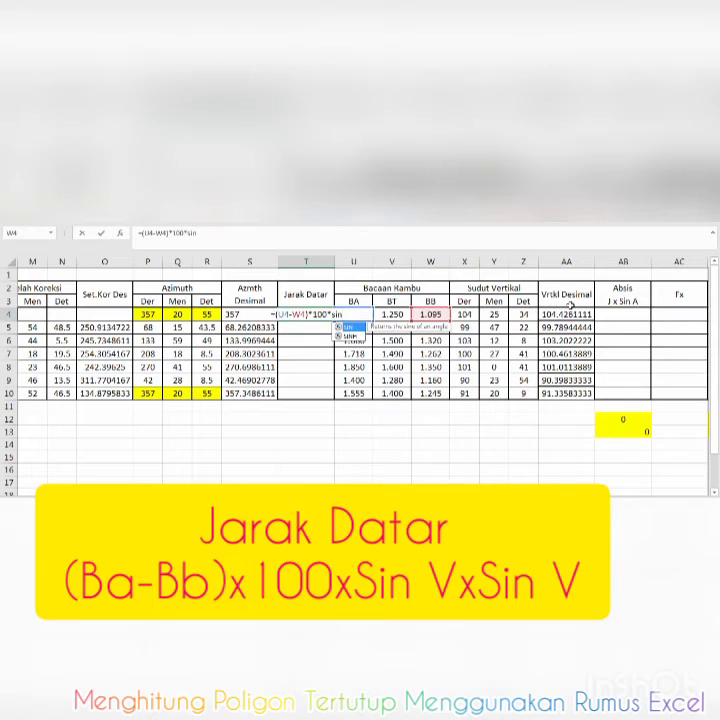
{"action": "type", "text": "("}
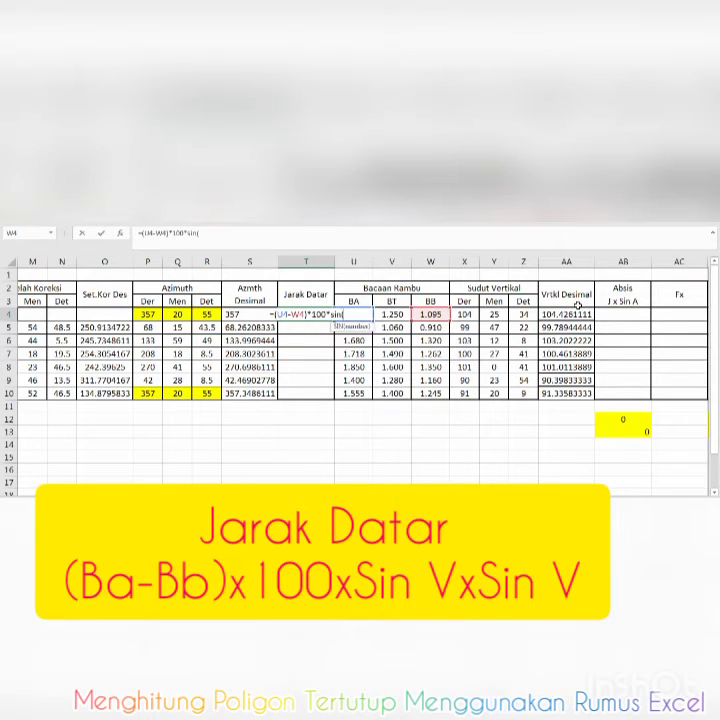
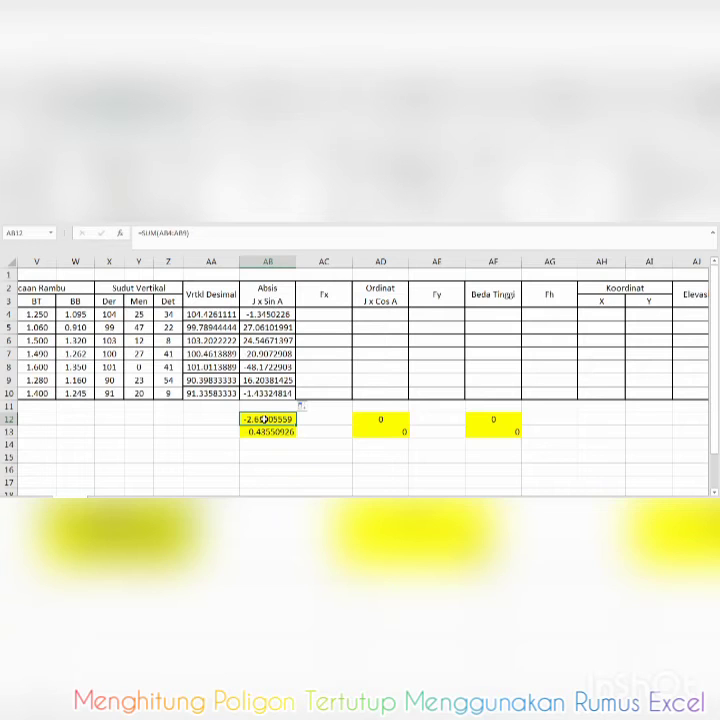
Total the abscissas of the first six sides in AB12 with =SUM(AB4:AB9)
{"action": "type", "text": "="}
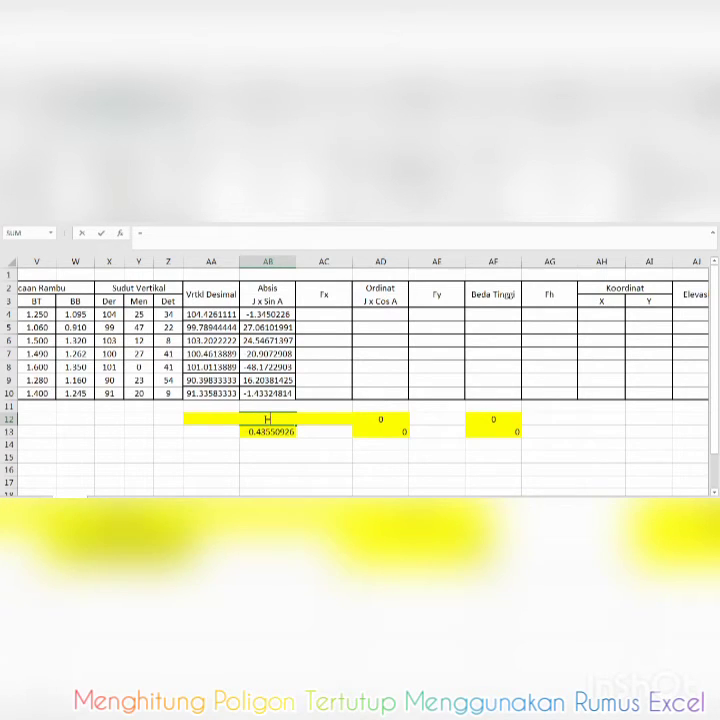
{"action": "type", "text": "sum("}
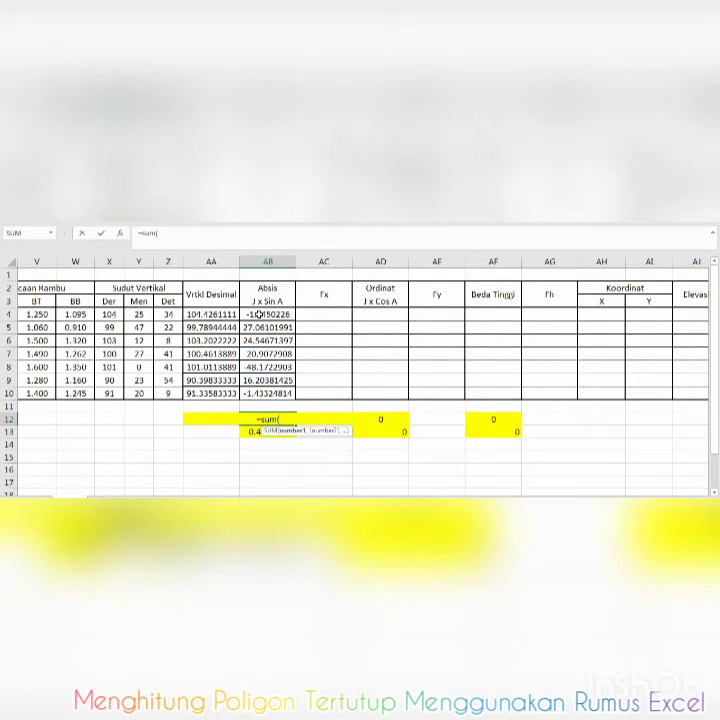
{"action": "left_click_drag", "start_coordinate": [259, 314], "coordinate": [264, 376]}
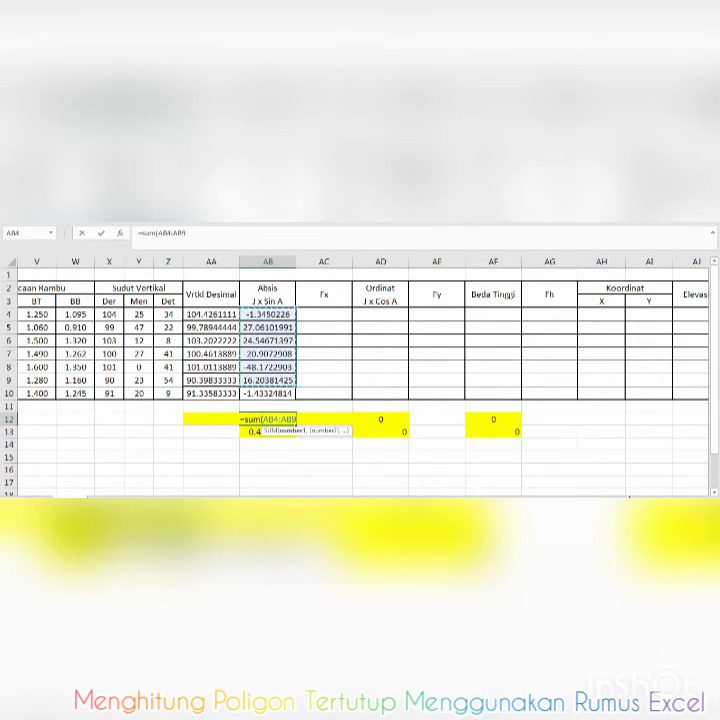
{"action": "left_click_drag", "start_coordinate": [629, 502], "coordinate": [568, 502]}
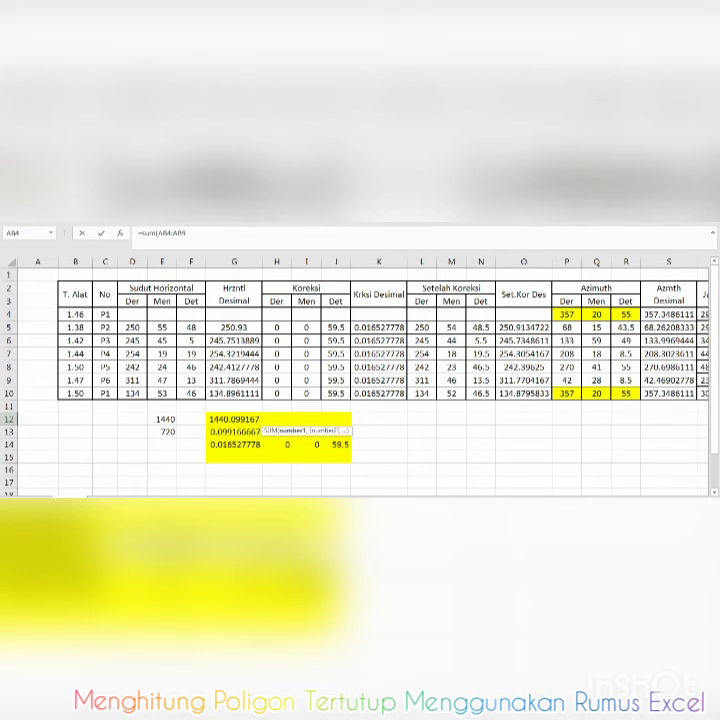
{"action": "left_click_drag", "start_coordinate": [517, 502], "coordinate": [629, 502]}
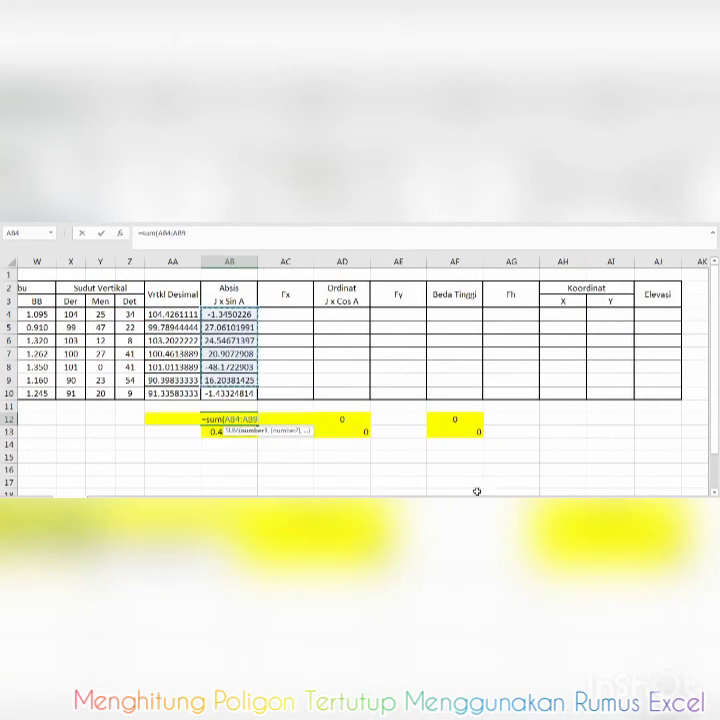
{"action": "type", "text": ")"}
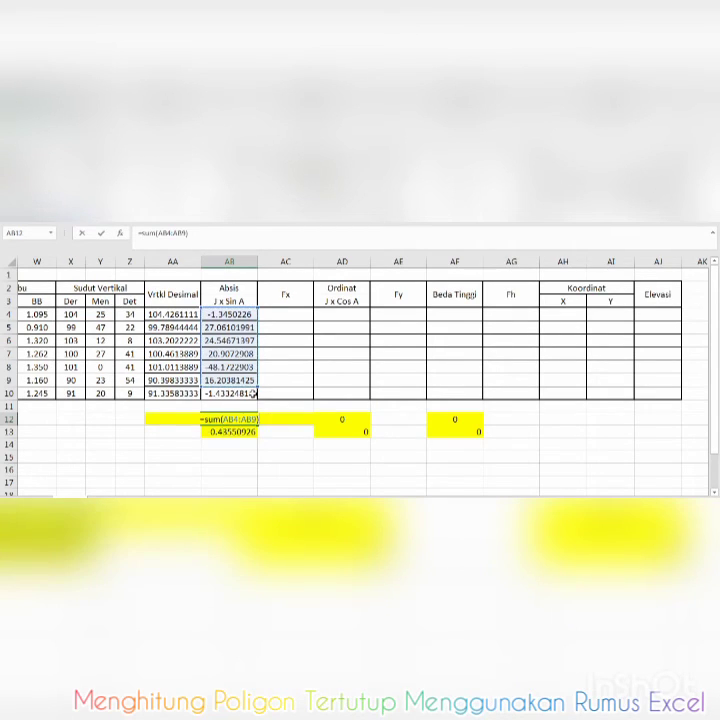
{"action": "key", "text": "Return"}
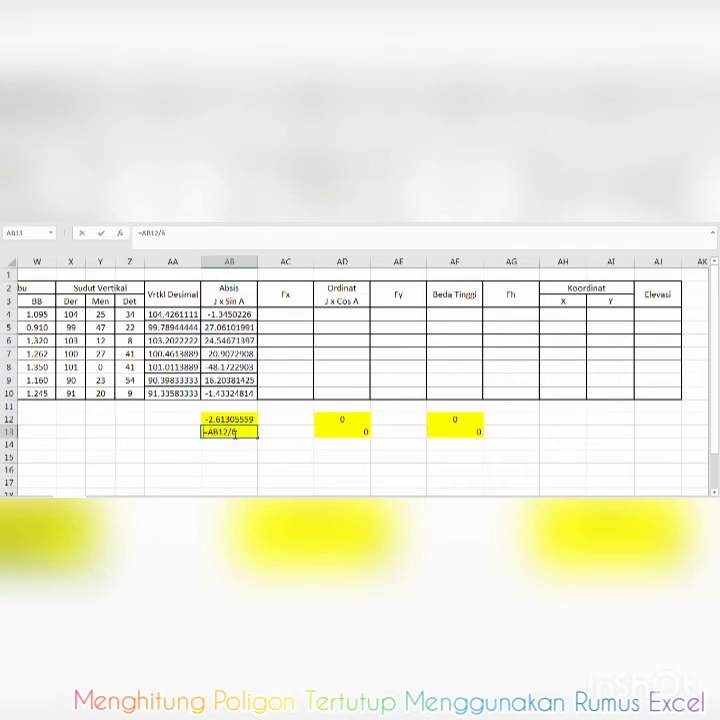
Compute the abscissa correction in AB13 by dividing the abscissa total by six points with =AB12/6
{"action": "type", "text": "="}
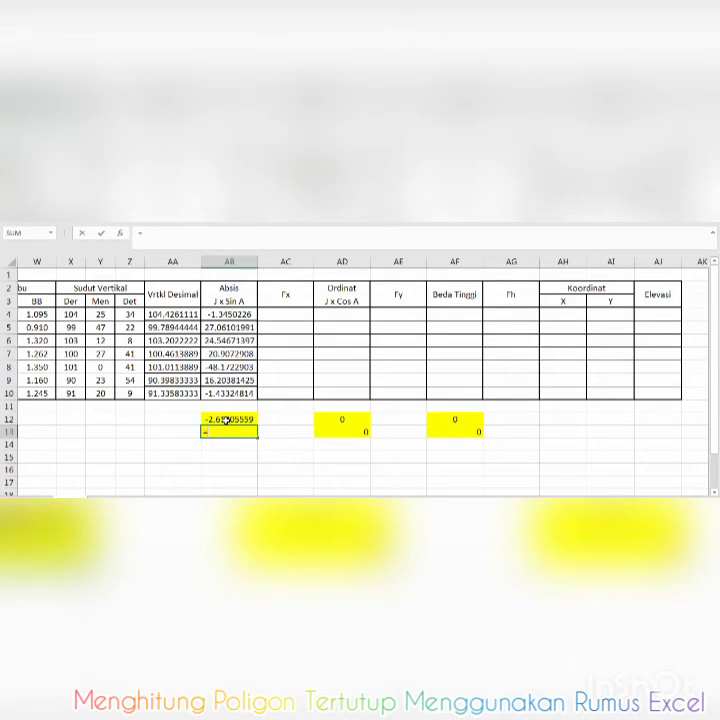
{"action": "left_click", "coordinate": [227, 421]}
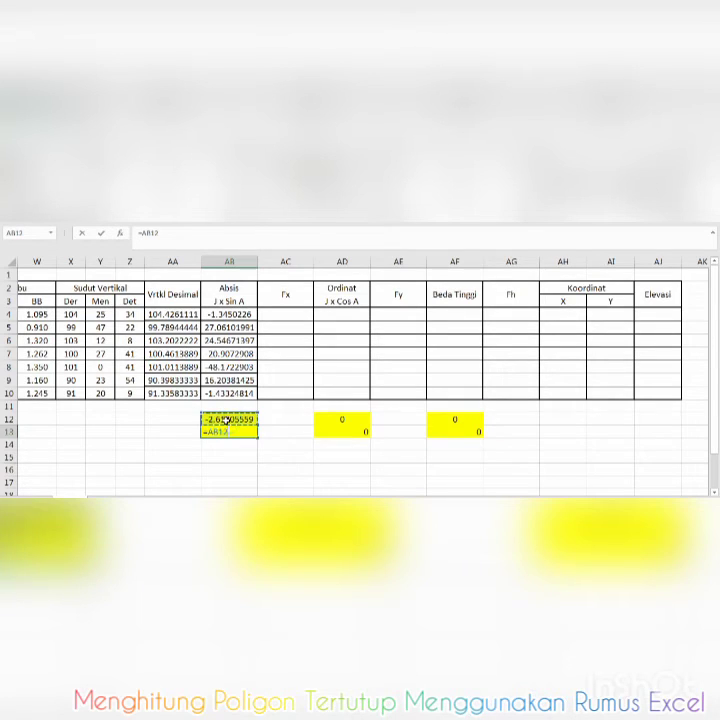
{"action": "type", "text": "/6"}
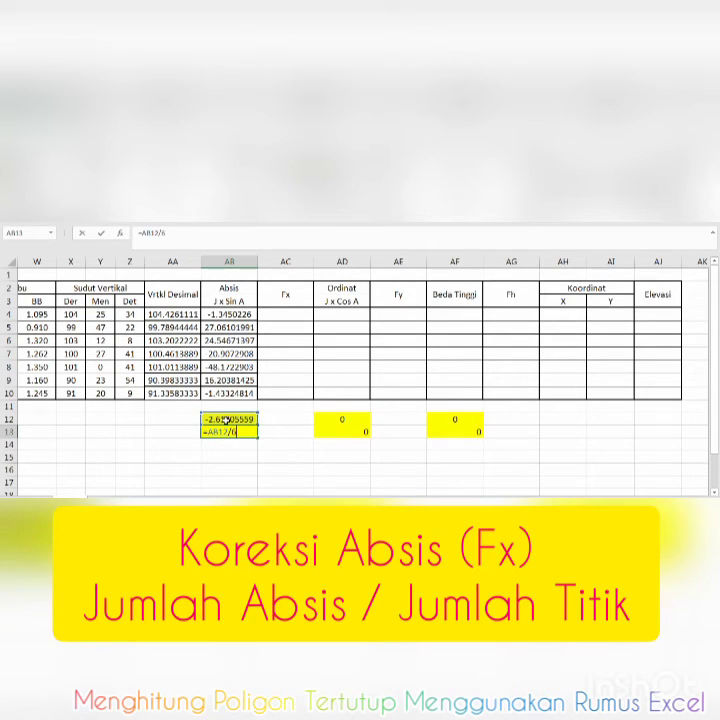
{"action": "key", "text": "Return"}
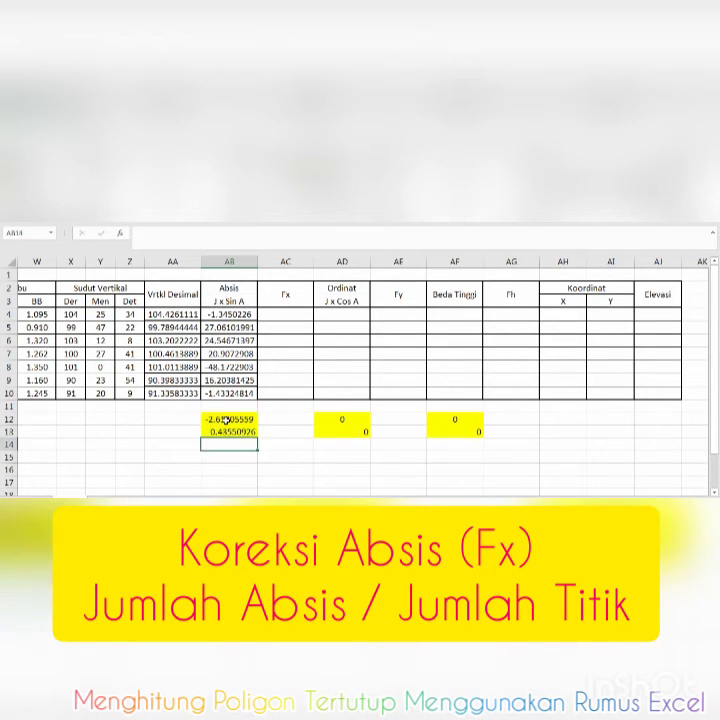
{"action": "left_click", "coordinate": [228, 432]}
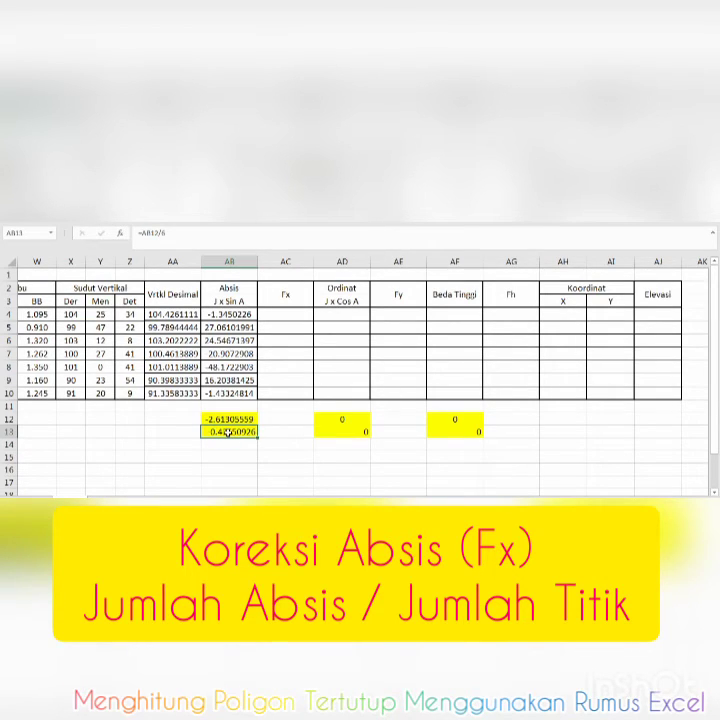
Enter the Fx correction in AC4 as the absolute reference =$AB$13 and fill it down to AC9
{"action": "left_click", "coordinate": [268, 316]}
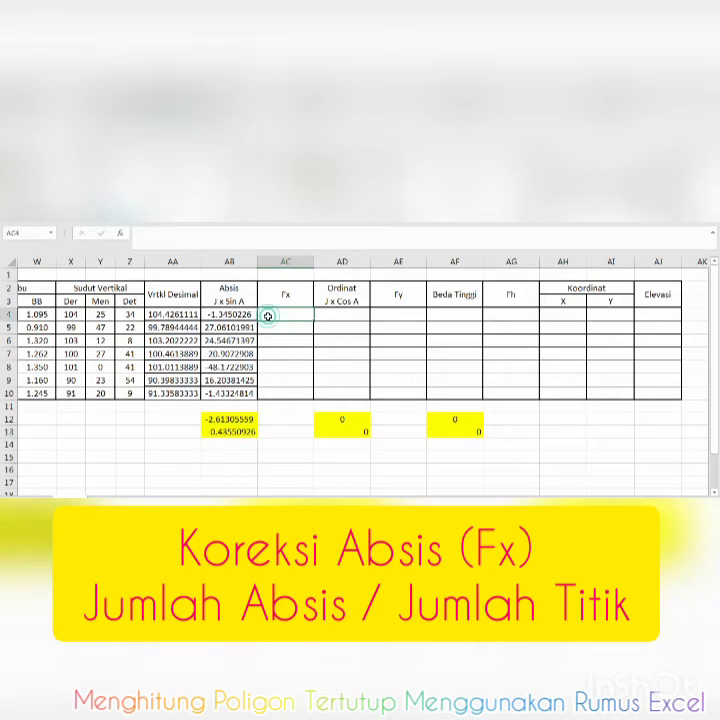
{"action": "type", "text": "="}
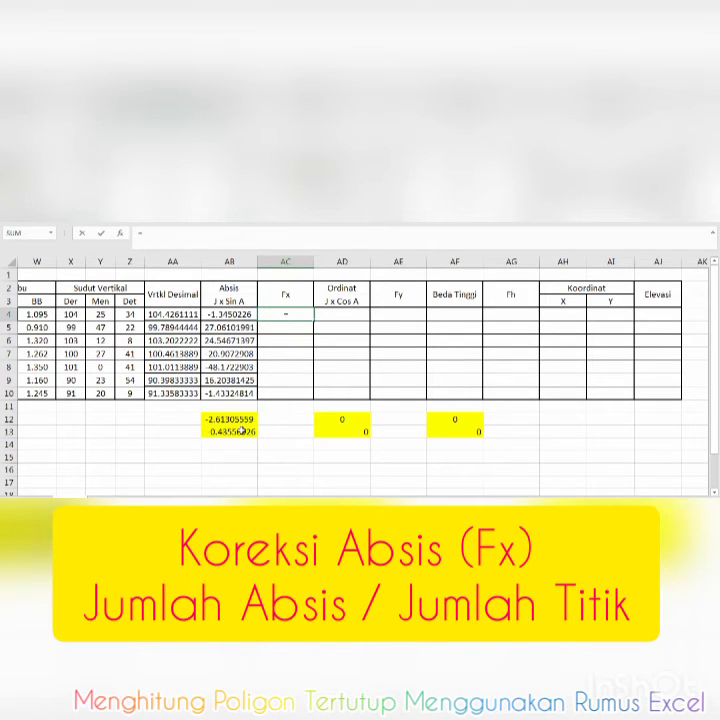
{"action": "left_click", "coordinate": [241, 430]}
{"action": "key", "text": "F4"}
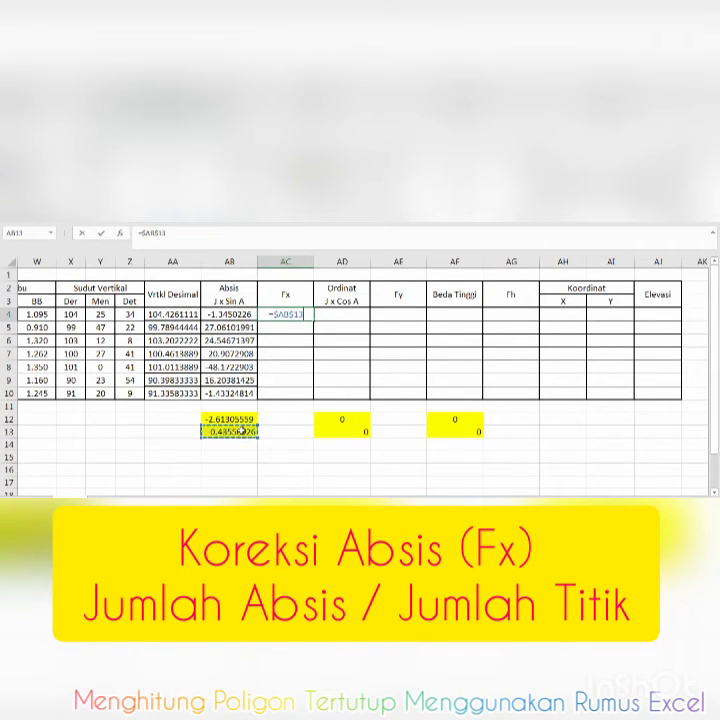
{"action": "key", "text": "Return"}
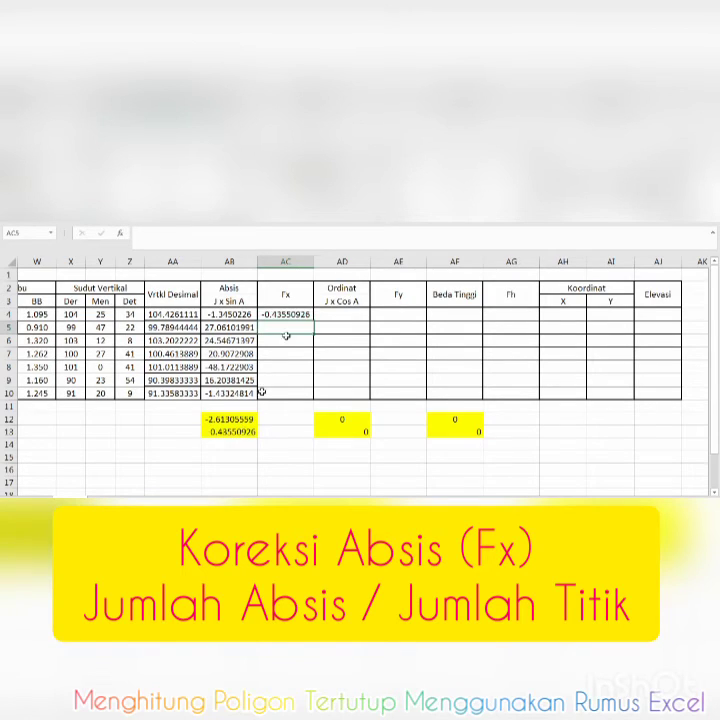
{"action": "left_click", "coordinate": [300, 315]}
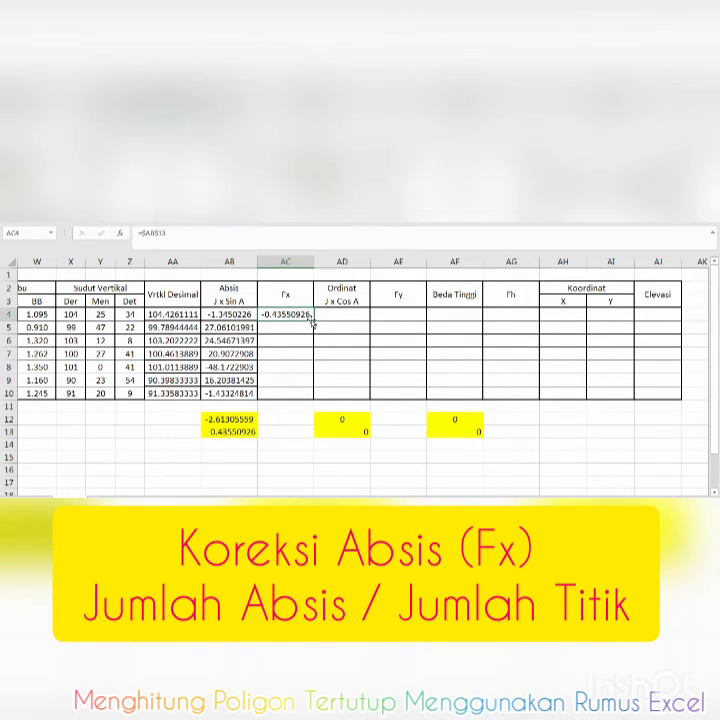
{"action": "left_click_drag", "start_coordinate": [313, 320], "coordinate": [316, 391]}
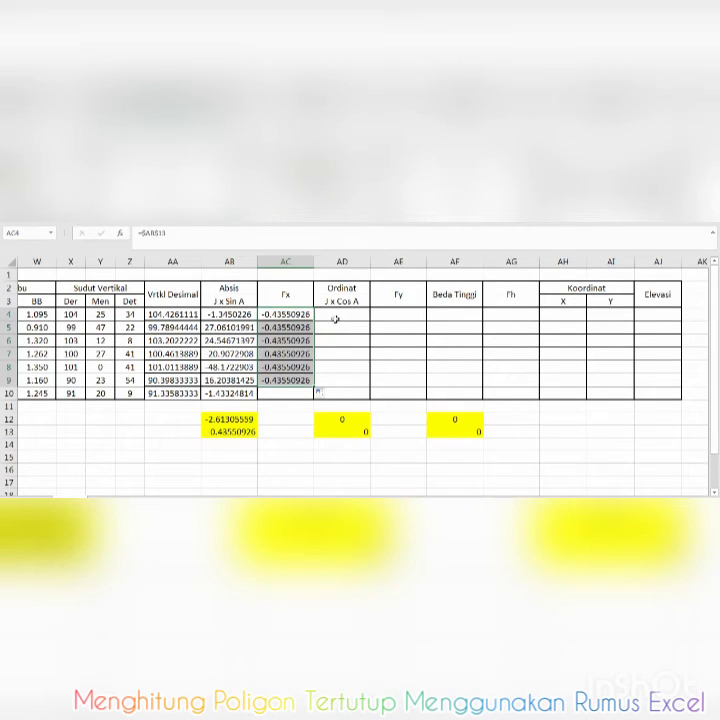
Calculate the ordinate in AD4 with =COS(S4*PI()/180)*T4 and fill the formula down to AD9
{"action": "left_click", "coordinate": [335, 316]}
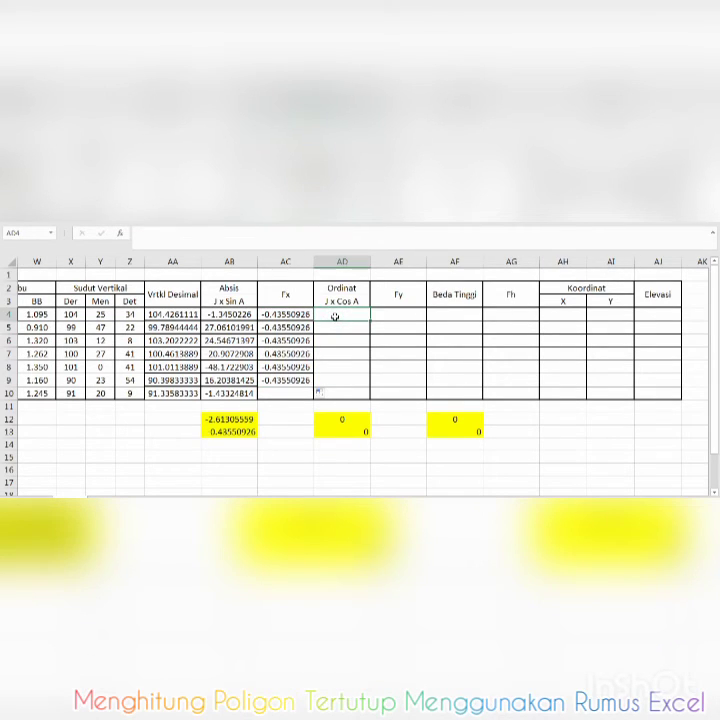
{"action": "type", "text": "="}
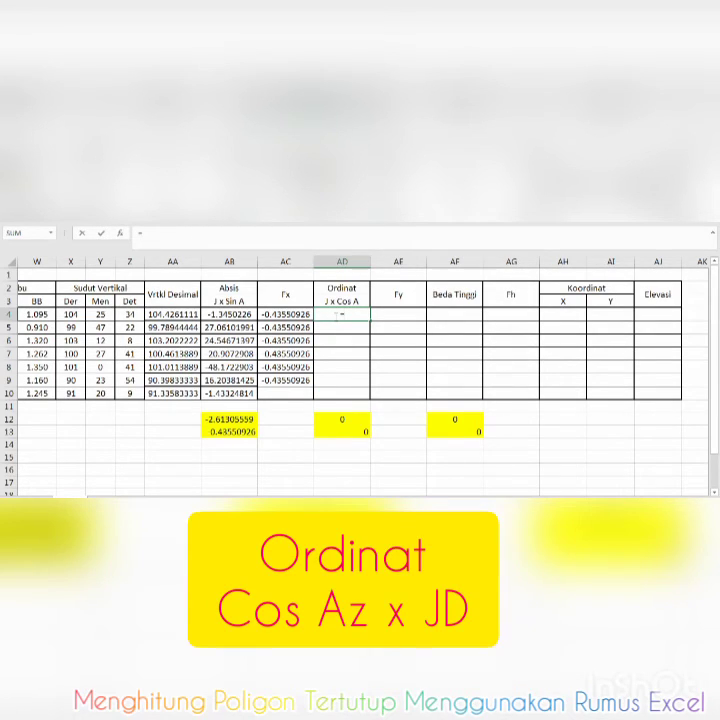
{"action": "type", "text": "cos"}
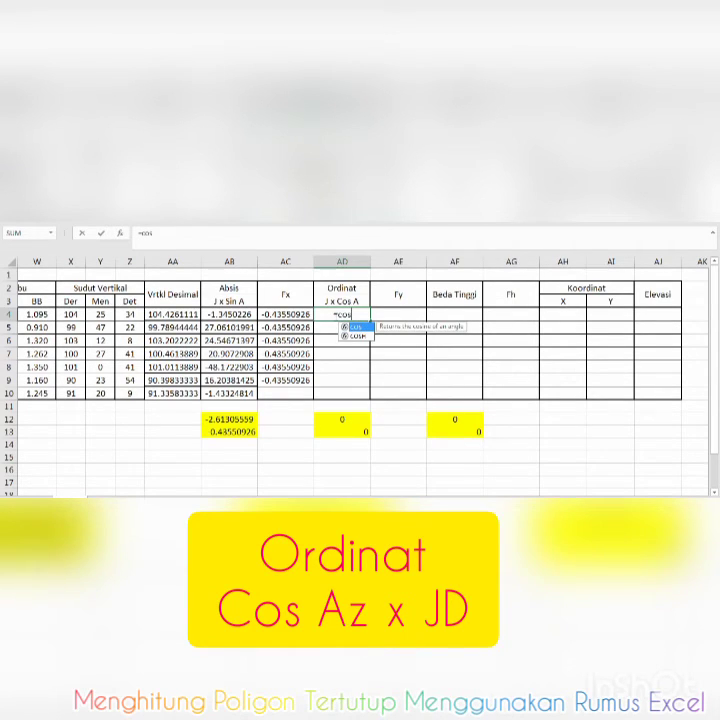
{"action": "type", "text": "("}
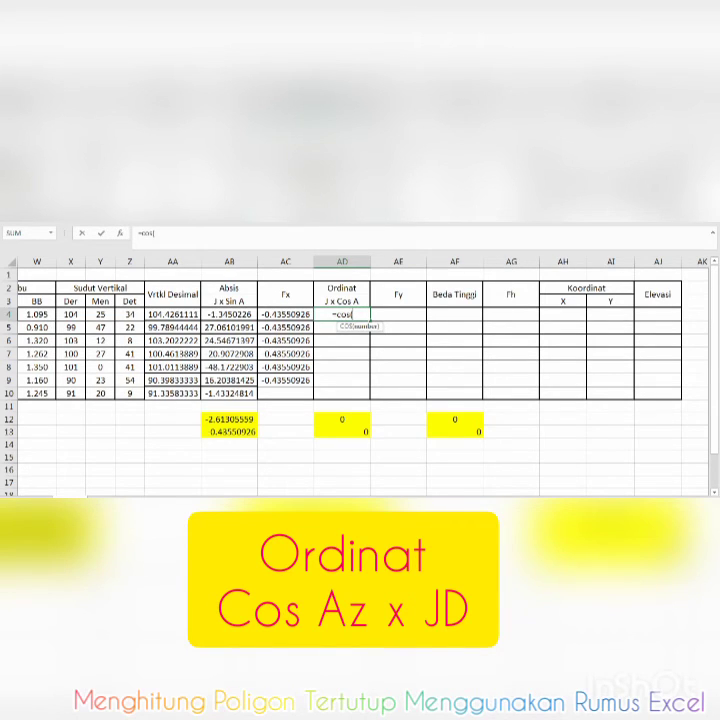
{"action": "scroll", "coordinate": [121, 396], "scroll_direction": "left", "scroll_amount": 4}
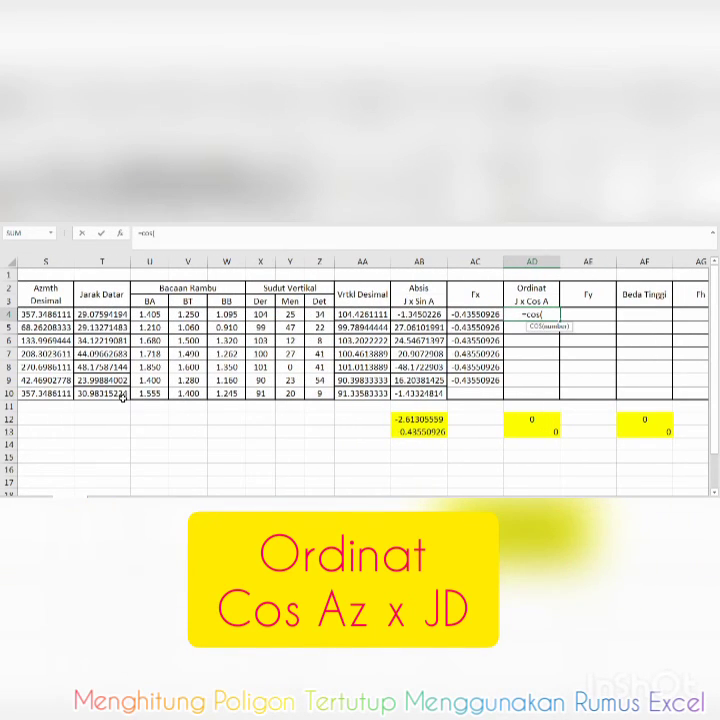
{"action": "left_click", "coordinate": [47, 314]}
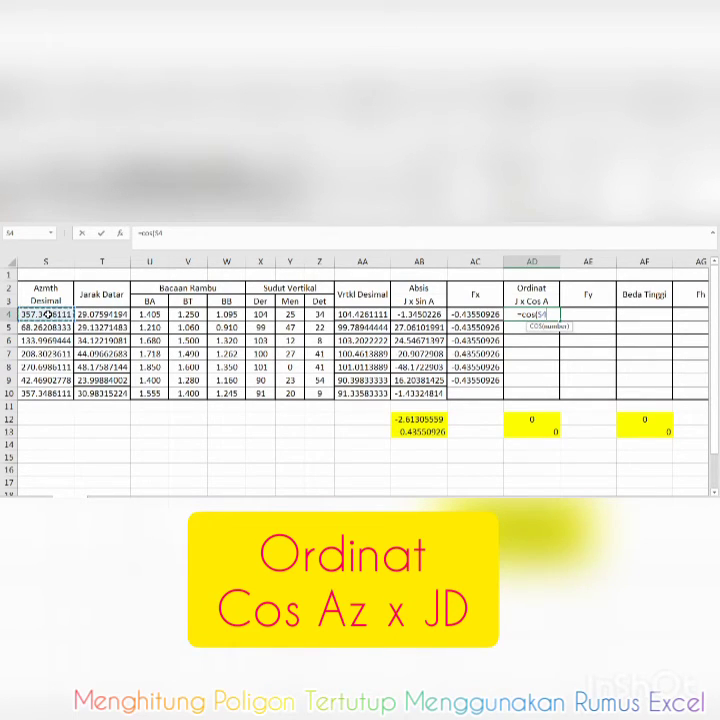
{"action": "type", "text": "*PI"}
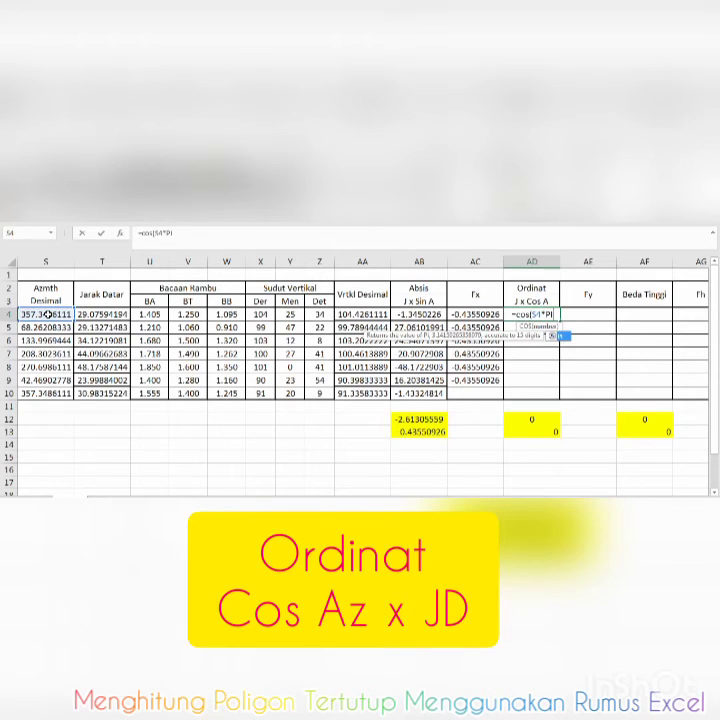
{"action": "type", "text": "()/"}
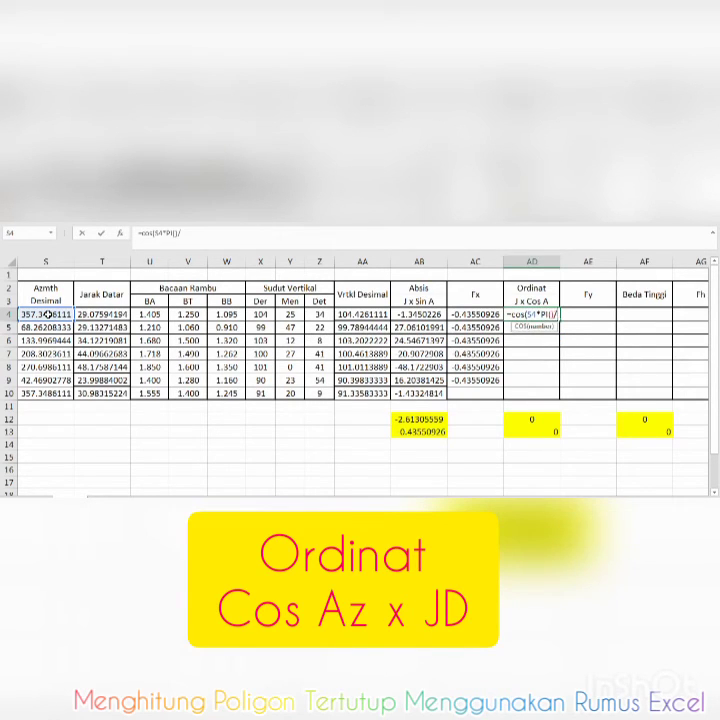
{"action": "type", "text": "180"}
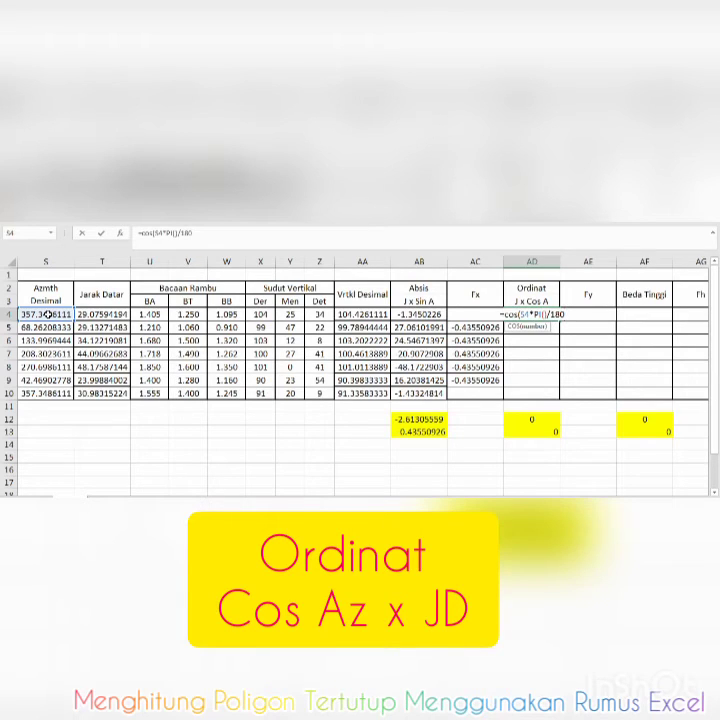
{"action": "type", "text": ")"}
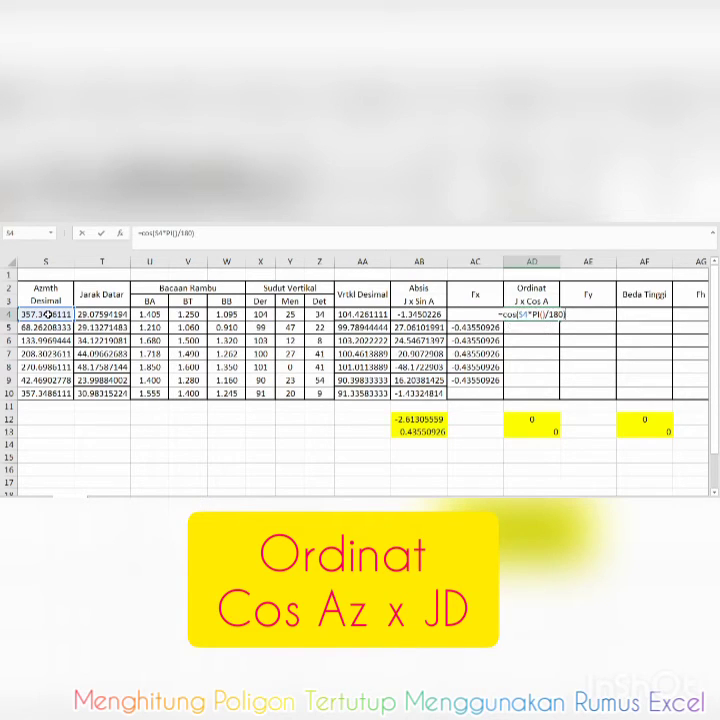
{"action": "type", "text": "*"}
{"action": "left_click", "coordinate": [88, 314]}
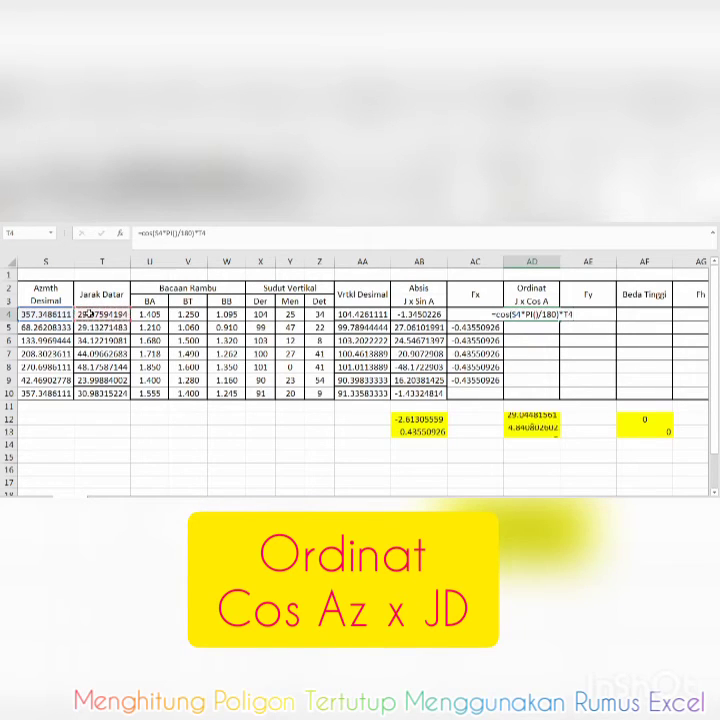
{"action": "key", "text": "Return"}
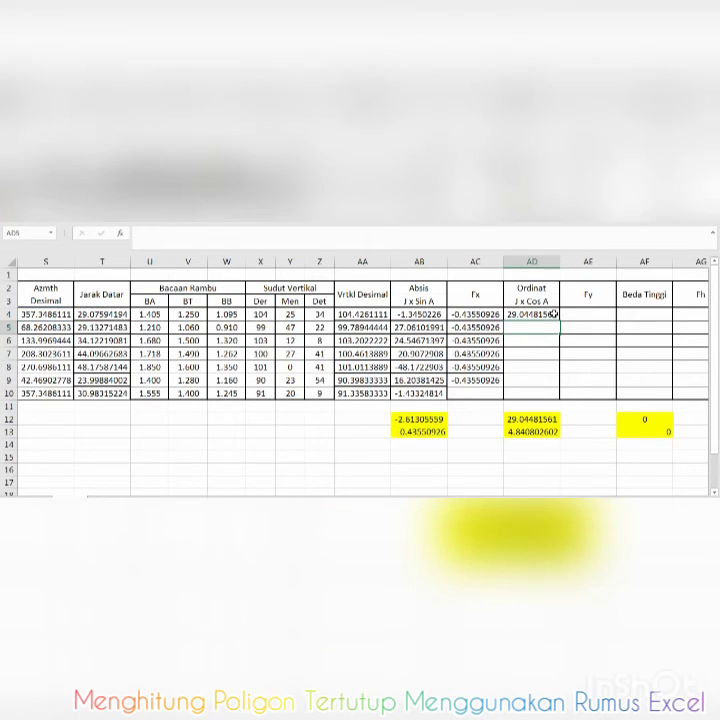
{"action": "left_click", "coordinate": [553, 314]}
{"action": "left_click_drag", "start_coordinate": [560, 322], "coordinate": [561, 391]}
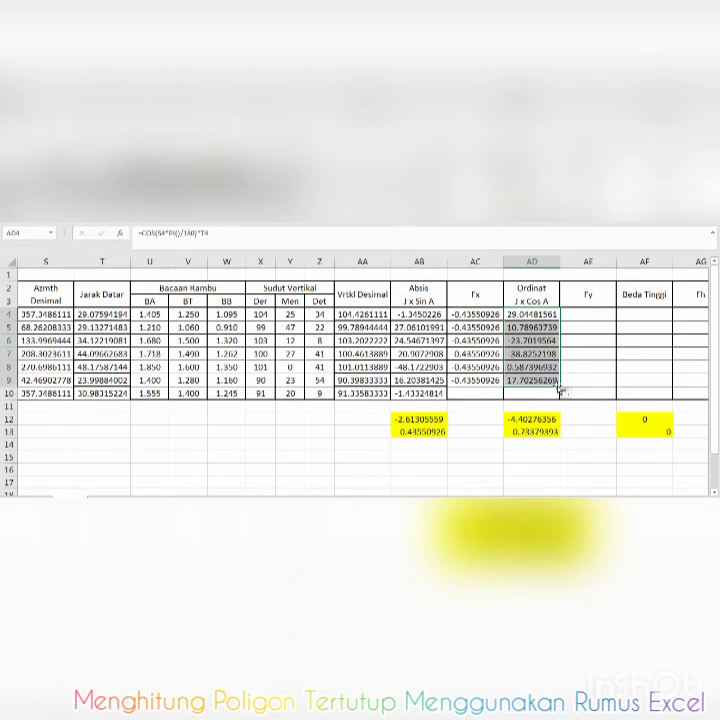
Clear the surplus abscissa in AB10 and total the ordinates of the six sides in AD12 with =SUM(AD4:AD9)
{"action": "left_click", "coordinate": [418, 393]}
{"action": "key", "text": "Delete"}
{"action": "left_click", "coordinate": [513, 421]}
{"action": "type", "text": "="}
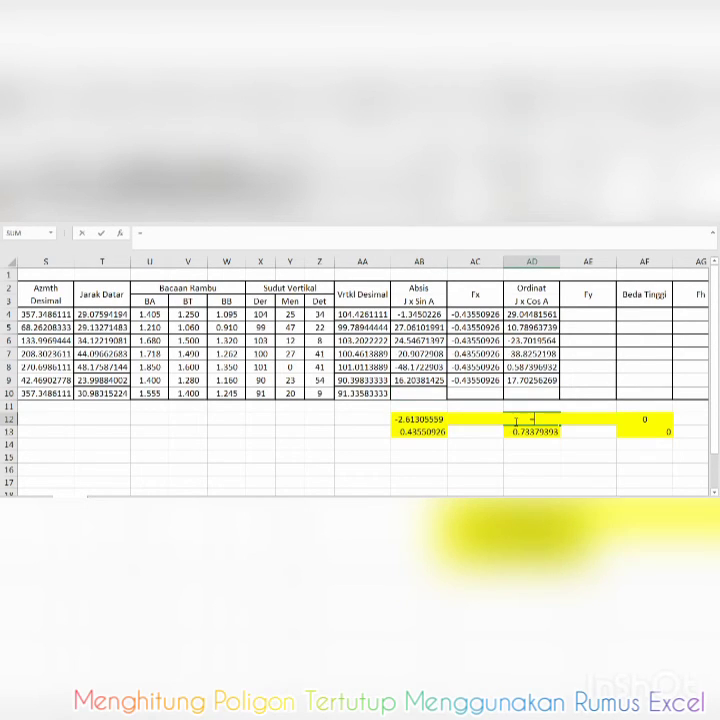
{"action": "type", "text": "sum("}
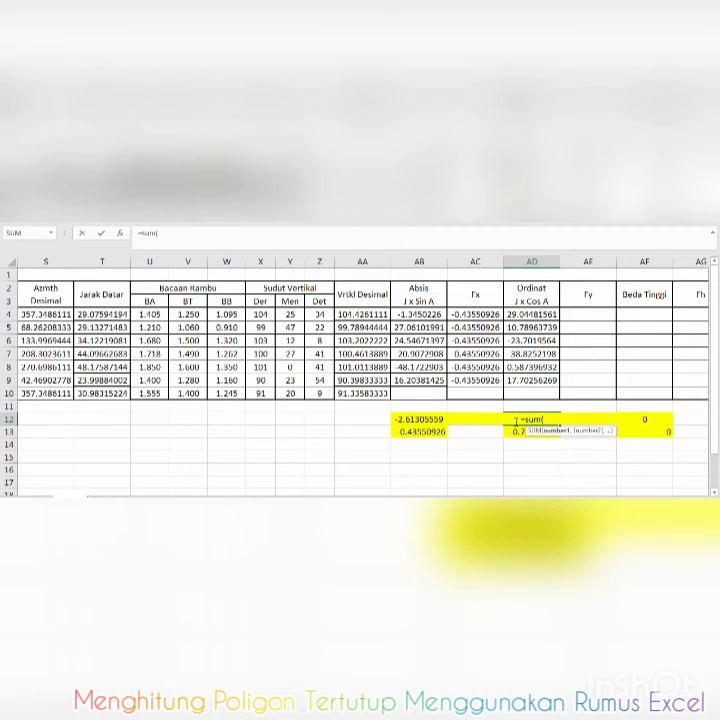
{"action": "left_click_drag", "start_coordinate": [520, 314], "coordinate": [518, 373]}
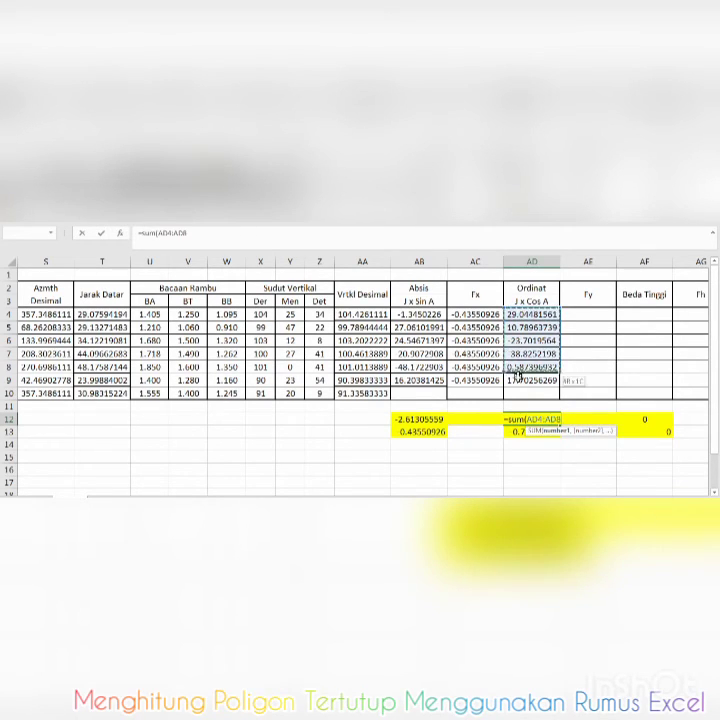
{"action": "key", "text": "Return"}
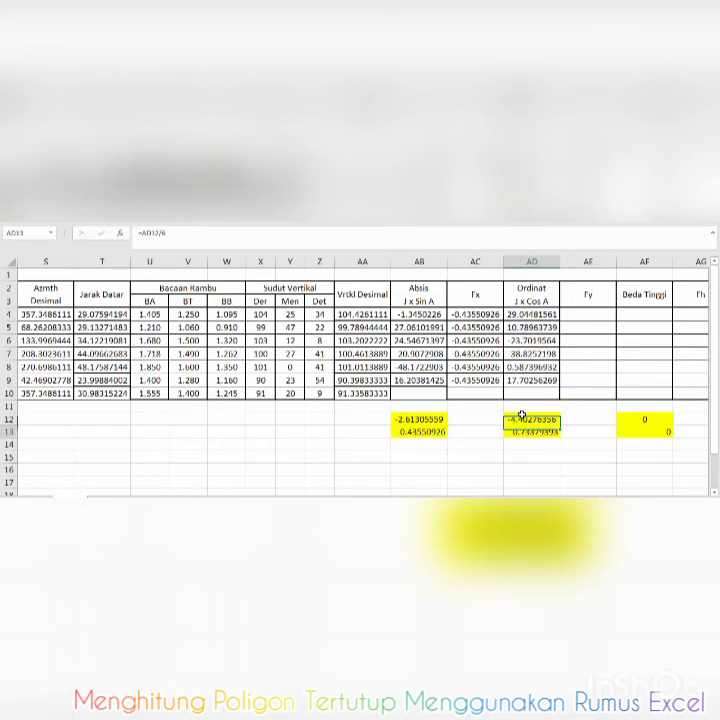
Compute the ordinate correction in AD13 by dividing the ordinate total by six points with =AD12/6
{"action": "type", "text": "="}
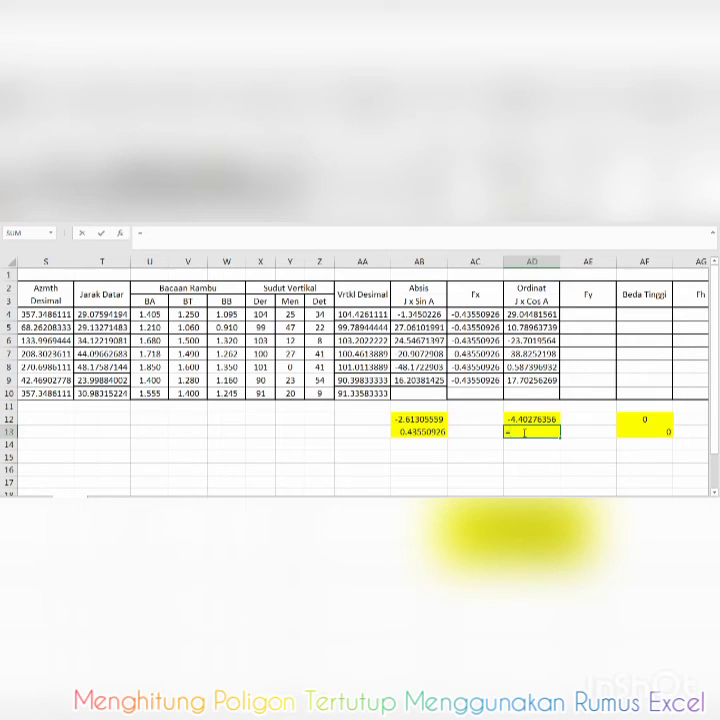
{"action": "type", "text": "AD12/6"}
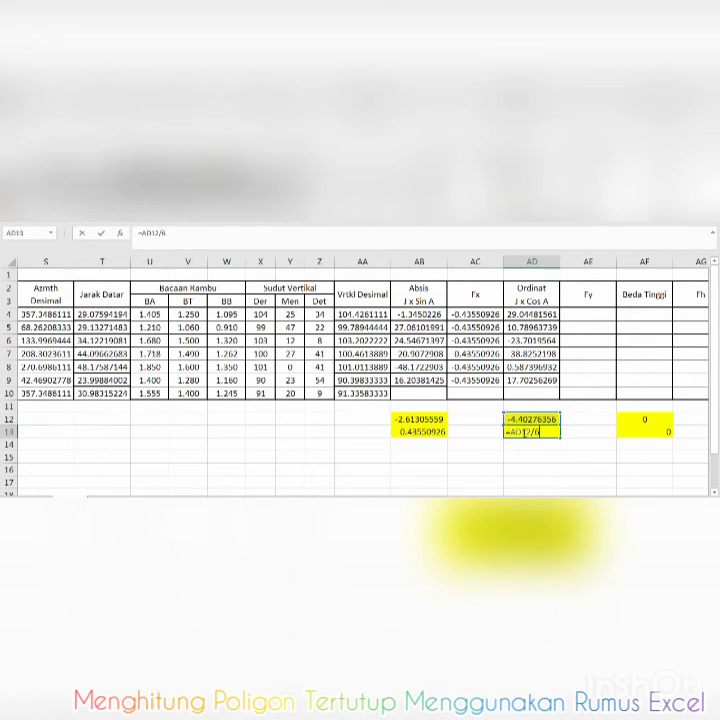
{"action": "key", "text": "Return"}
{"action": "left_click", "coordinate": [522, 432]}
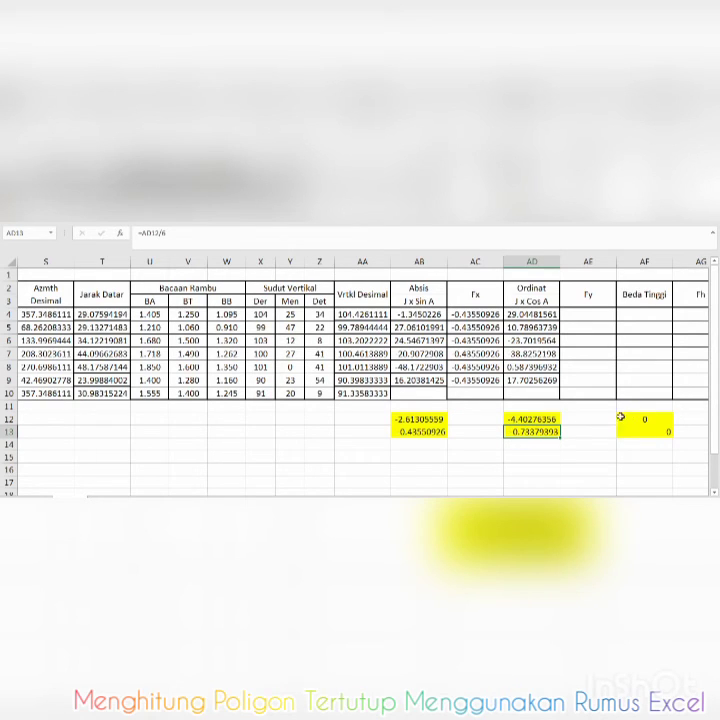
Enter the Fy correction in AE4 as the absolute reference =$AD$13 and fill it down to AE9
{"action": "left_click", "coordinate": [582, 313]}
{"action": "type", "text": "="}
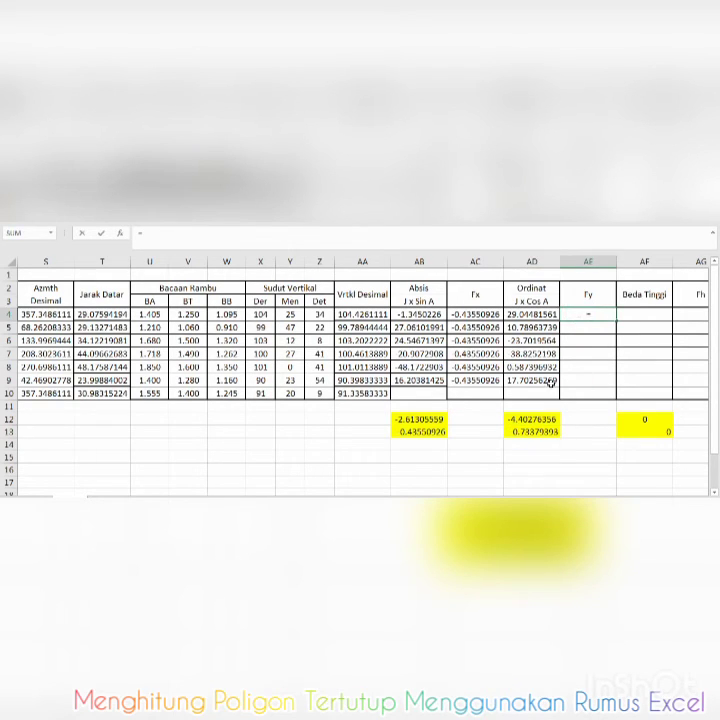
{"action": "left_click", "coordinate": [535, 432]}
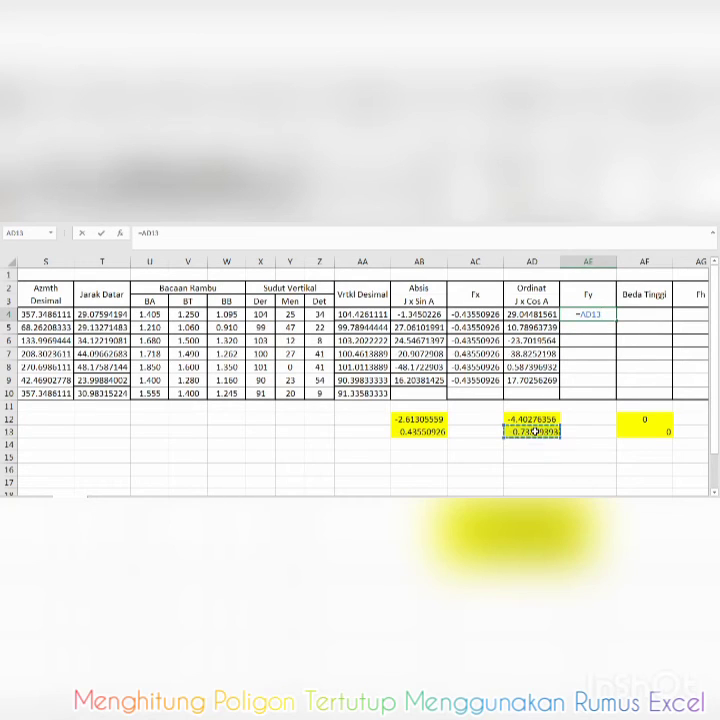
{"action": "key", "text": "Return"}
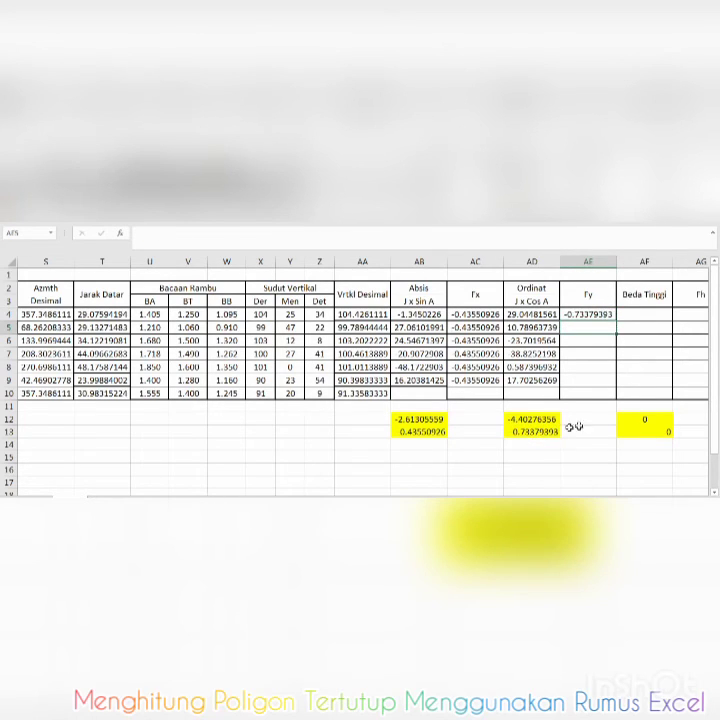
{"action": "left_click", "coordinate": [608, 315]}
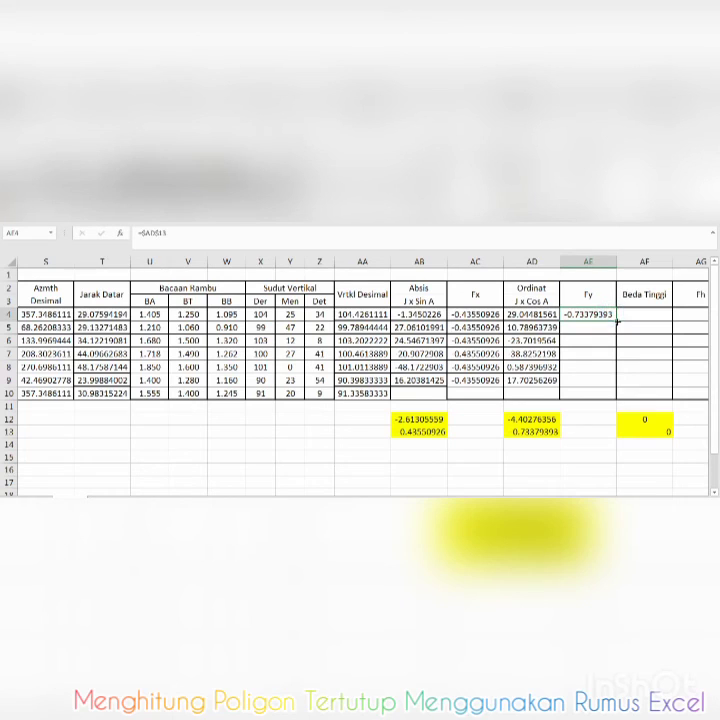
{"action": "left_click_drag", "start_coordinate": [617, 320], "coordinate": [618, 386]}
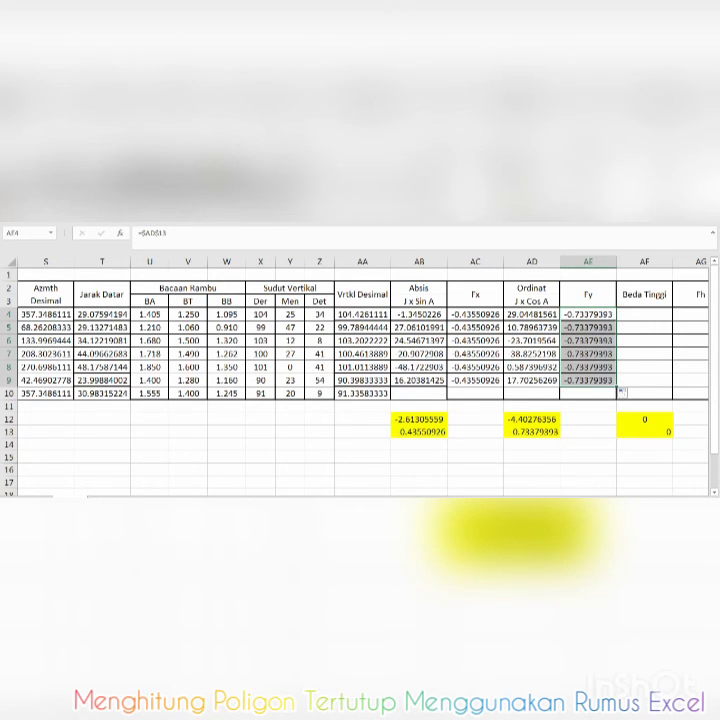
Begin the height difference formula in AF4 with the BA reading U4 minus the BB reading W4, multiplied by 100
{"action": "scroll", "coordinate": [360, 350], "scroll_direction": "right", "scroll_amount": 5}
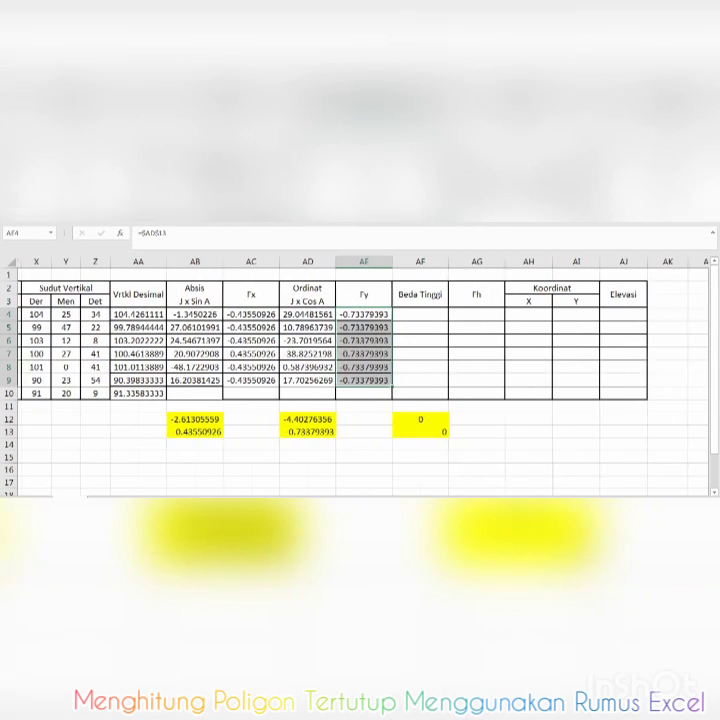
{"action": "scroll", "coordinate": [404, 318], "scroll_direction": "right", "scroll_amount": 1}
{"action": "left_click", "coordinate": [404, 318]}
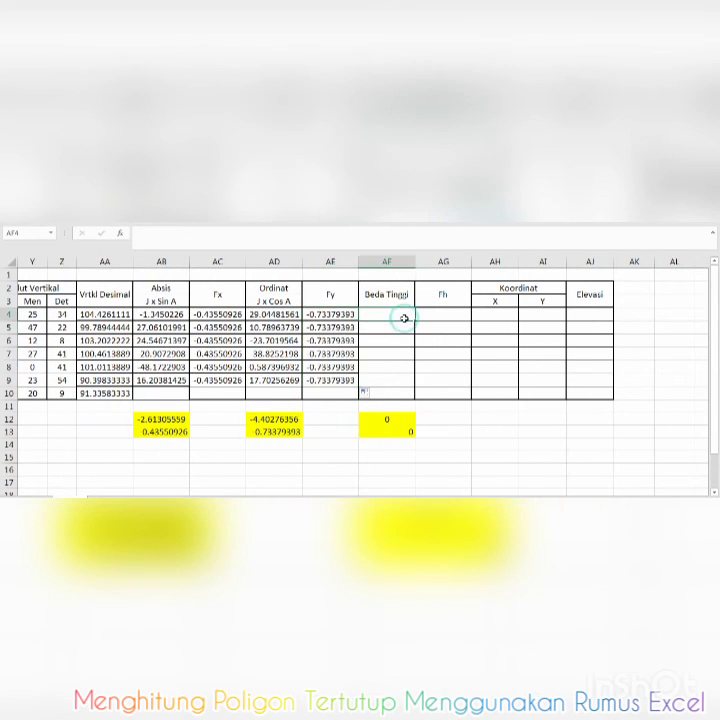
{"action": "type", "text": "="}
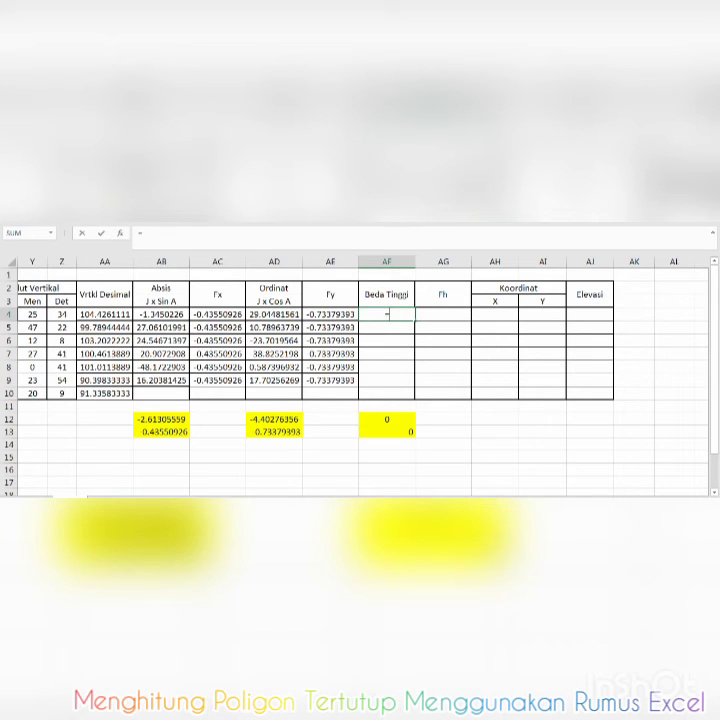
{"action": "left_click_drag", "start_coordinate": [640, 503], "coordinate": [588, 503]}
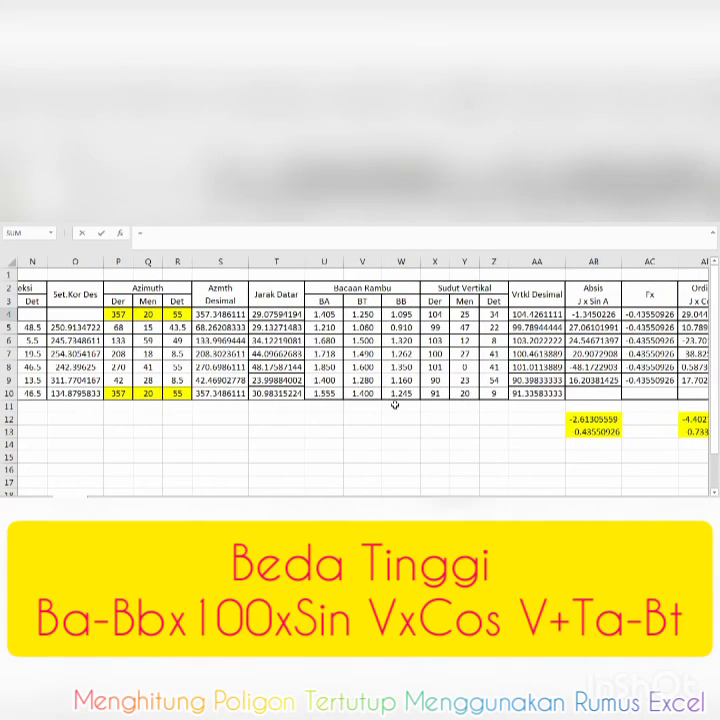
{"action": "left_click", "coordinate": [325, 314]}
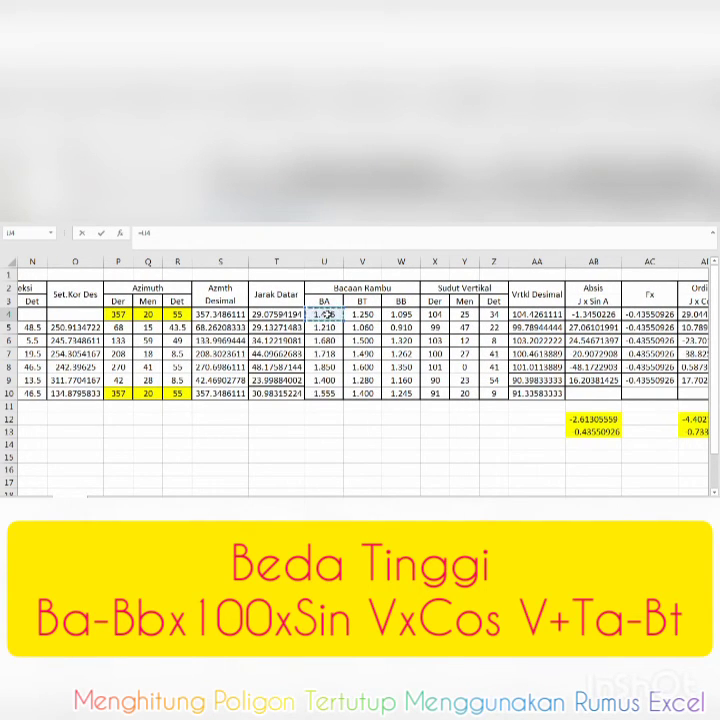
{"action": "type", "text": "-"}
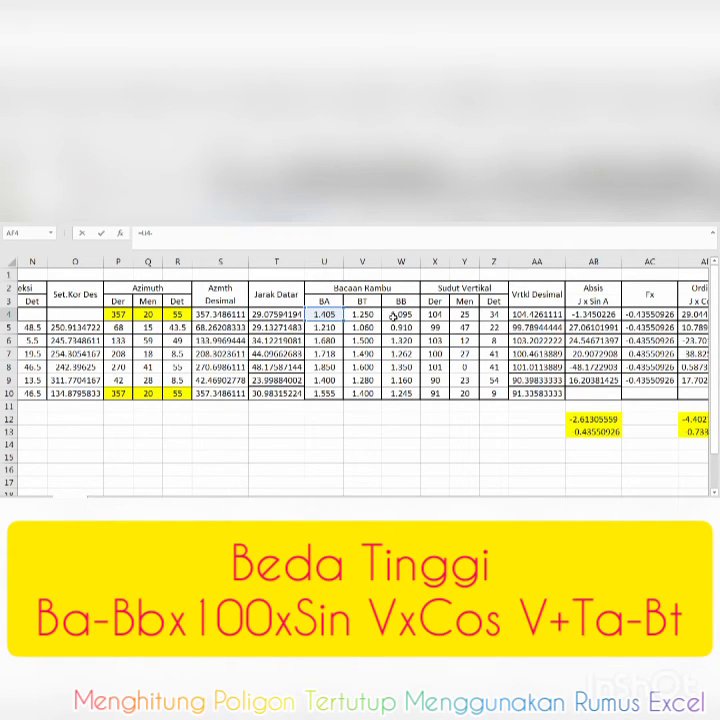
{"action": "left_click", "coordinate": [395, 316]}
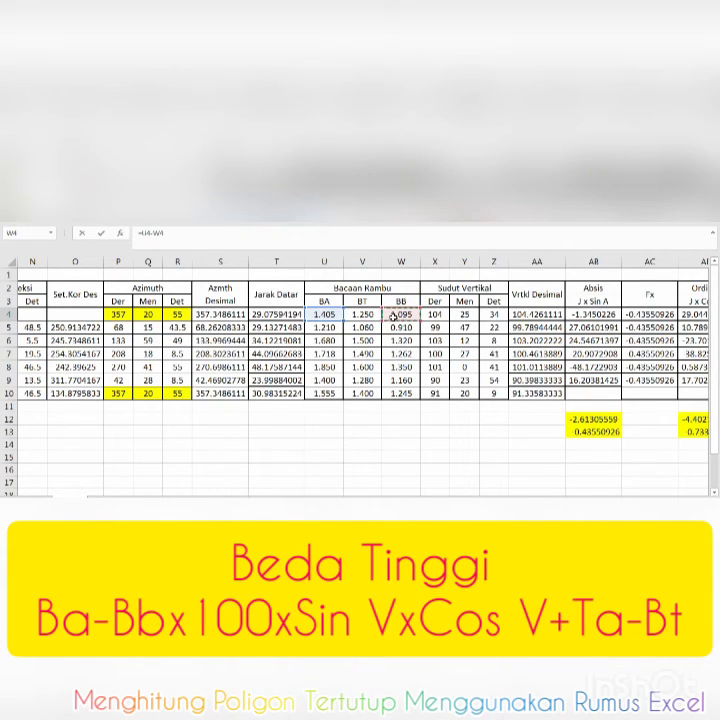
{"action": "type", "text": ")"}
{"action": "type", "text": "*100*"}
Extend the AF4 formula with sin(AA4*PI()/180)*cos(AA4*PI()/180) for the decimal vertical angle
{"action": "type", "text": "sin"}
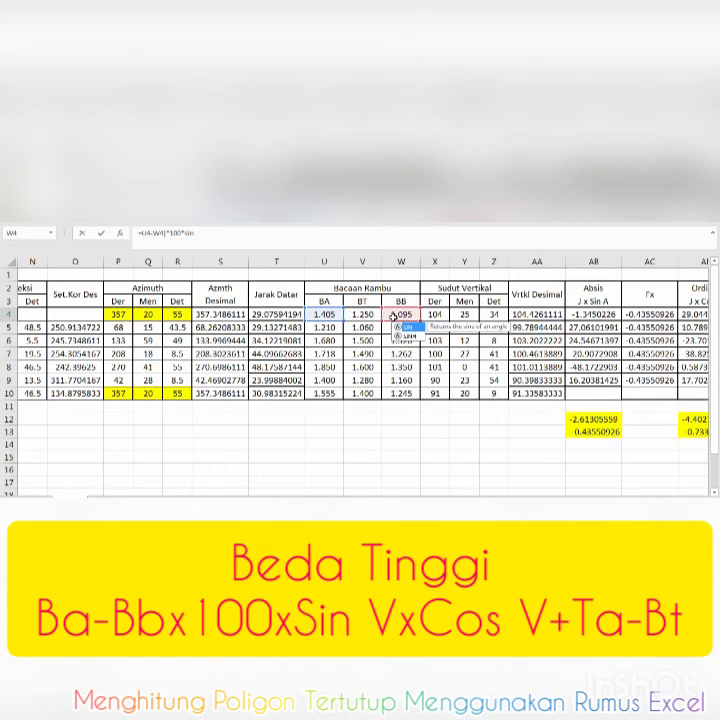
{"action": "type", "text": "("}
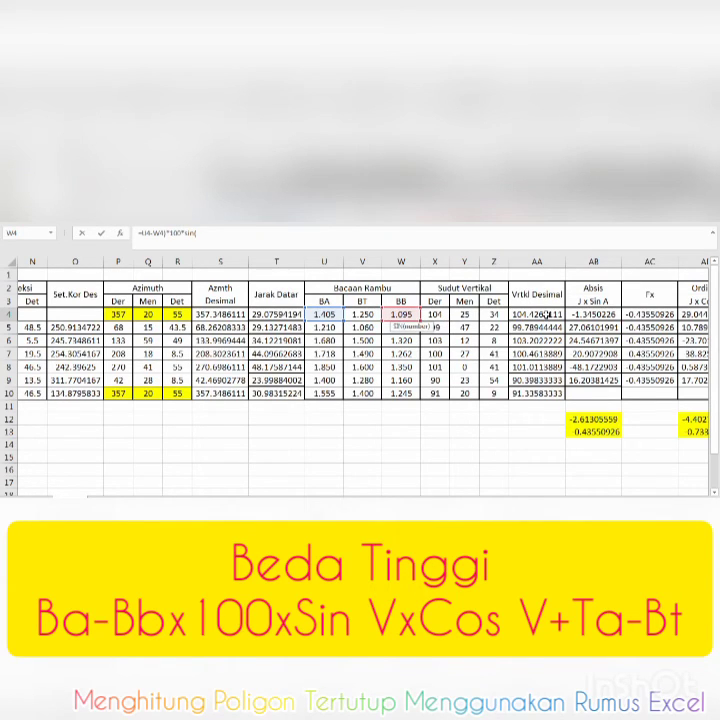
{"action": "left_click", "coordinate": [546, 315]}
{"action": "type", "text": "*"}
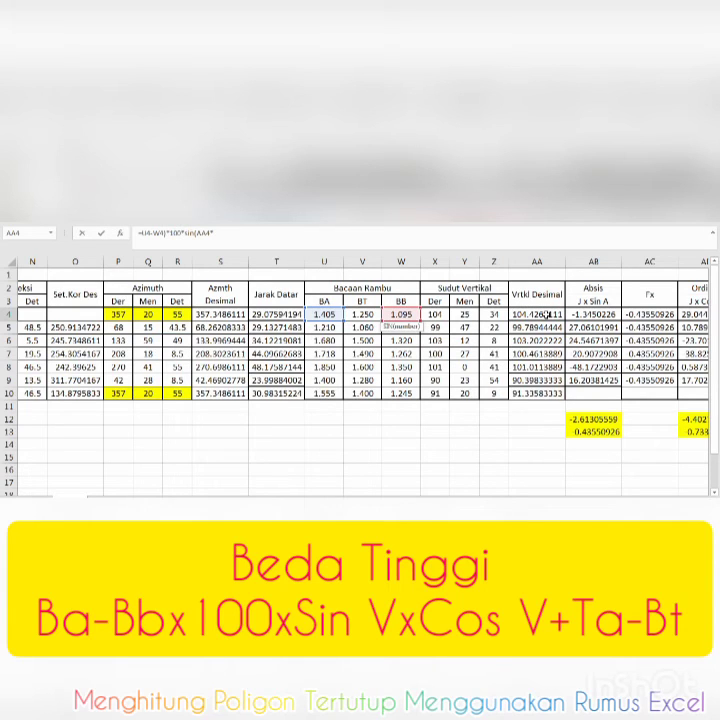
{"action": "type", "text": "PI()/180"}
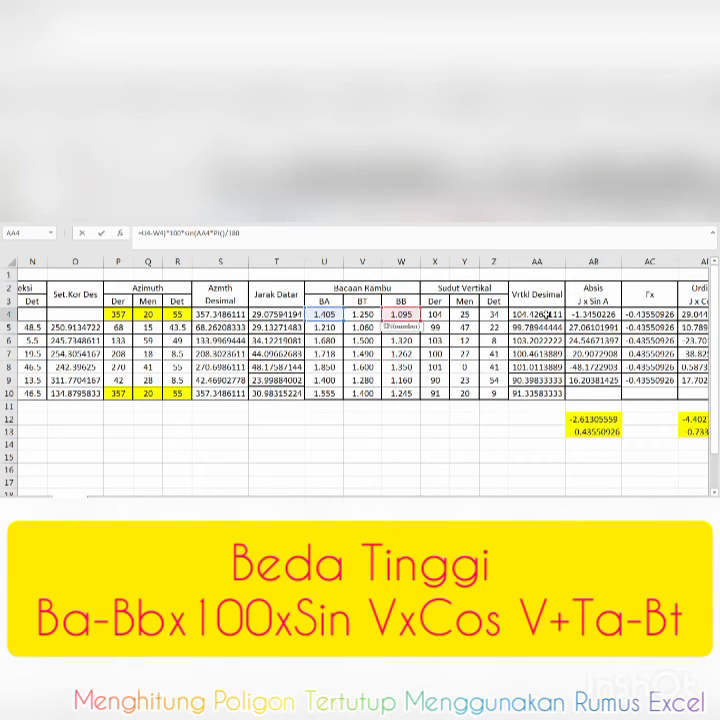
{"action": "type", "text": ")*cos"}
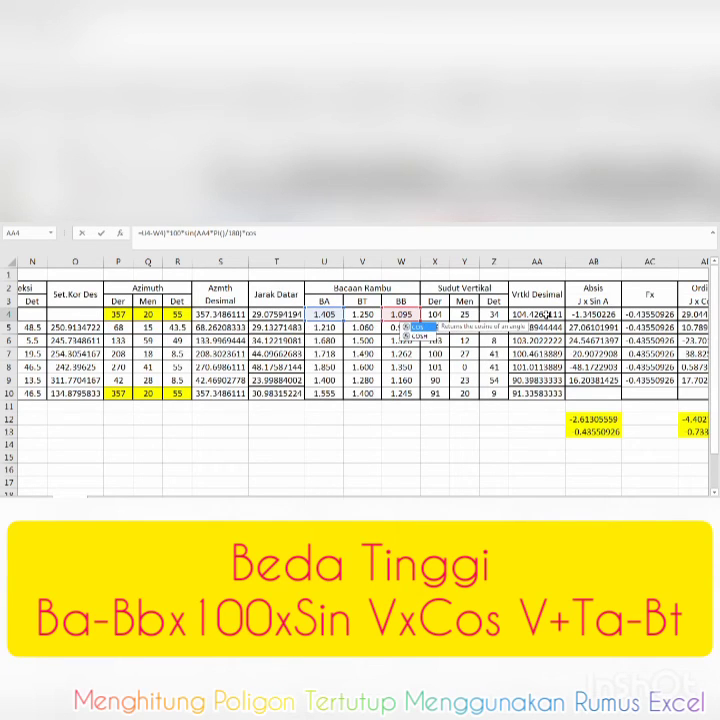
{"action": "type", "text": "("}
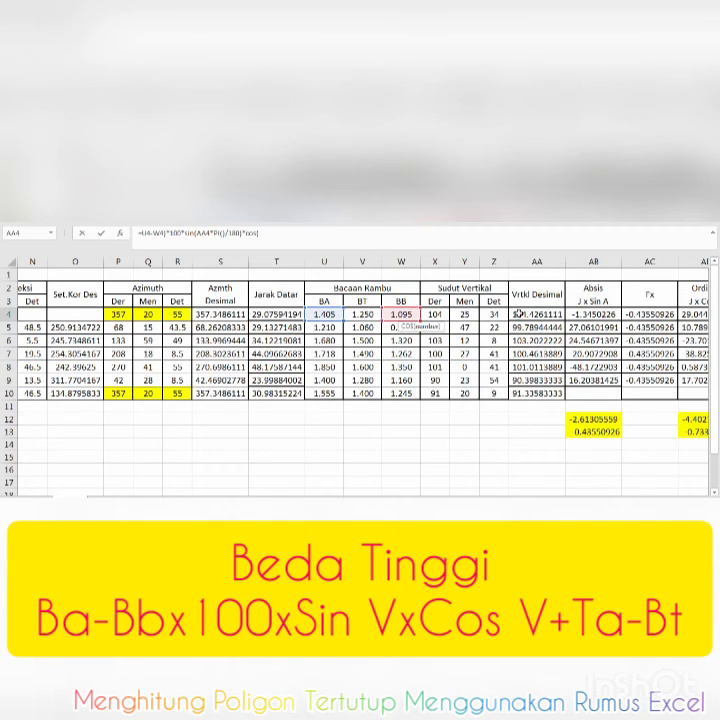
{"action": "left_click", "coordinate": [517, 314]}
{"action": "type", "text": "*PI()"}
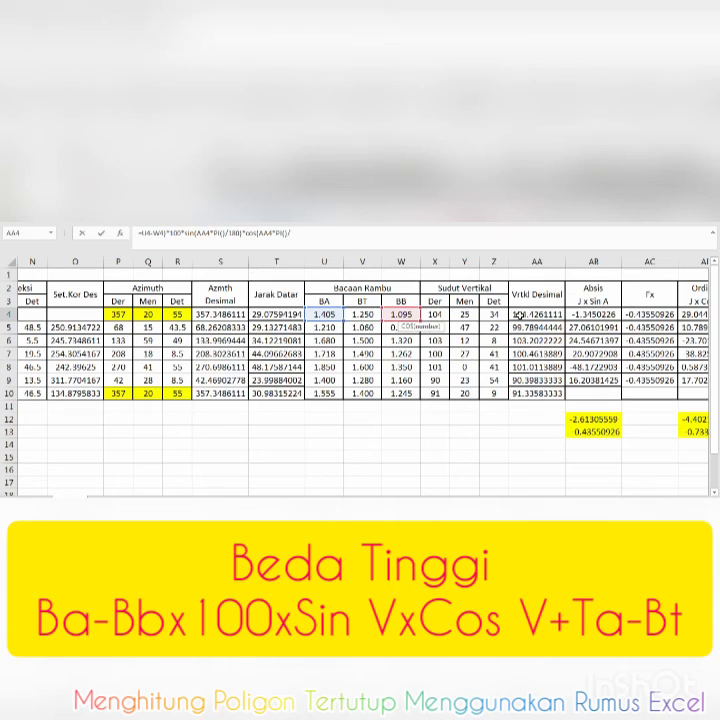
{"action": "type", "text": "/180)+"}
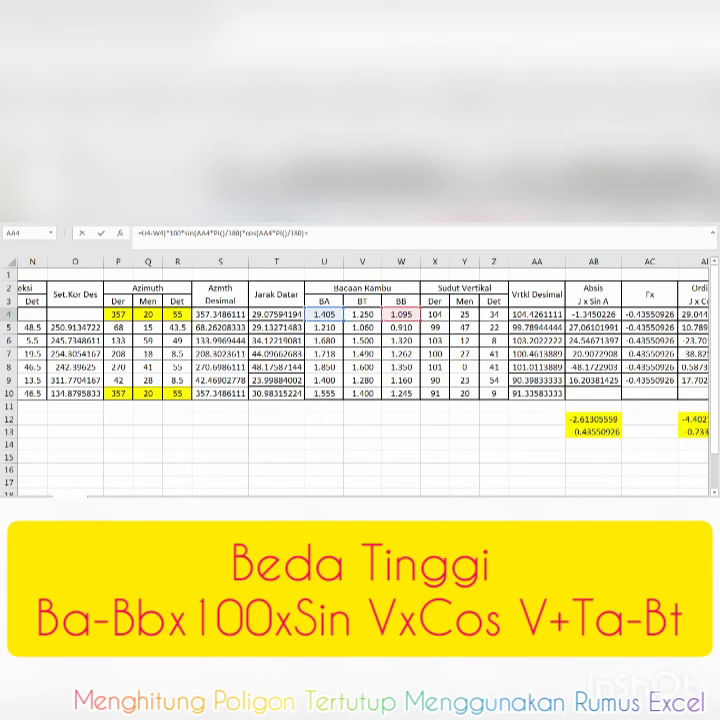
Complete the AF4 formula by adding the instrument height B4 and subtracting the BT reading V4
{"action": "left_click_drag", "start_coordinate": [562, 502], "coordinate": [480, 502]}
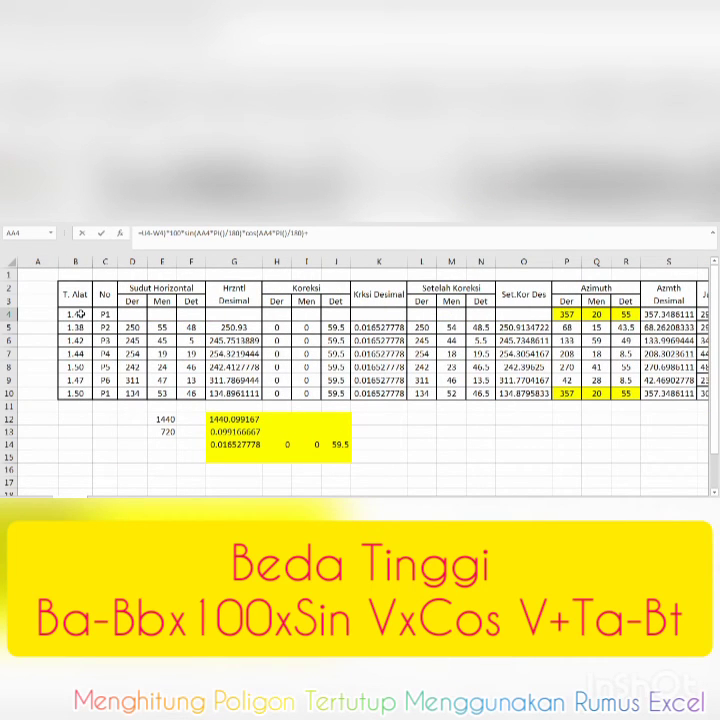
{"action": "left_click", "coordinate": [78, 314]}
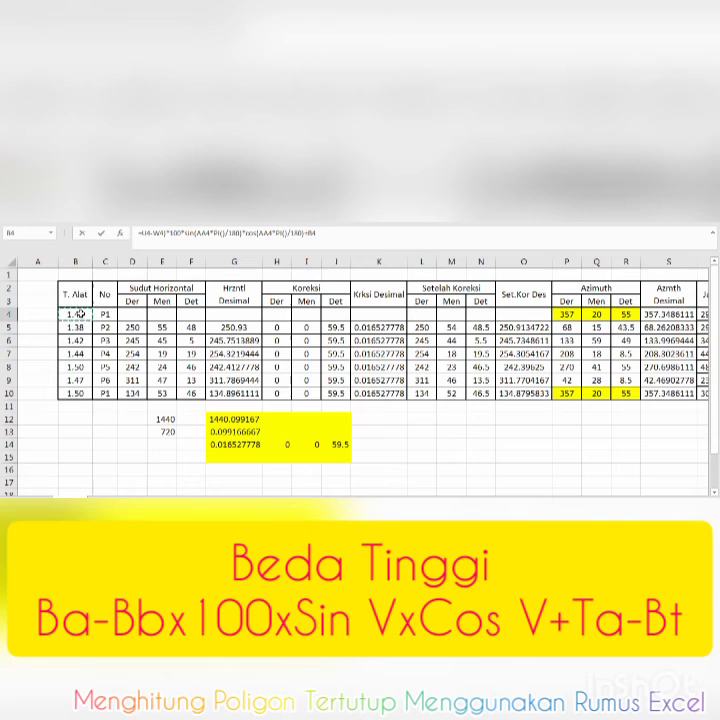
{"action": "type", "text": "-"}
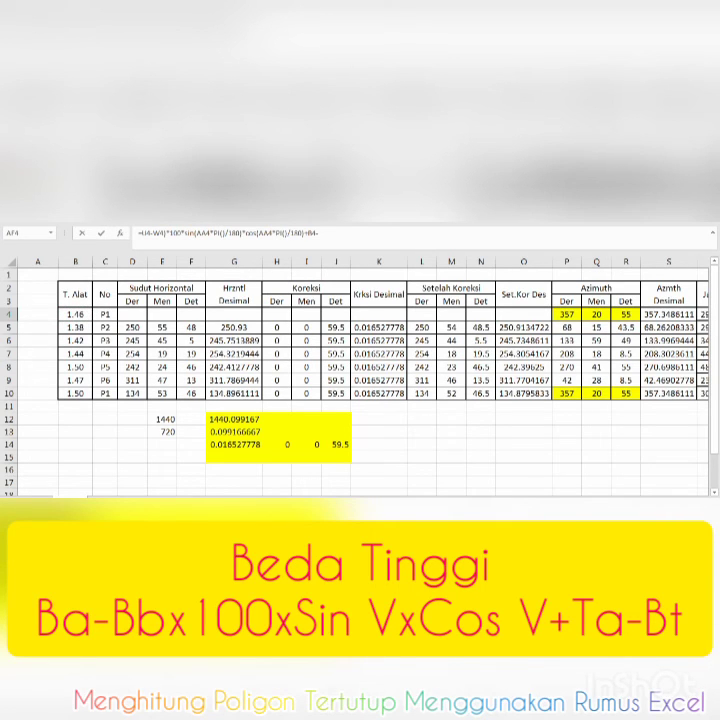
{"action": "left_click_drag", "start_coordinate": [508, 503], "coordinate": [568, 503]}
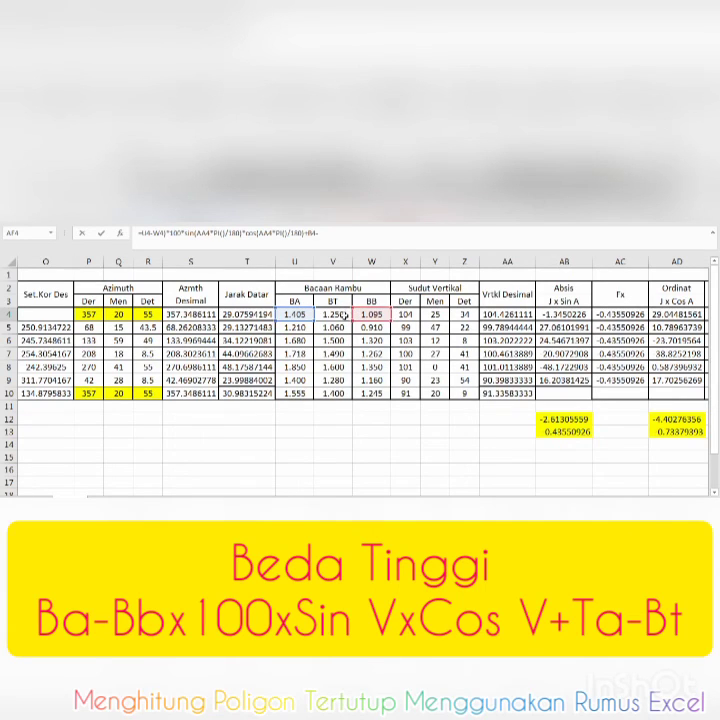
{"action": "left_click", "coordinate": [344, 316]}
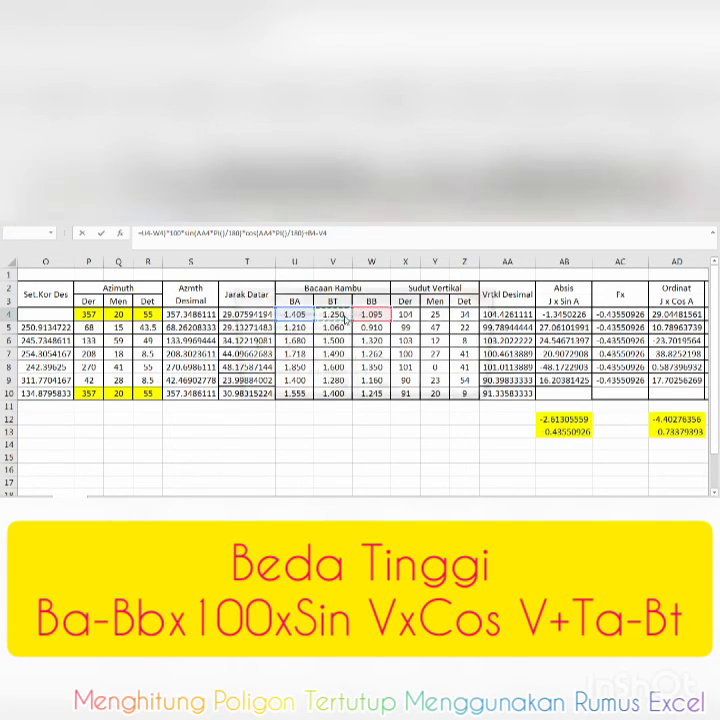
{"action": "key", "text": "Return"}
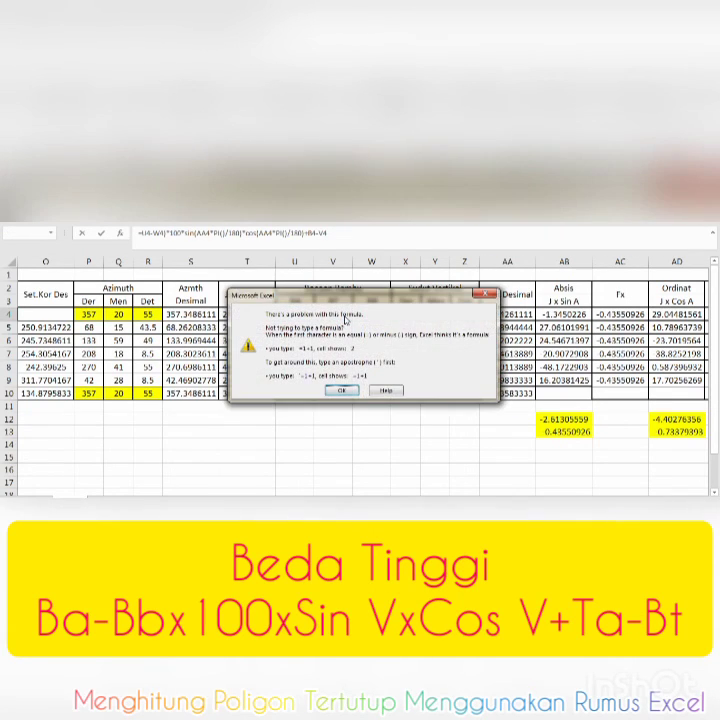
Insert the missing opening parenthesis before U4 in the AF4 formula and fill the height difference down to AF9
{"action": "left_click", "coordinate": [345, 391]}
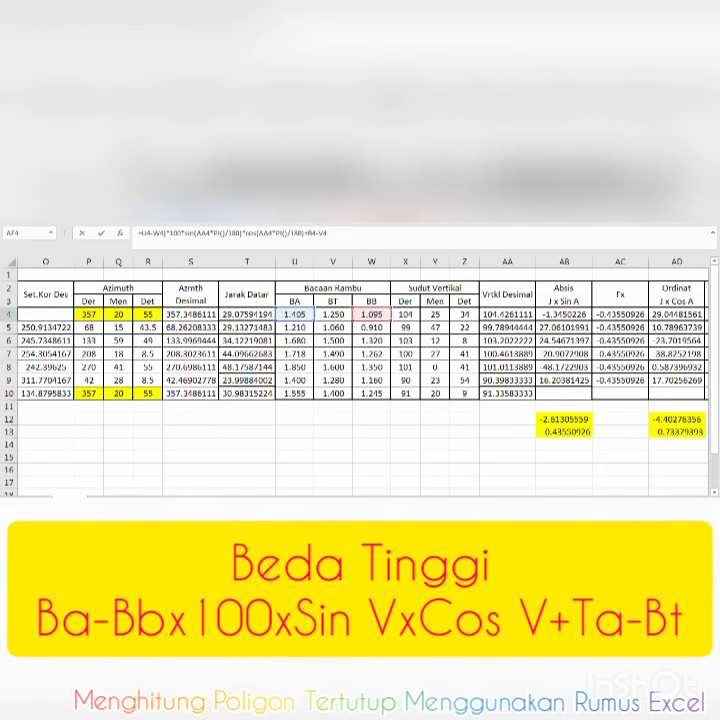
{"action": "left_click_drag", "start_coordinate": [580, 502], "coordinate": [637, 502]}
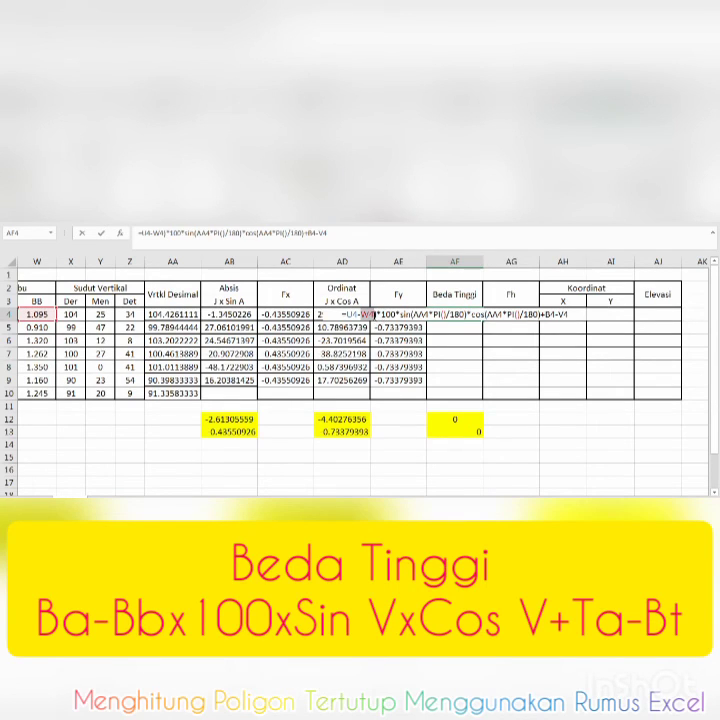
{"action": "left_click", "coordinate": [373, 315]}
{"action": "type", "text": "("}
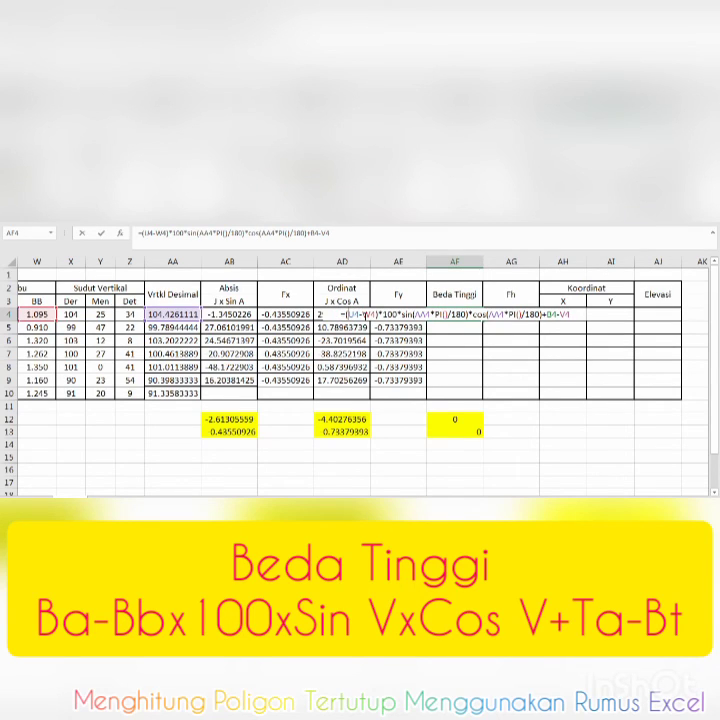
{"action": "key", "text": "Return"}
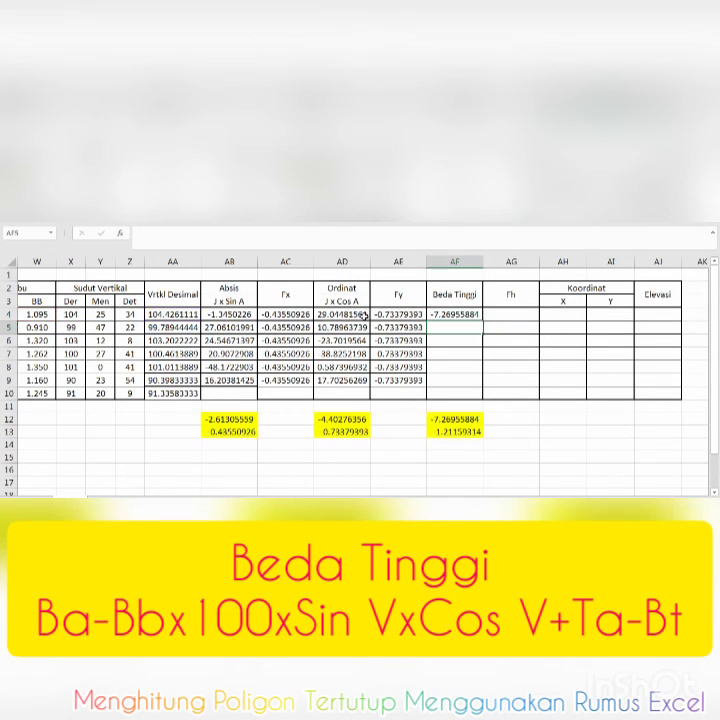
{"action": "left_click", "coordinate": [470, 315]}
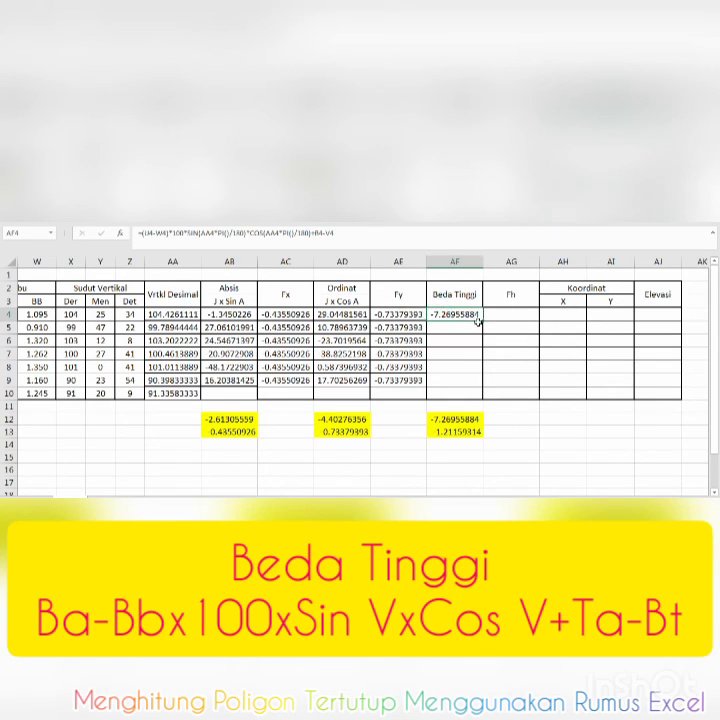
{"action": "left_click_drag", "start_coordinate": [483, 320], "coordinate": [475, 390]}
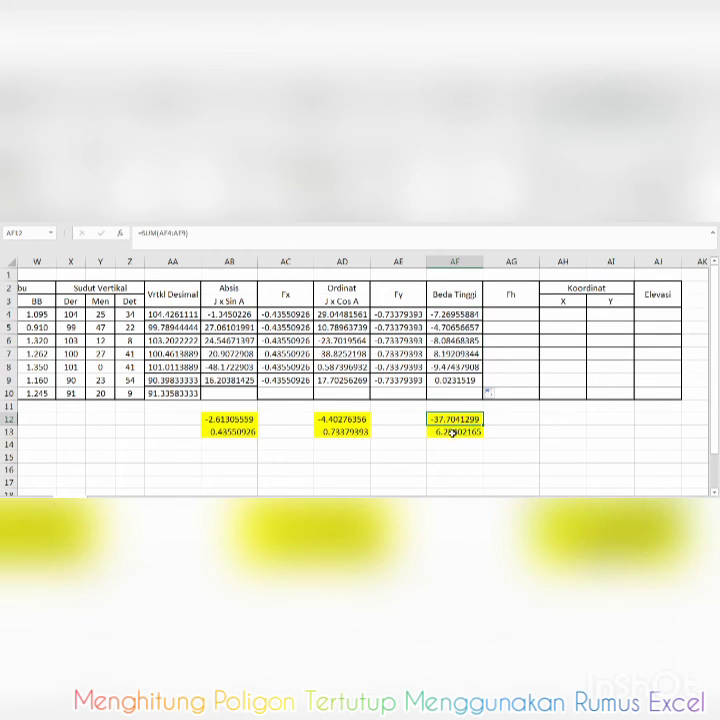
Enter =$AF$13 as the Fh height correction in AG4 and fill it down to AG9
{"action": "left_click", "coordinate": [452, 432]}
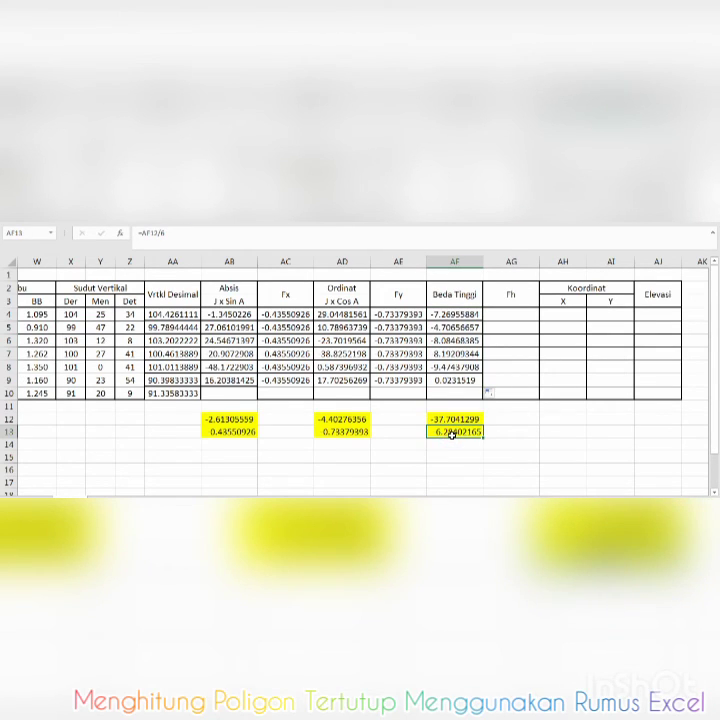
{"action": "mouse_move", "coordinate": [591, 462]}
{"action": "left_click", "coordinate": [511, 314]}
{"action": "type", "text": "="}
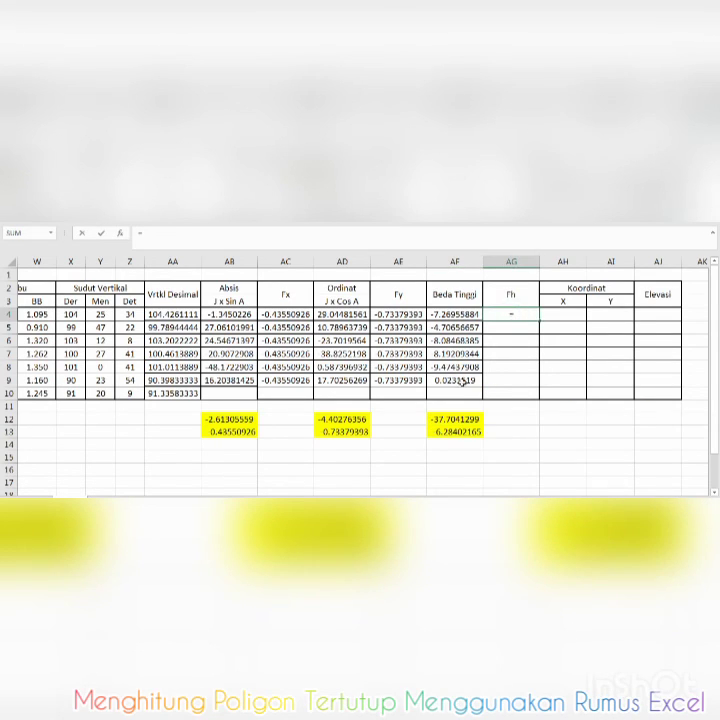
{"action": "left_click", "coordinate": [443, 432]}
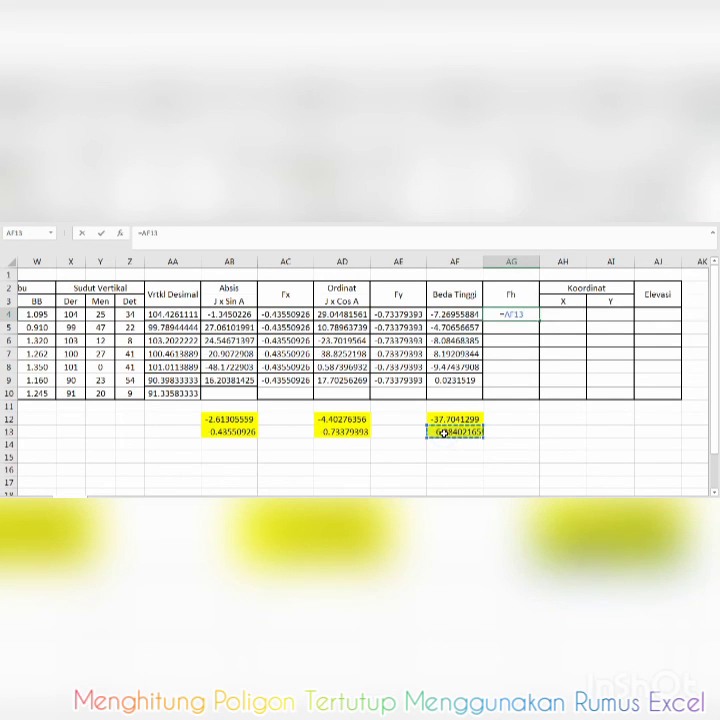
{"action": "key", "text": "Return"}
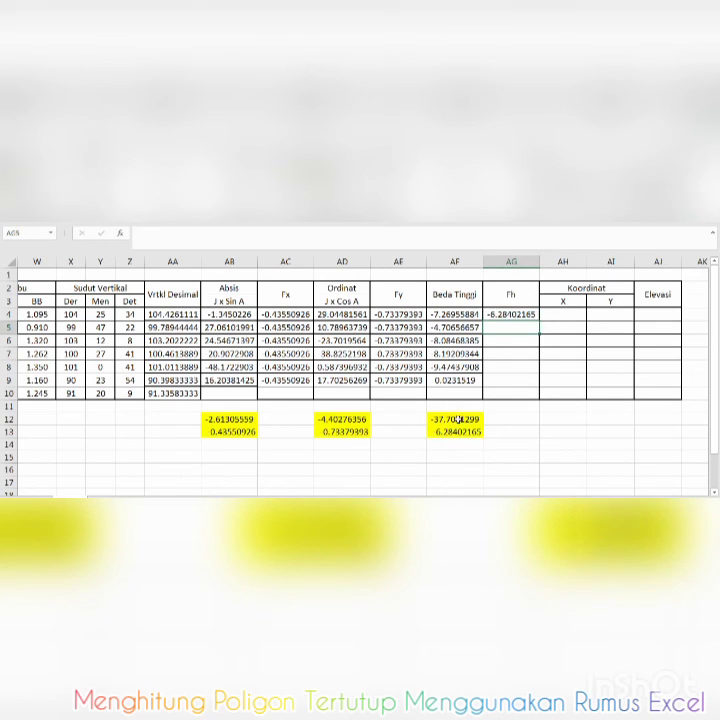
{"action": "left_click", "coordinate": [511, 314]}
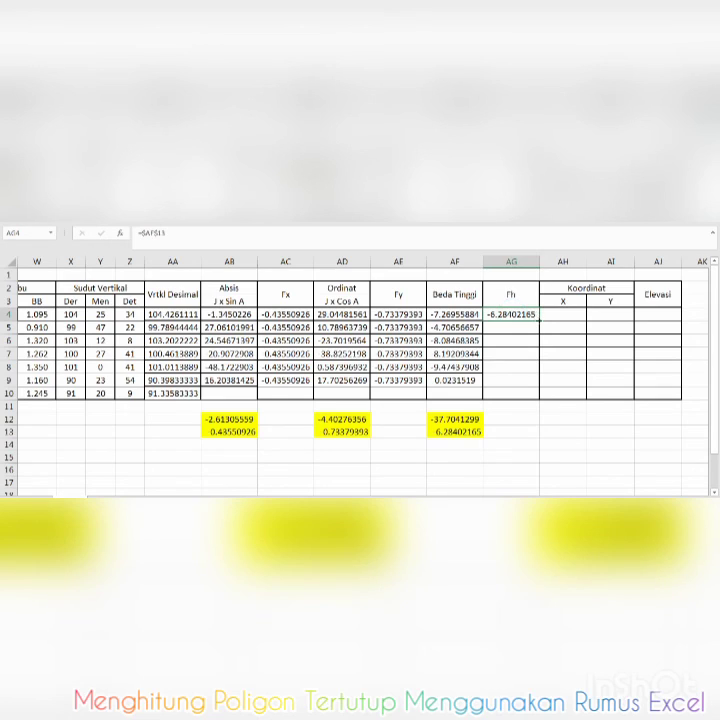
{"action": "left_click_drag", "start_coordinate": [540, 320], "coordinate": [539, 388]}
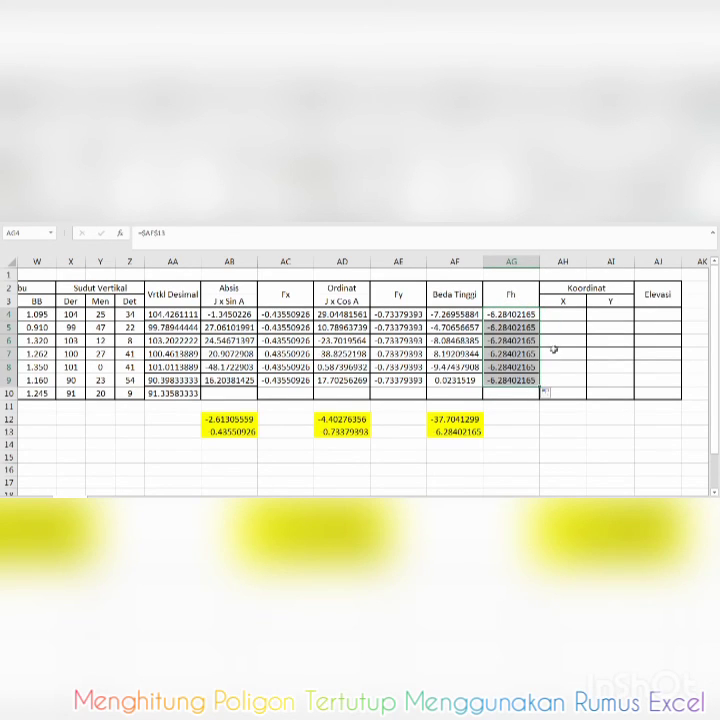
{"action": "left_click", "coordinate": [553, 315]}
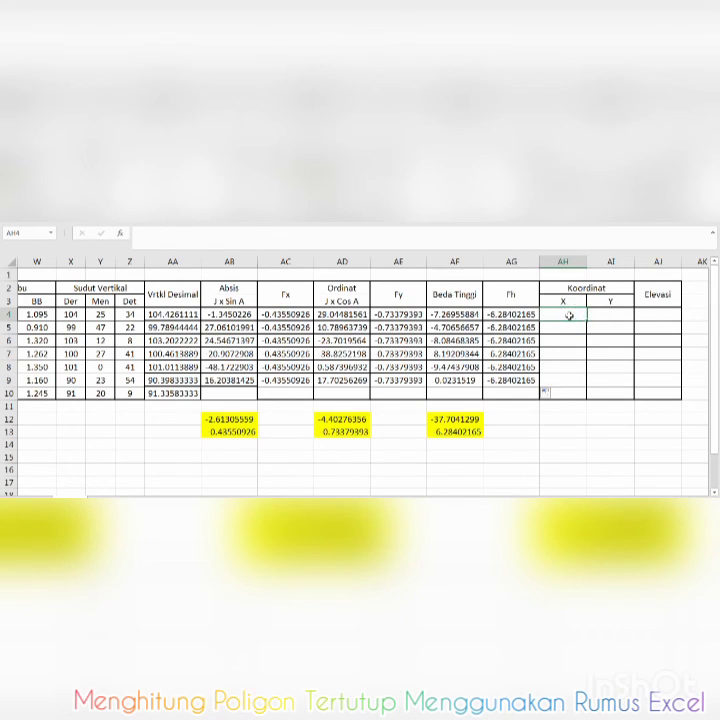
{"action": "key", "text": "Right"}
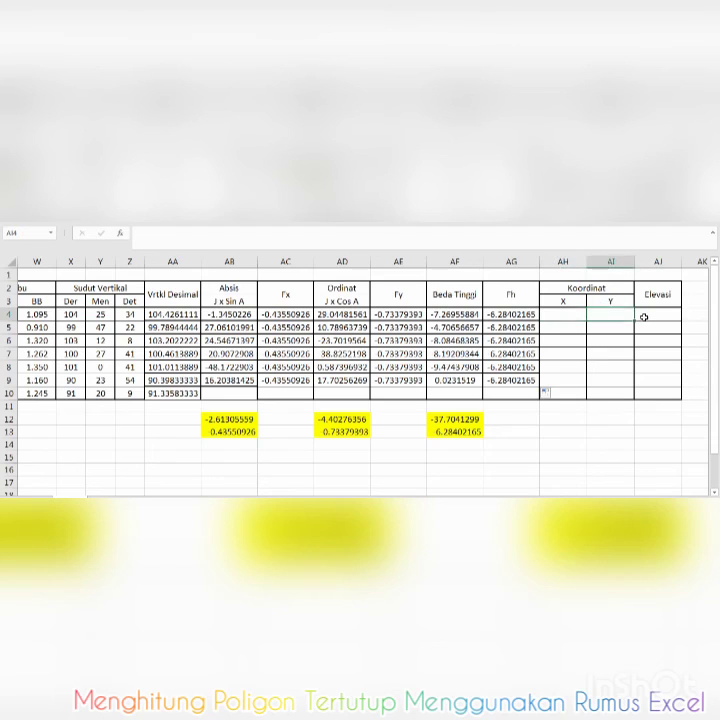
{"action": "left_click", "coordinate": [570, 316]}
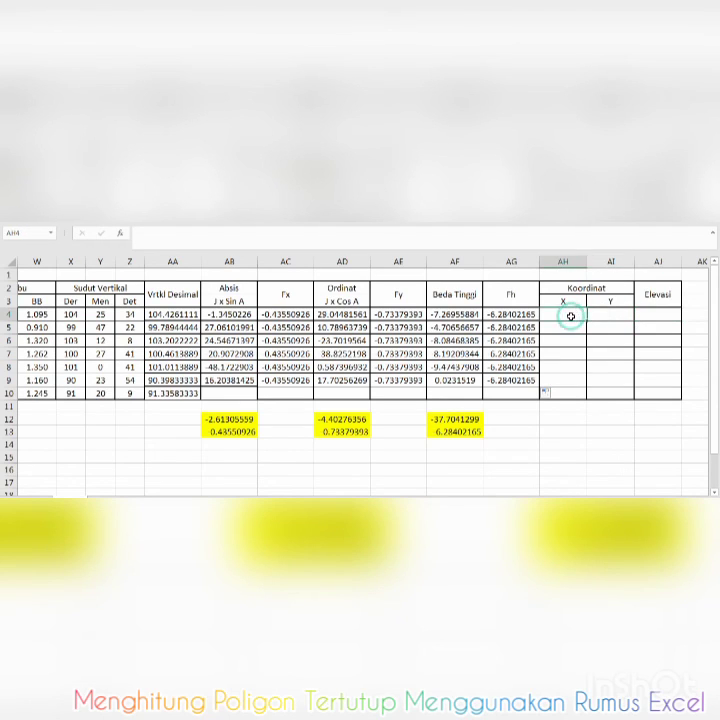
{"action": "key", "text": "Right"}
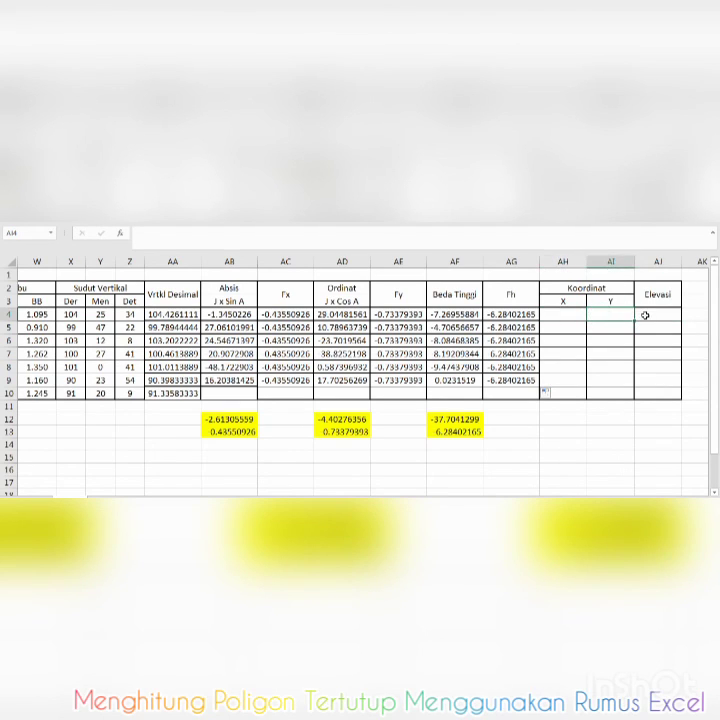
{"action": "left_click", "coordinate": [645, 315]}
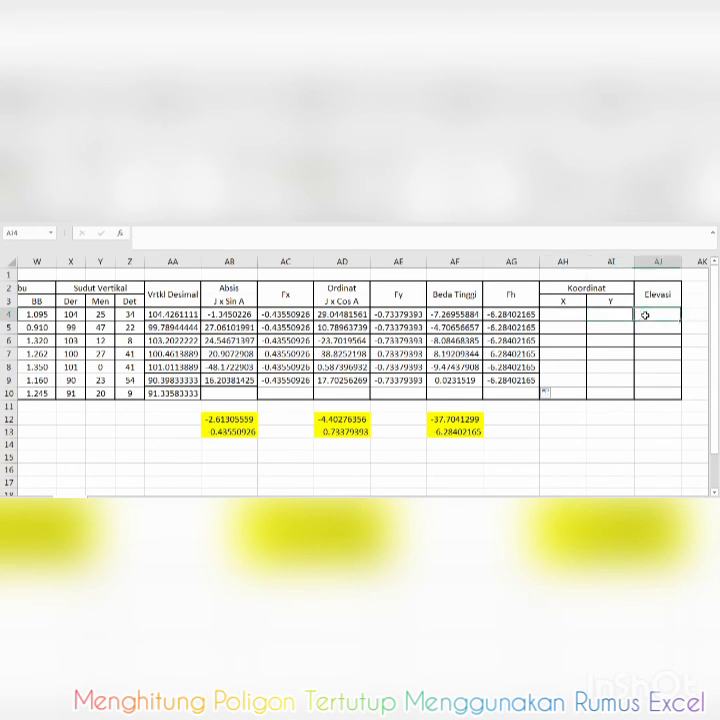
{"action": "left_click", "coordinate": [560, 315]}
{"action": "left_click", "coordinate": [593, 316]}
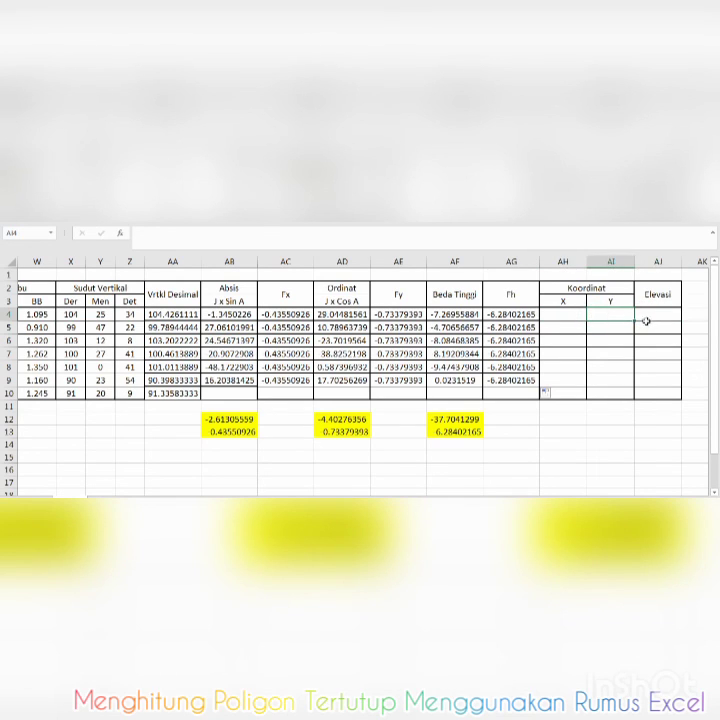
Enter the first point's starting coordinates as X 500 in AH4 and Y 250 in AI4, with elevation 50 in AJ4
{"action": "left_click", "coordinate": [578, 316]}
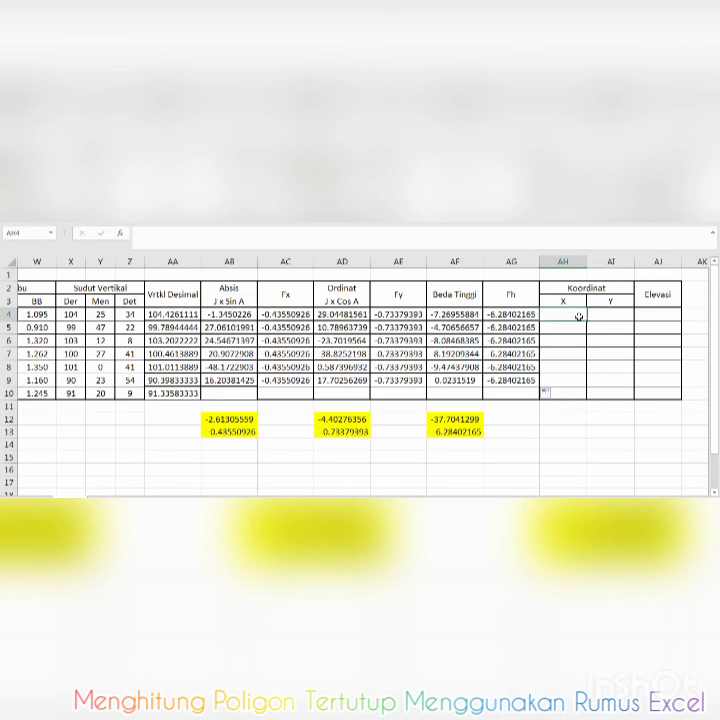
{"action": "type", "text": "500"}
{"action": "key", "text": "Tab"}
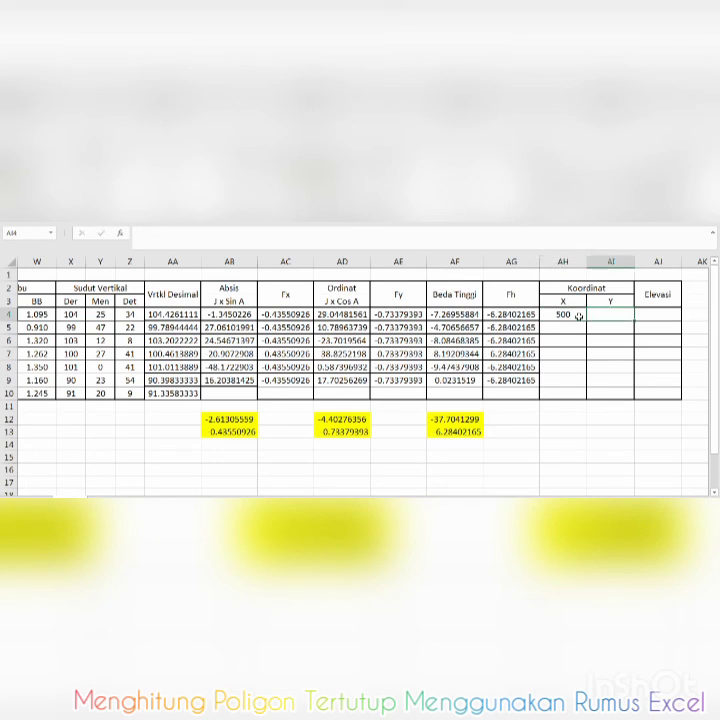
{"action": "type", "text": "250"}
{"action": "key", "text": "Tab"}
{"action": "type", "text": "5"}
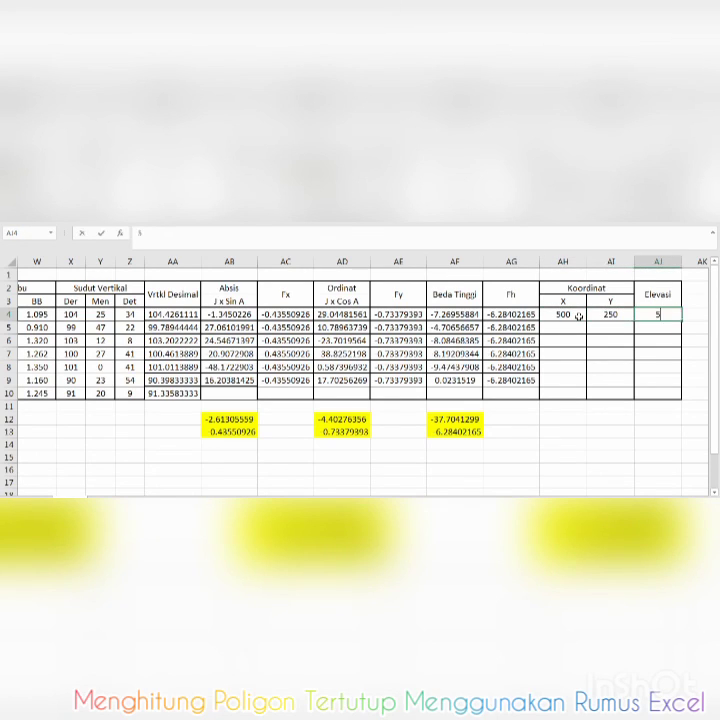
{"action": "type", "text": "0"}
{"action": "key", "text": "Return"}
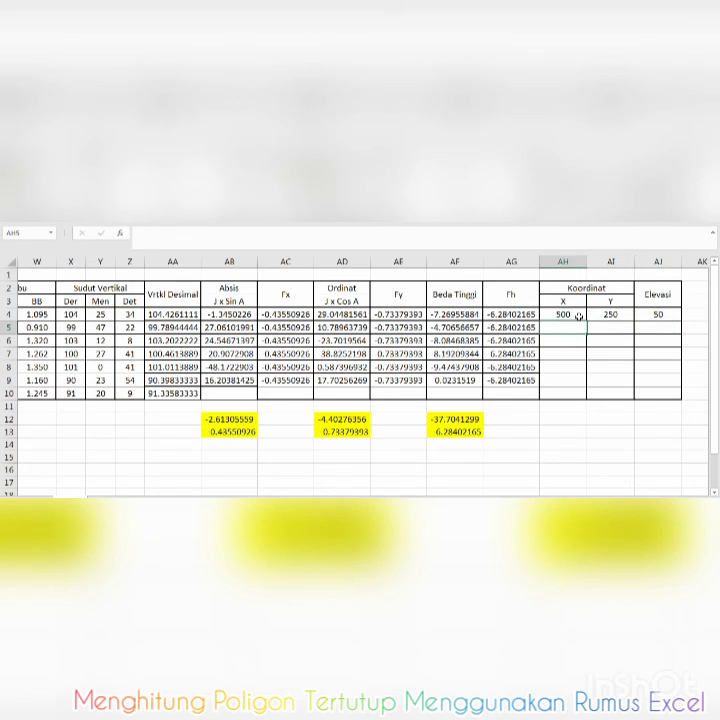
Compute the second point's X coordinate in AH5 with the formula =AH4+AB4-AC4
{"action": "type", "text": "="}
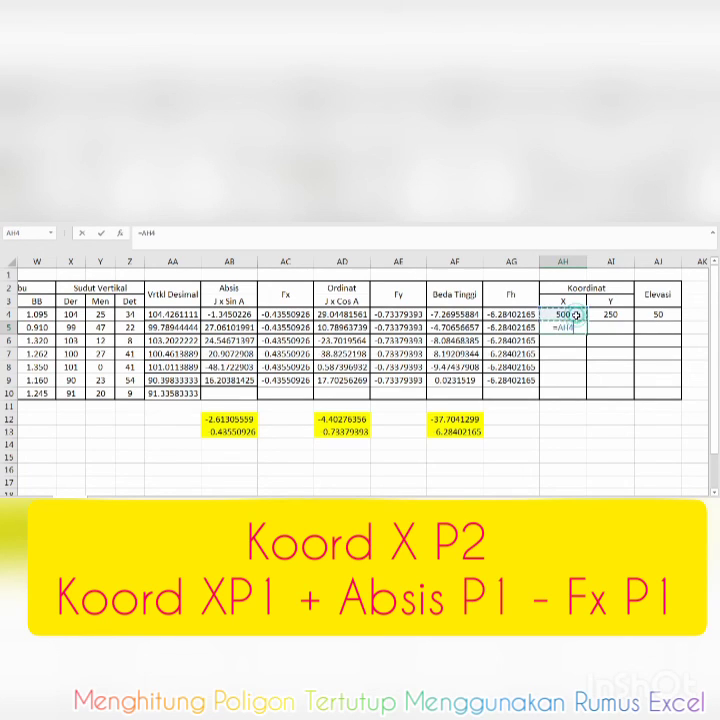
{"action": "left_click", "coordinate": [564, 315]}
{"action": "type", "text": "+"}
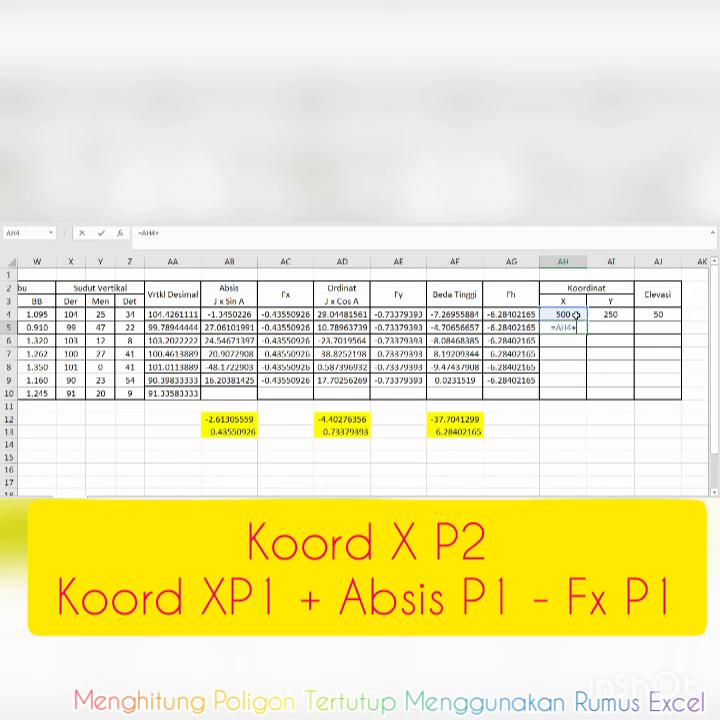
{"action": "left_click", "coordinate": [224, 316]}
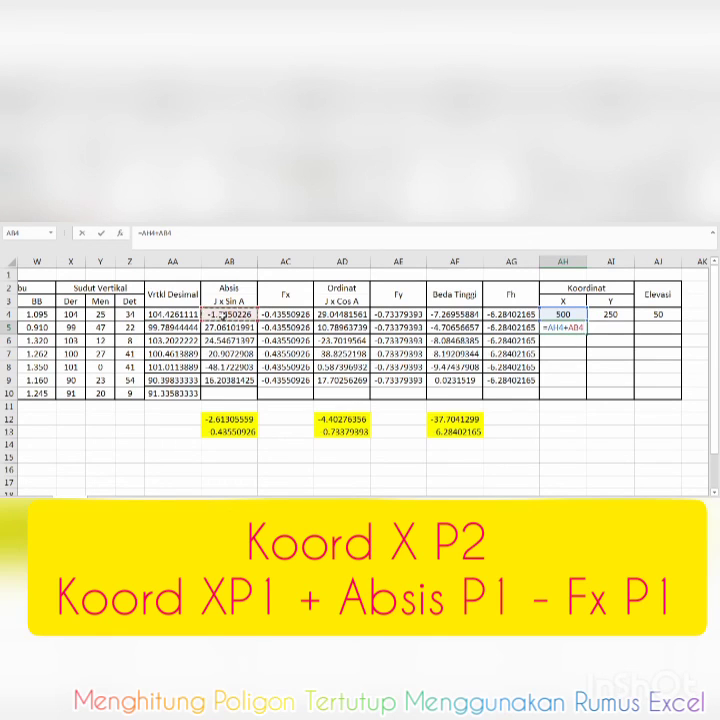
{"action": "type", "text": "-"}
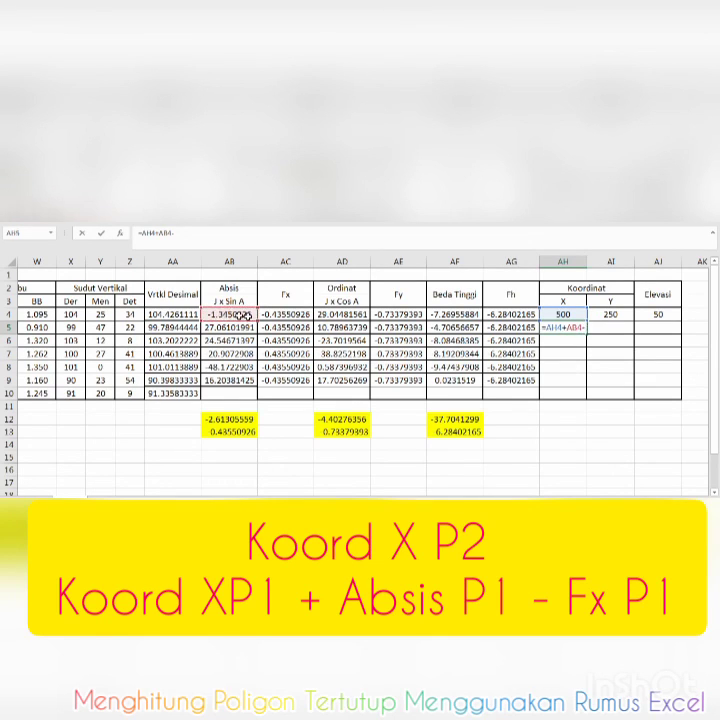
{"action": "left_click", "coordinate": [266, 316]}
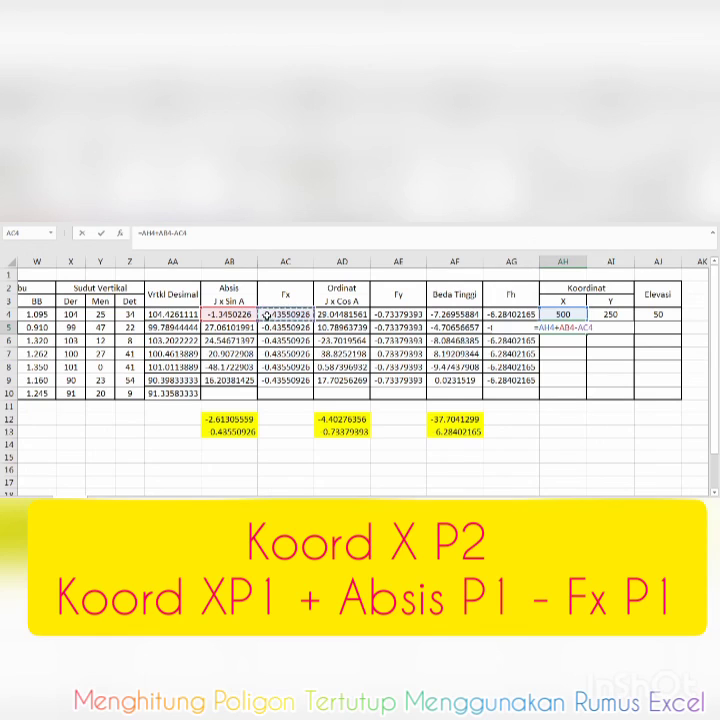
{"action": "key", "text": "Return"}
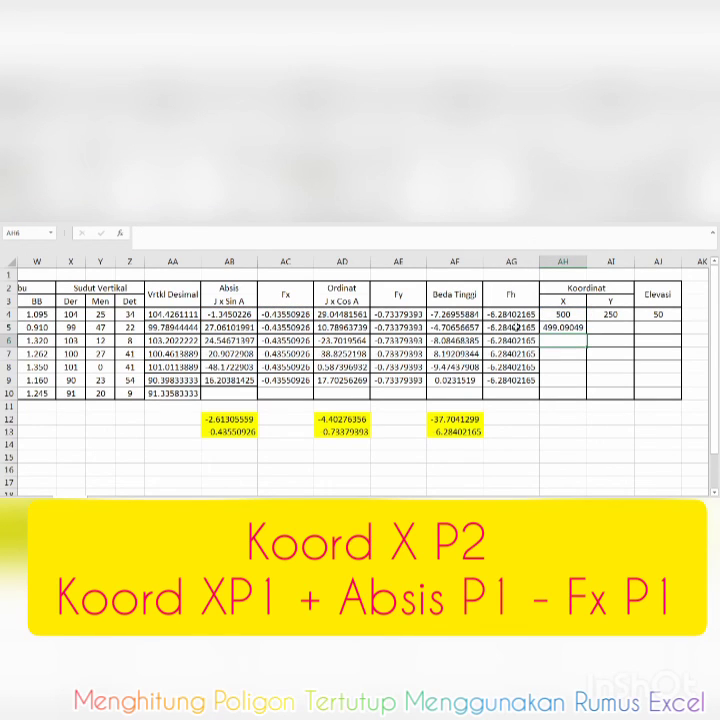
Compute the second point's Y coordinate in AI5 with the formula =AI4+AD4-AE4
{"action": "left_click", "coordinate": [592, 328]}
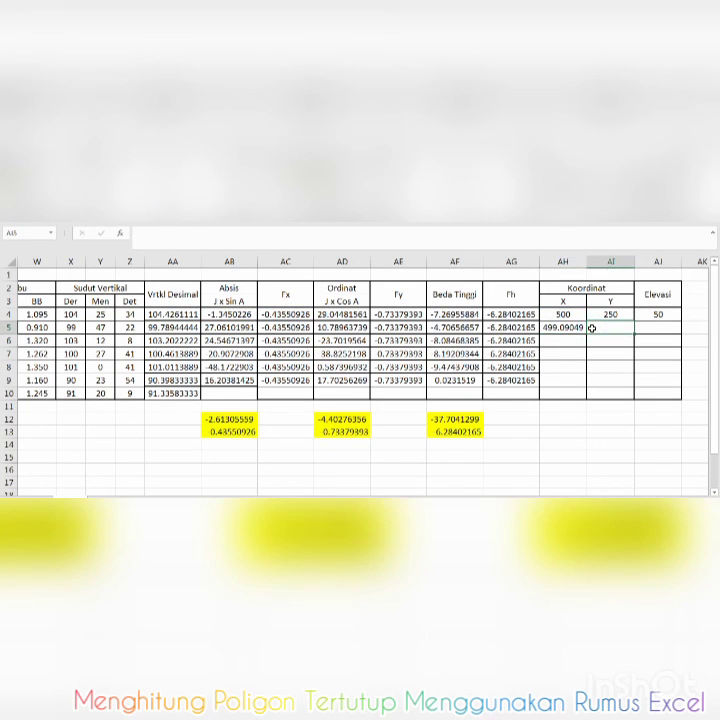
{"action": "type", "text": "="}
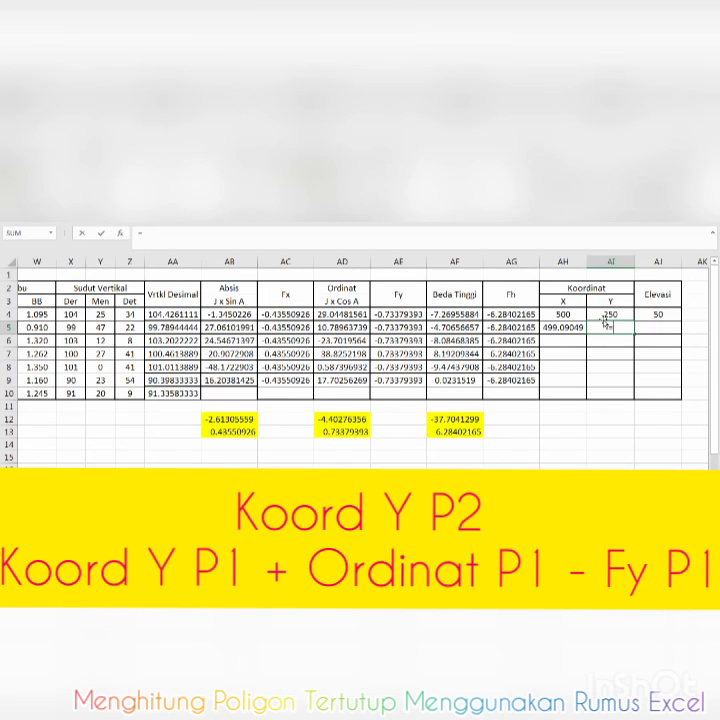
{"action": "left_click", "coordinate": [603, 316]}
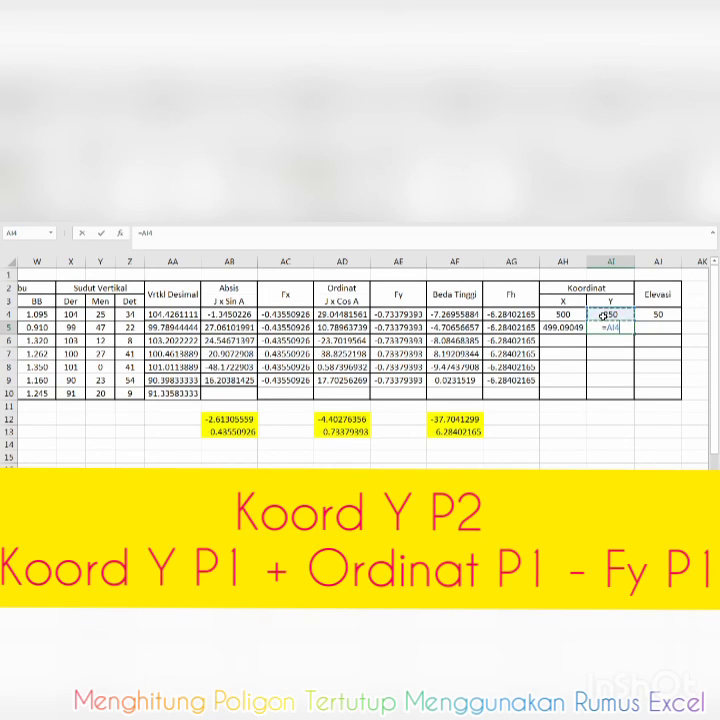
{"action": "type", "text": "+"}
{"action": "left_click", "coordinate": [337, 313]}
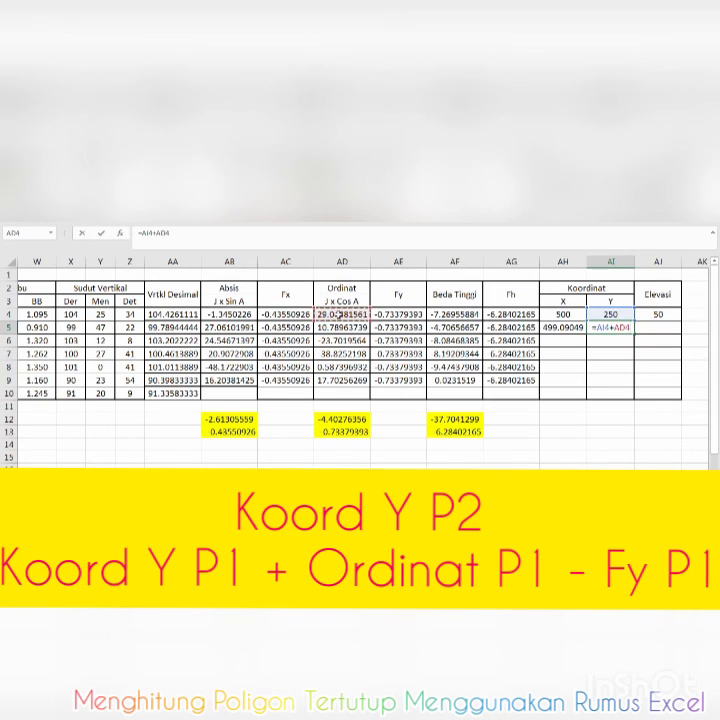
{"action": "type", "text": "-"}
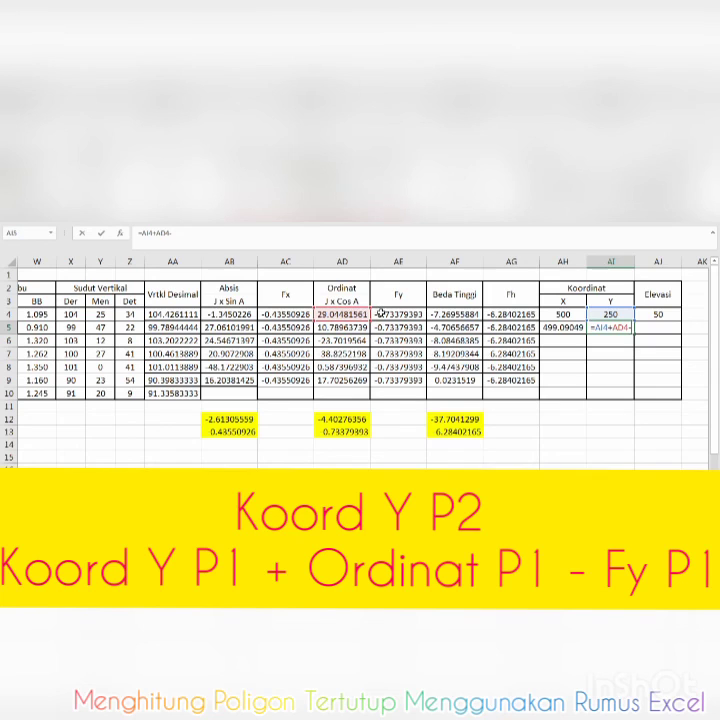
{"action": "left_click", "coordinate": [383, 314]}
{"action": "key", "text": "Return"}
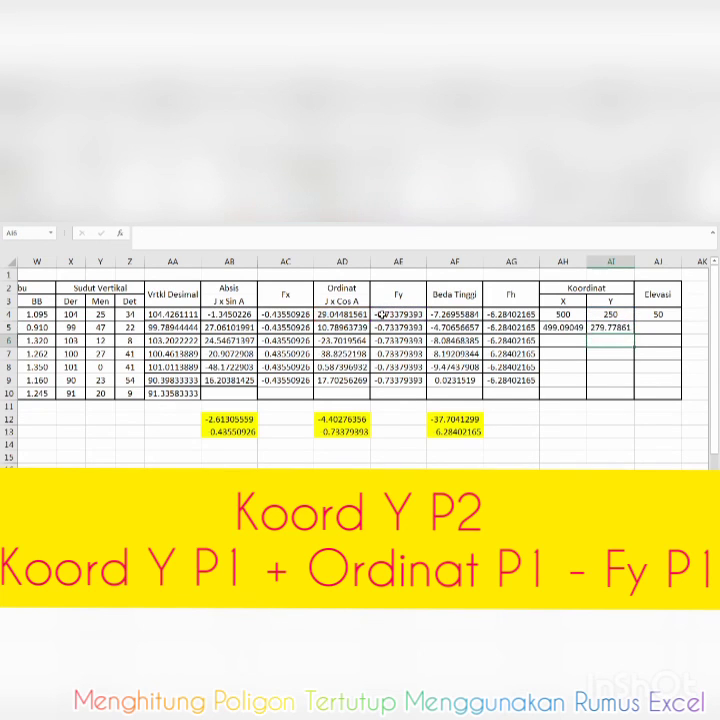
Compute the second point's elevation in AJ5 with the formula =AJ4+AF4-AG4
{"action": "left_click", "coordinate": [667, 330]}
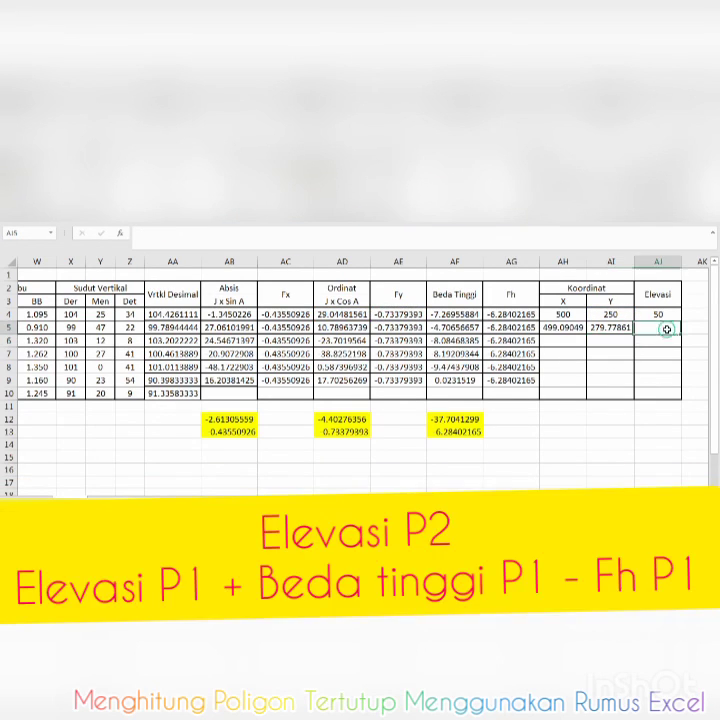
{"action": "type", "text": "="}
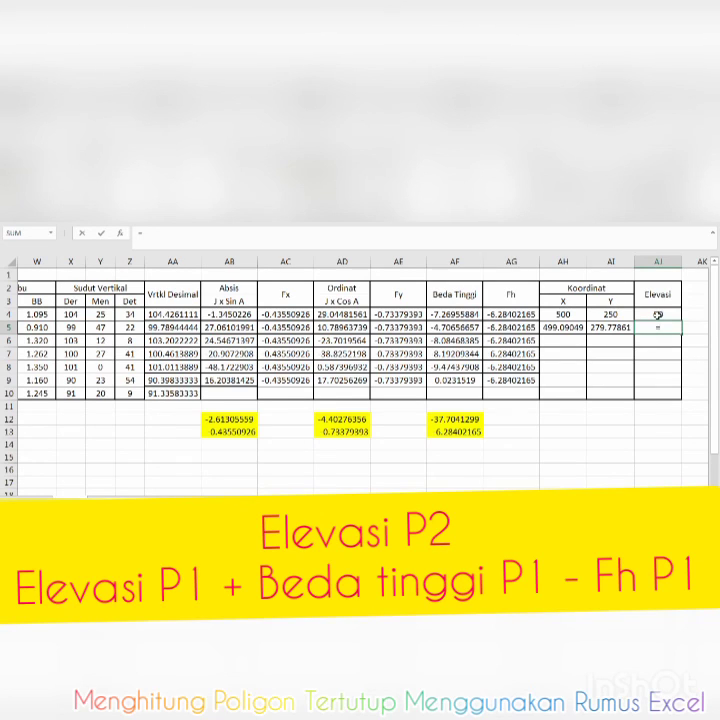
{"action": "left_click", "coordinate": [658, 315]}
{"action": "type", "text": "+"}
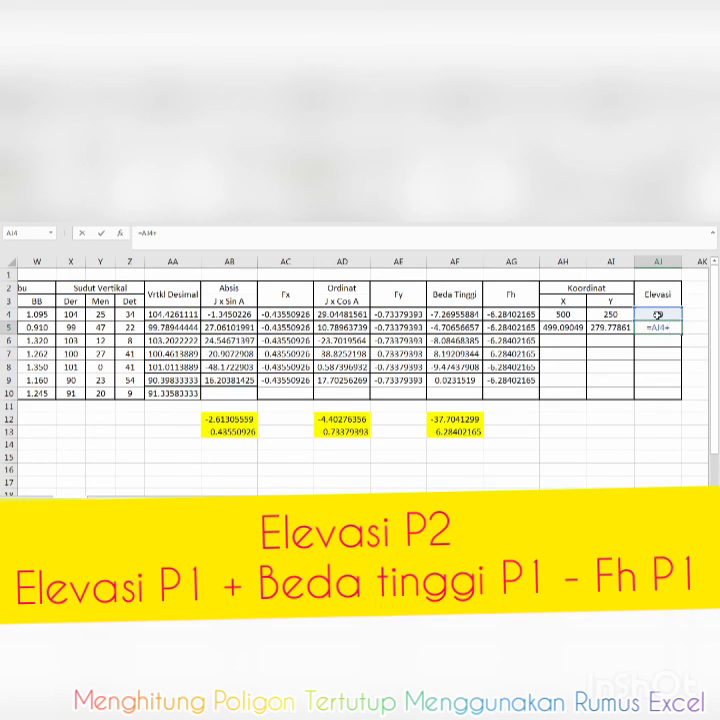
{"action": "left_click", "coordinate": [464, 315]}
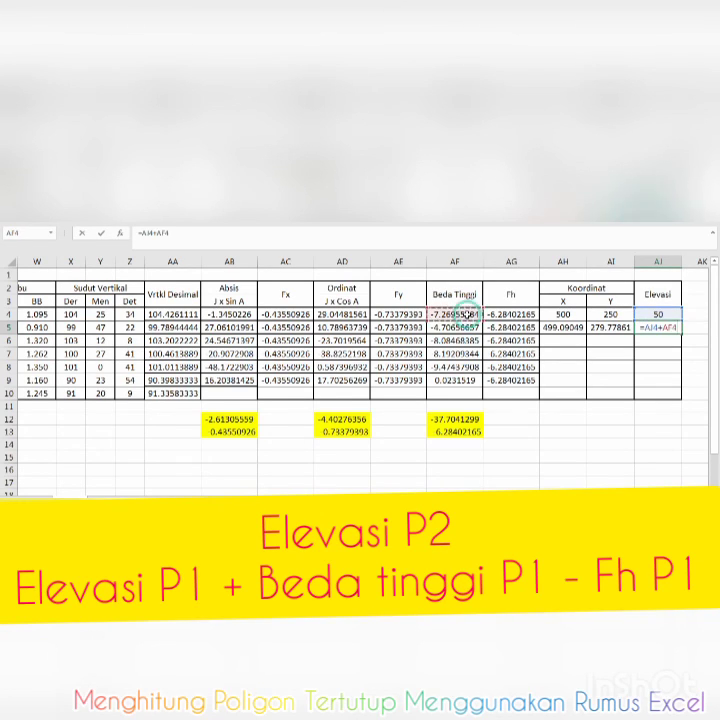
{"action": "type", "text": "+"}
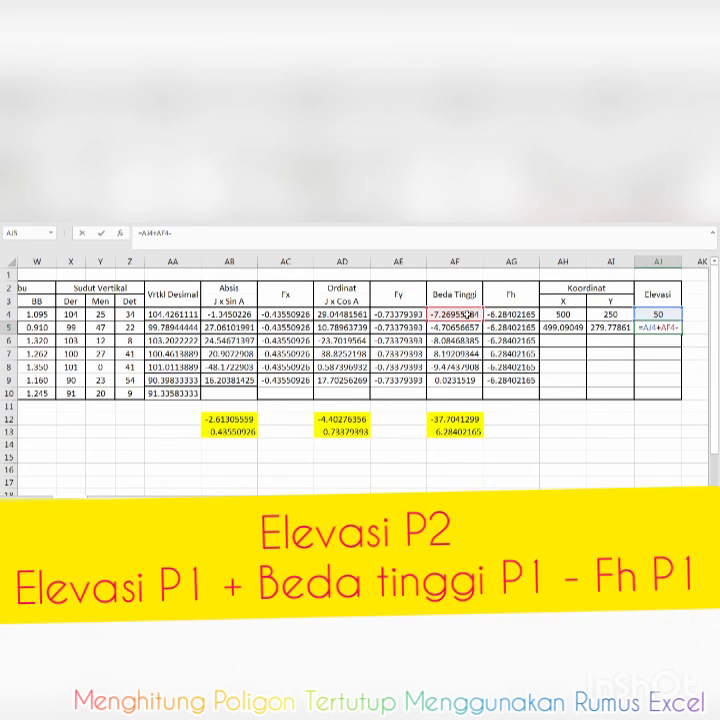
{"action": "left_click", "coordinate": [497, 315]}
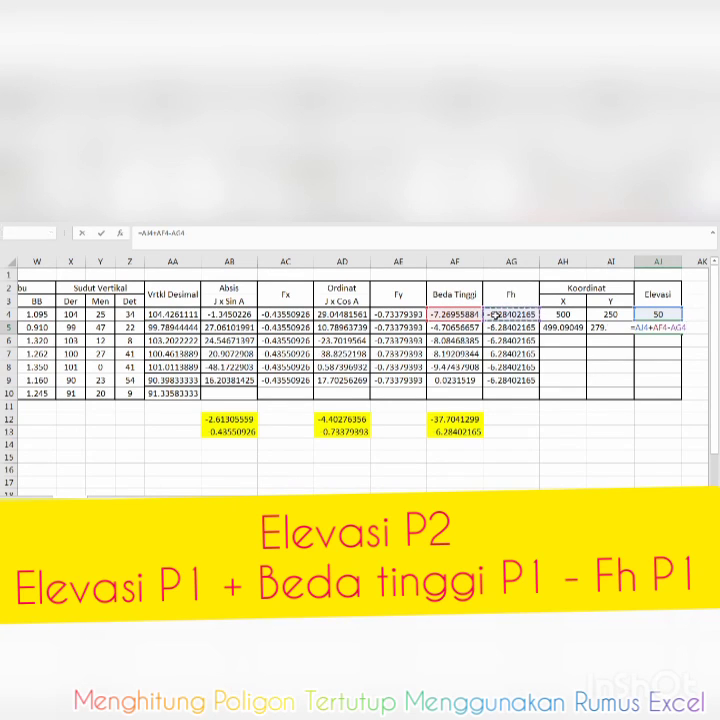
{"action": "key", "text": "Return"}
Fill the second point's X, Y and elevation formulas in AH5:AJ5 down to row 10 for the remaining traverse points
{"action": "left_click", "coordinate": [563, 327]}
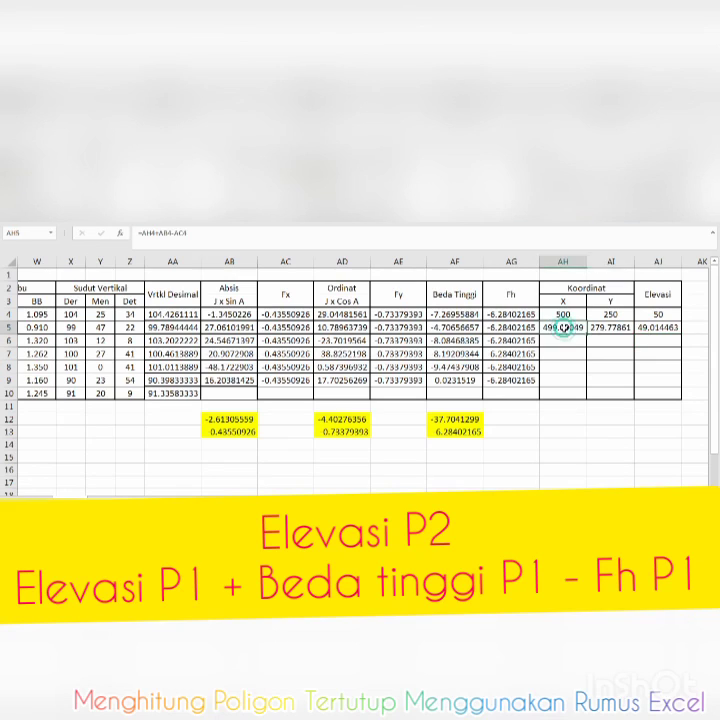
{"action": "left_click_drag", "start_coordinate": [563, 327], "coordinate": [678, 416]}
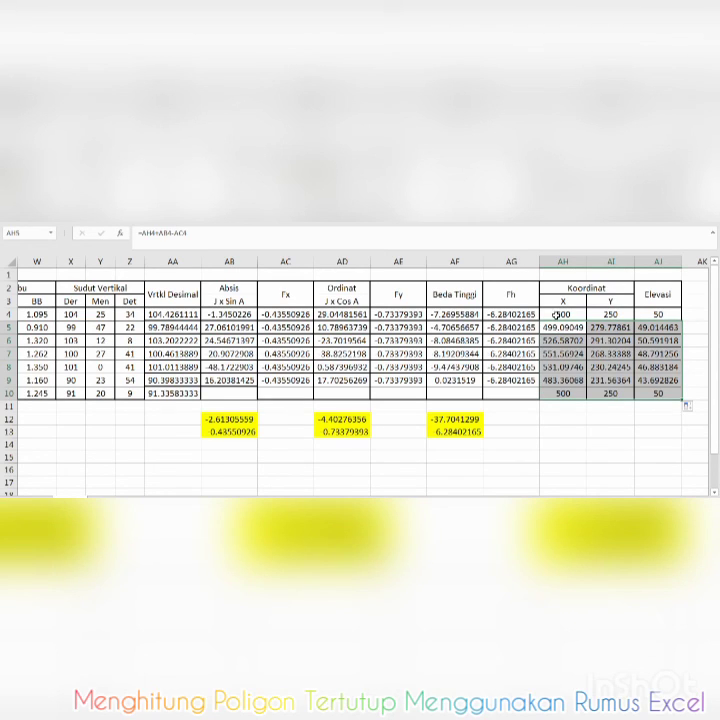
Highlight the starting coordinates and elevation in AH4:AJ4 and the closing ones in AH10:AJ10 with yellow fill
{"action": "left_click", "coordinate": [557, 314]}
{"action": "left_click_drag", "start_coordinate": [557, 314], "coordinate": [657, 314]}
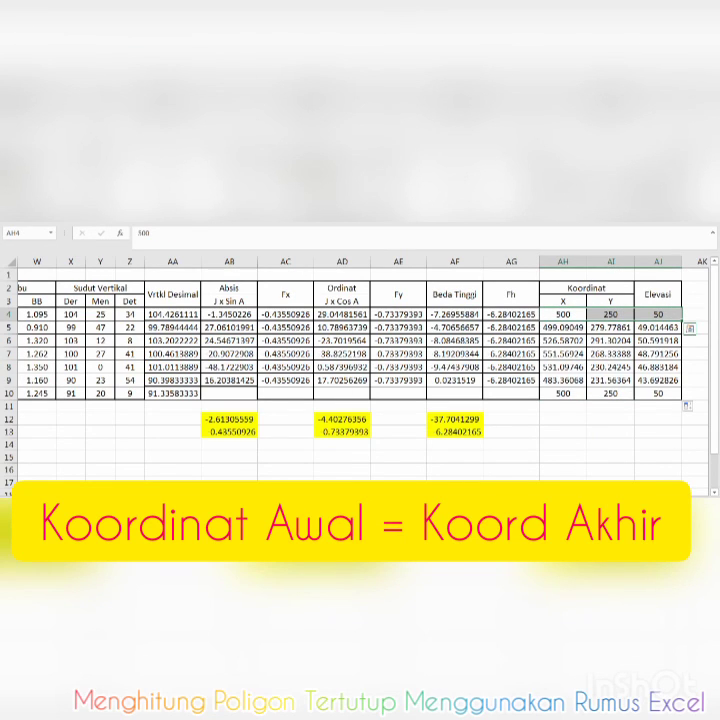
{"action": "key", "text": "F4"}
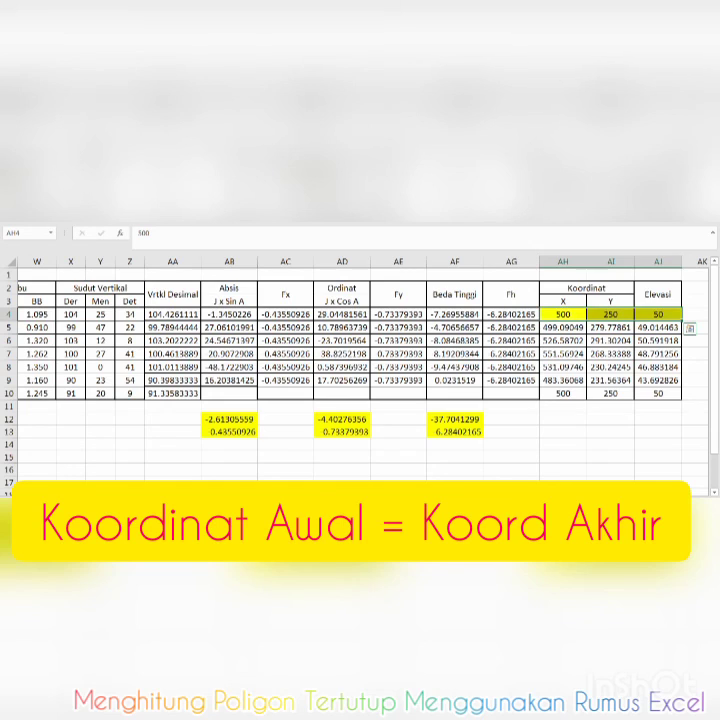
{"action": "left_click_drag", "start_coordinate": [558, 393], "coordinate": [665, 394]}
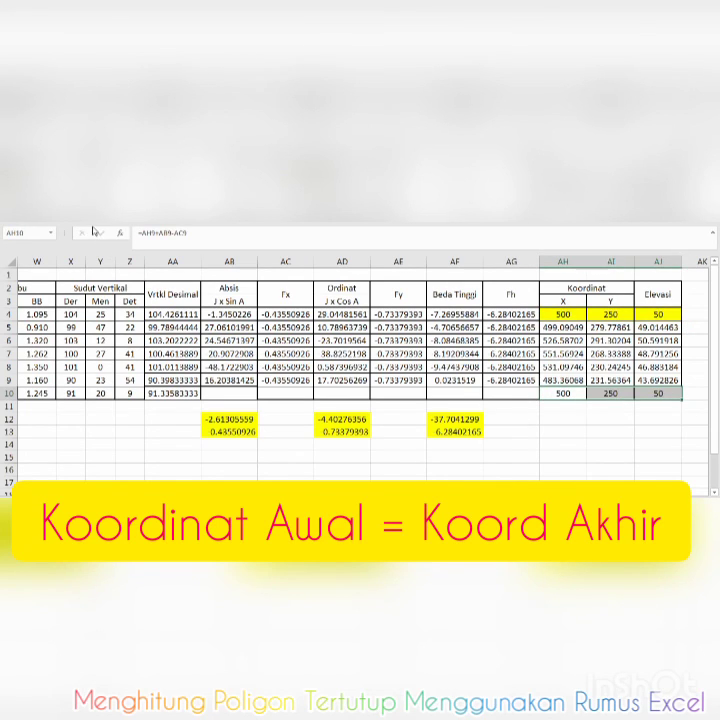
{"action": "key", "text": "F4"}
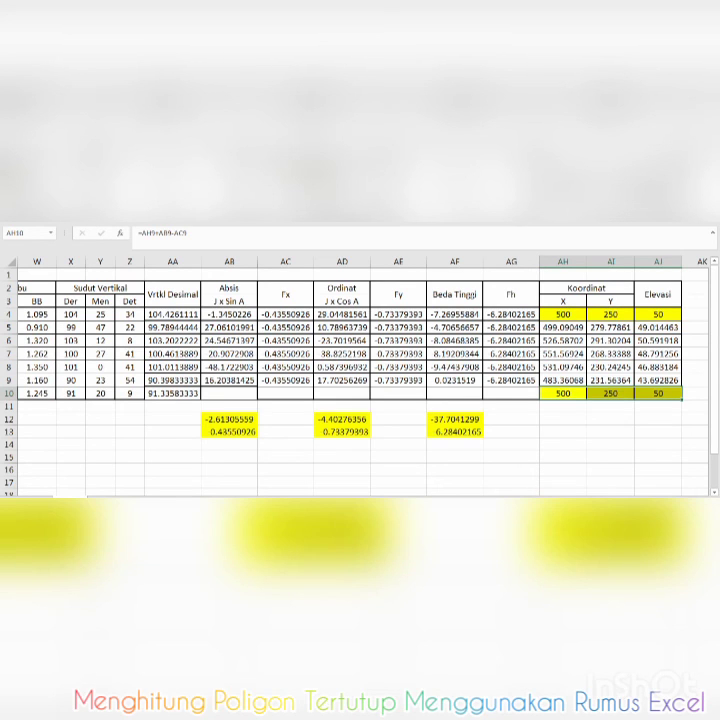
{"action": "left_click", "coordinate": [551, 437]}
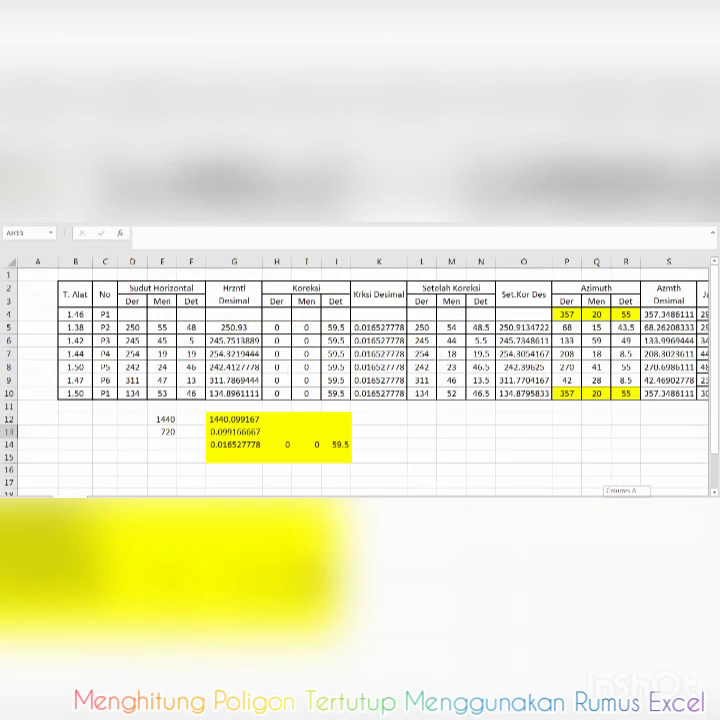
{"action": "left_click", "coordinate": [528, 433]}
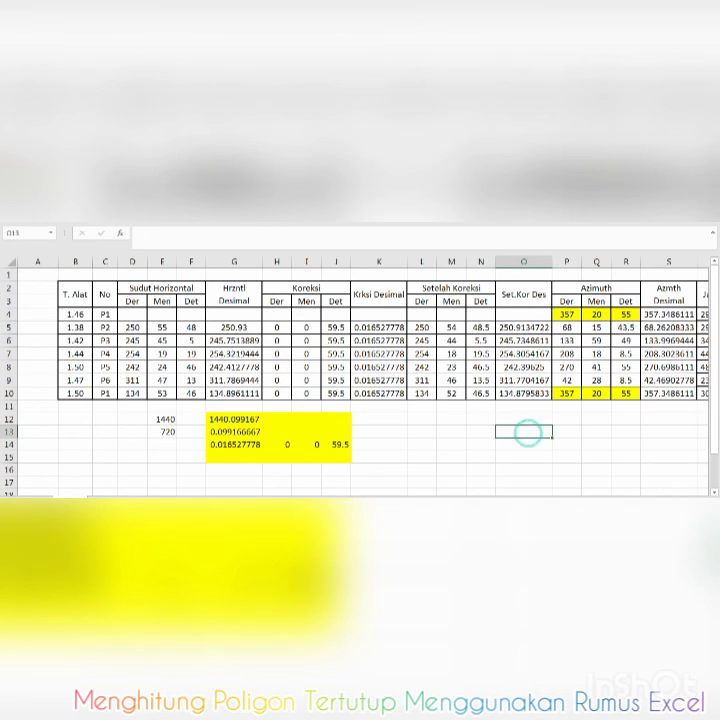
{"action": "left_click_drag", "start_coordinate": [503, 500], "coordinate": [615, 500]}
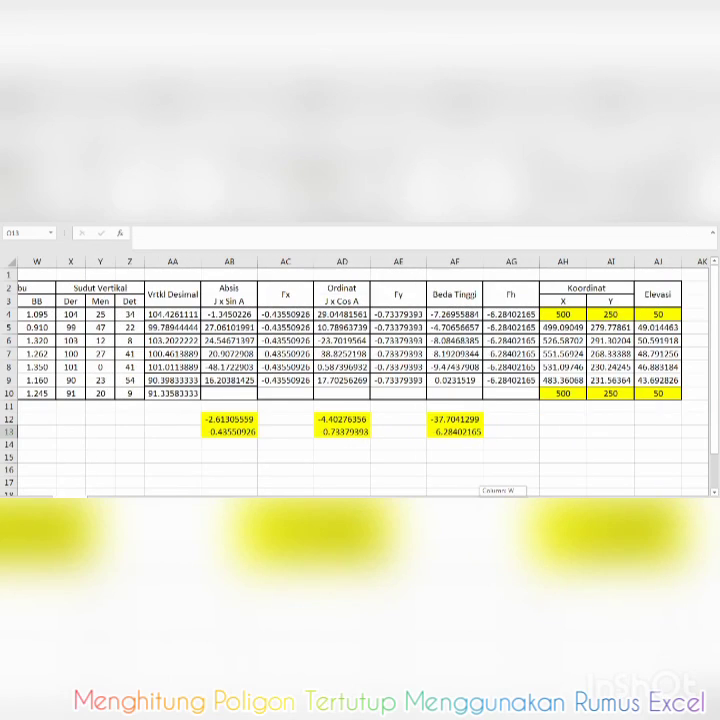
{"action": "left_click", "coordinate": [566, 431]}
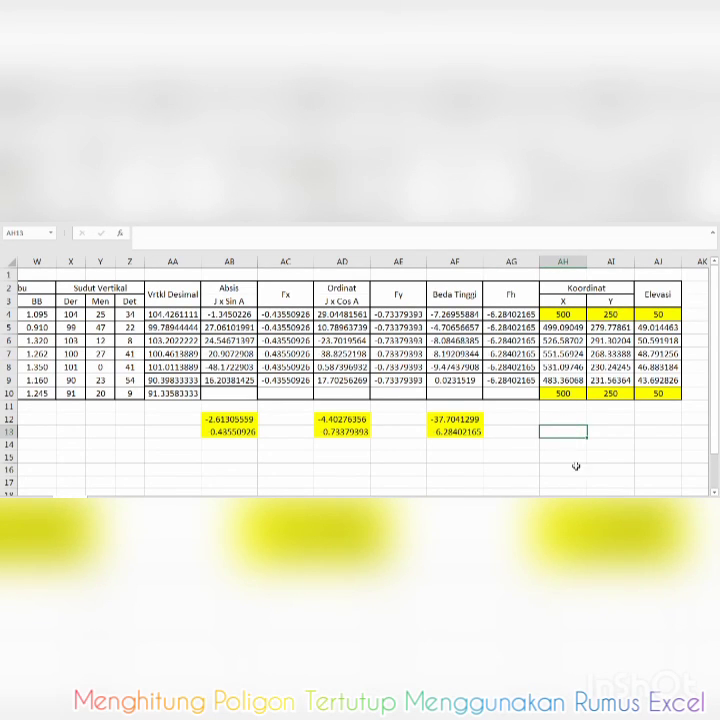
{"action": "left_click_drag", "start_coordinate": [615, 500], "coordinate": [534, 500]}
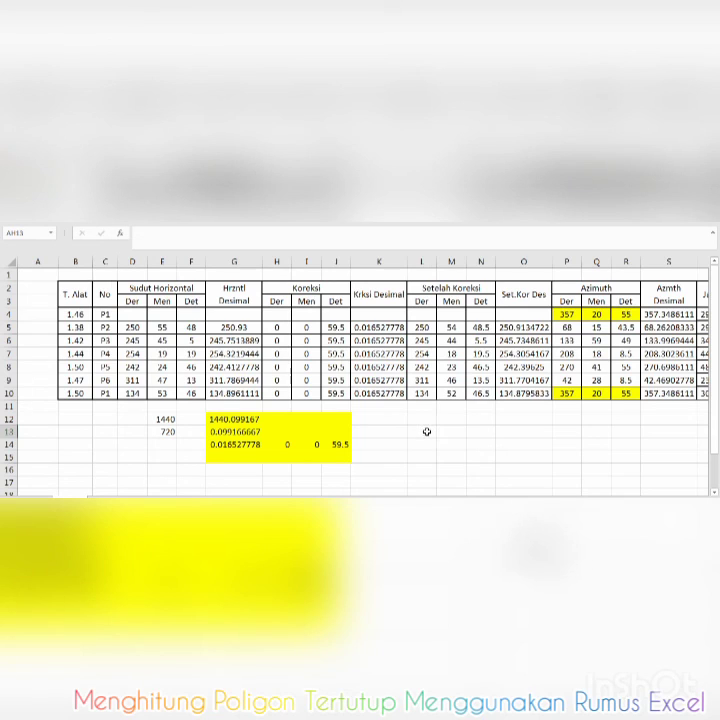
{"action": "left_click", "coordinate": [427, 433]}
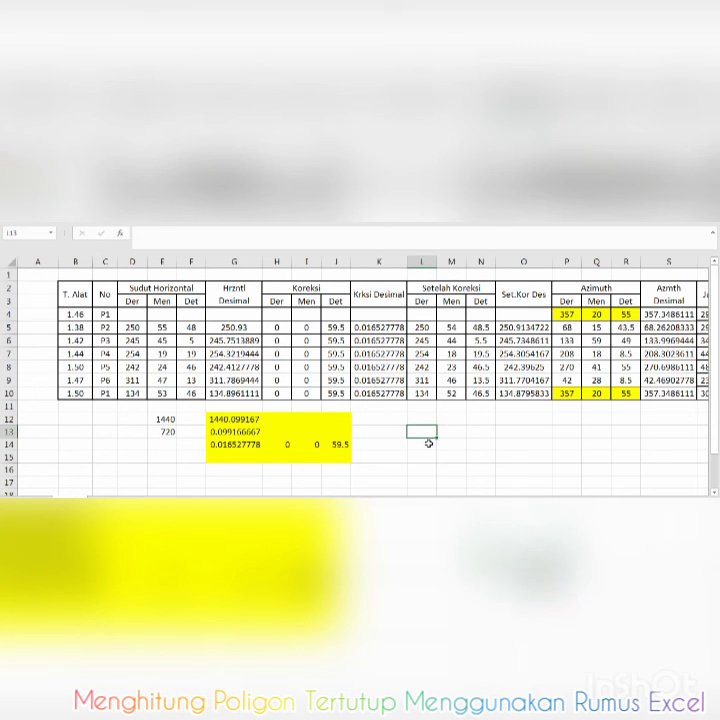
{"action": "left_click", "coordinate": [428, 443]}
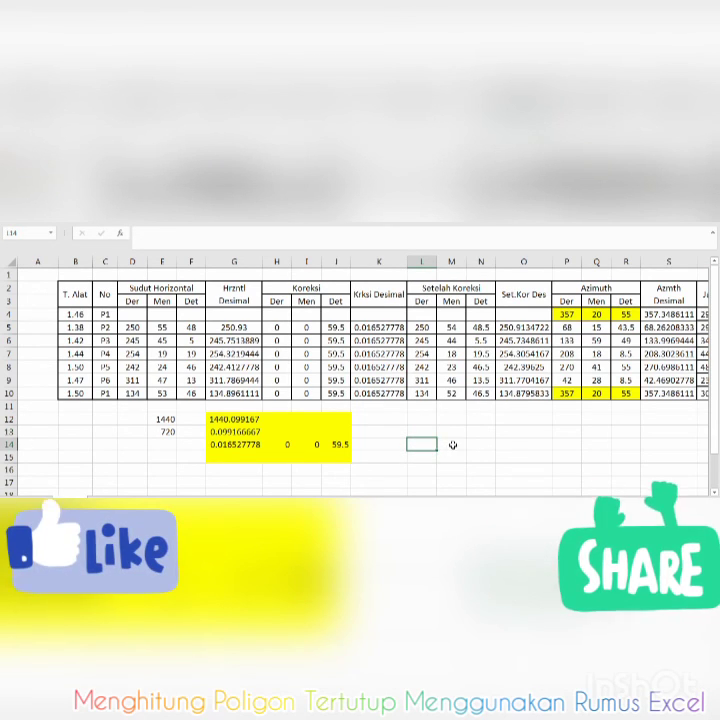
{"action": "left_click", "coordinate": [477, 437]}
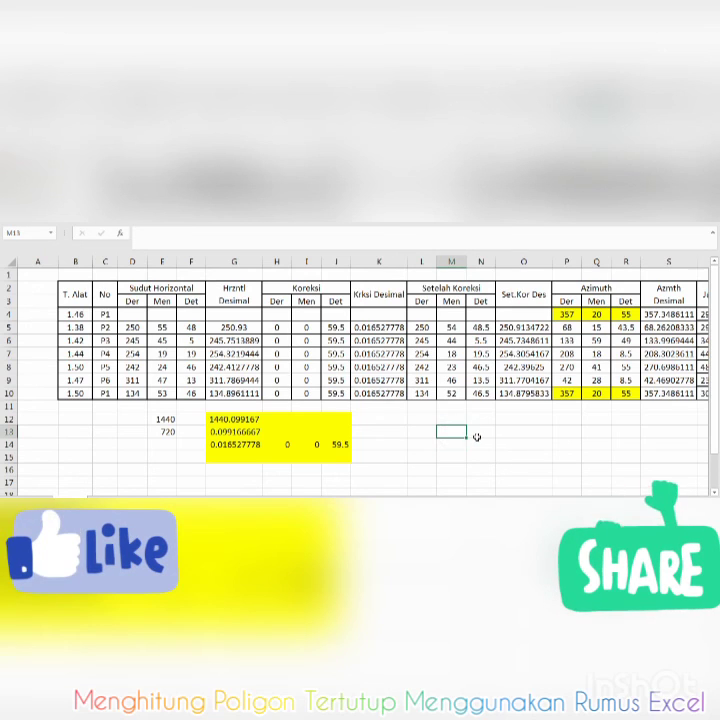
{"action": "left_click", "coordinate": [479, 443]}
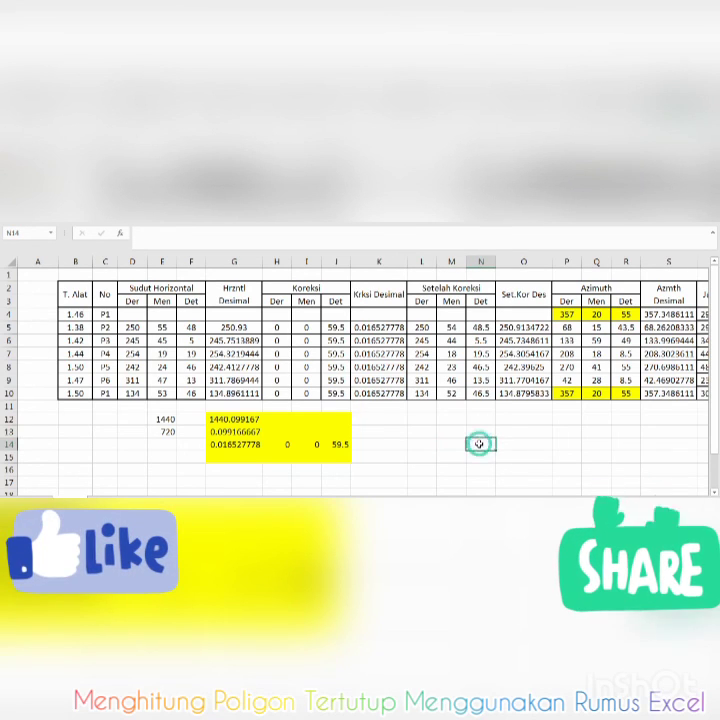